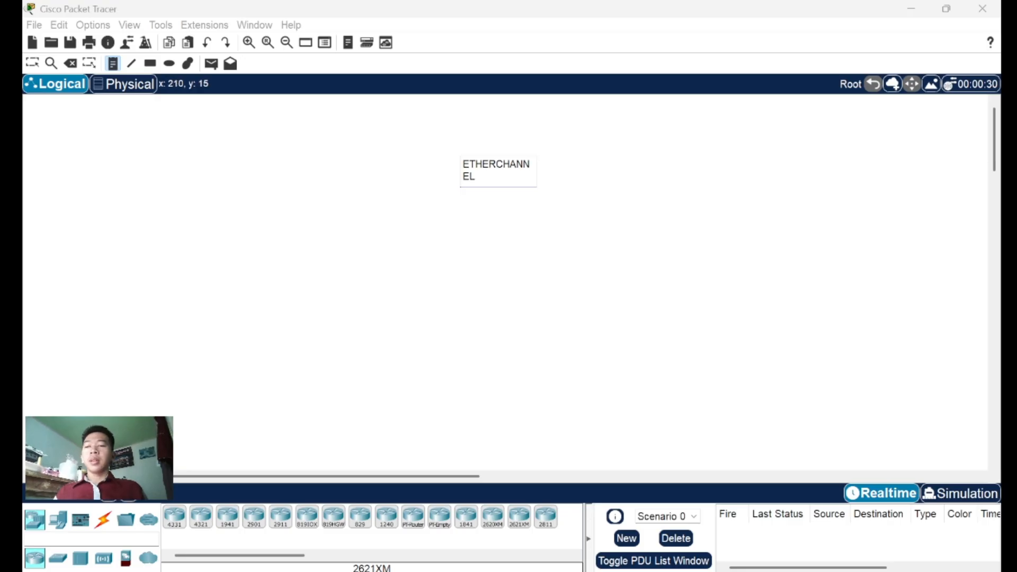
Move the ETHERCHANNEL label slightly higher and place two 2960 switches side by side below it
click(32, 63)
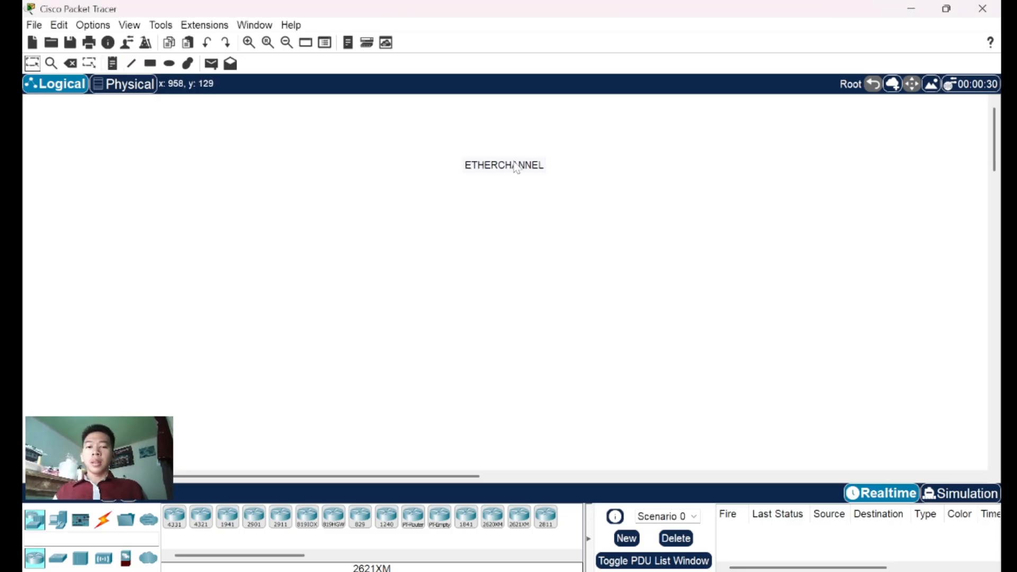
drag(517, 167, 512, 144)
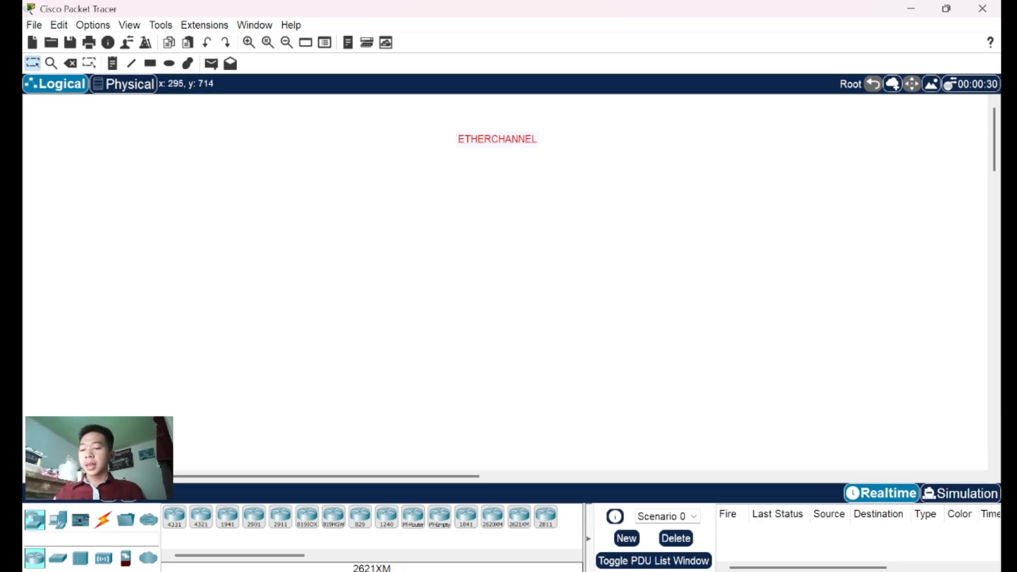
click(57, 558)
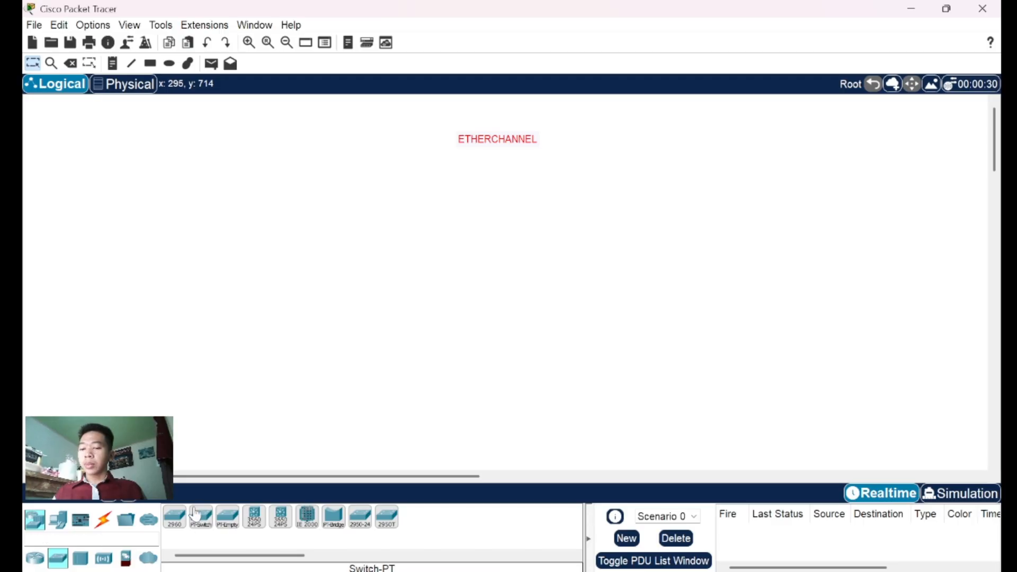
click(181, 521)
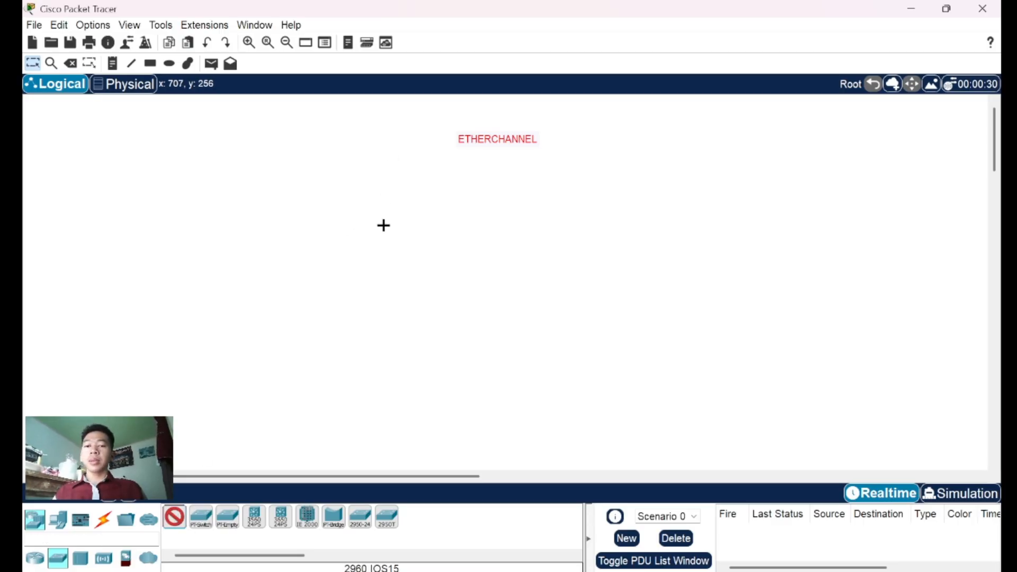
click(384, 225)
click(551, 235)
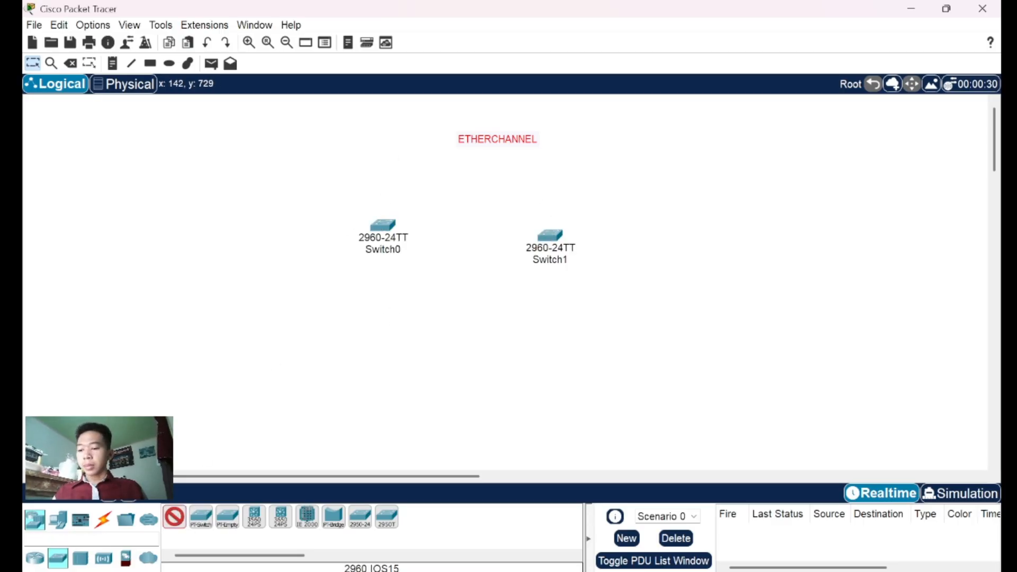
Connect Switch0 and Switch1 with two cables using the automatically chosen connection type
click(103, 520)
click(174, 517)
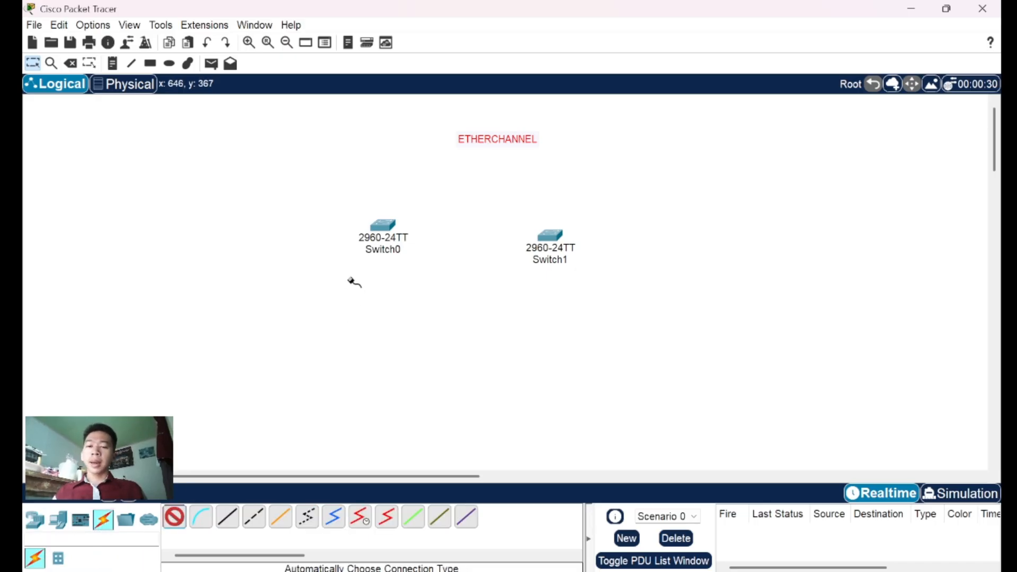
click(384, 232)
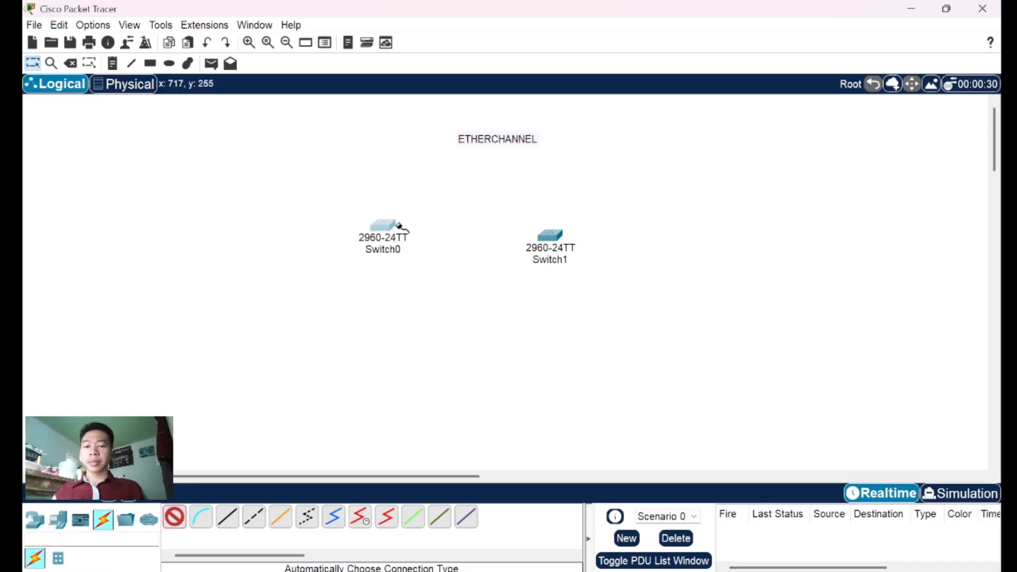
click(550, 235)
click(168, 519)
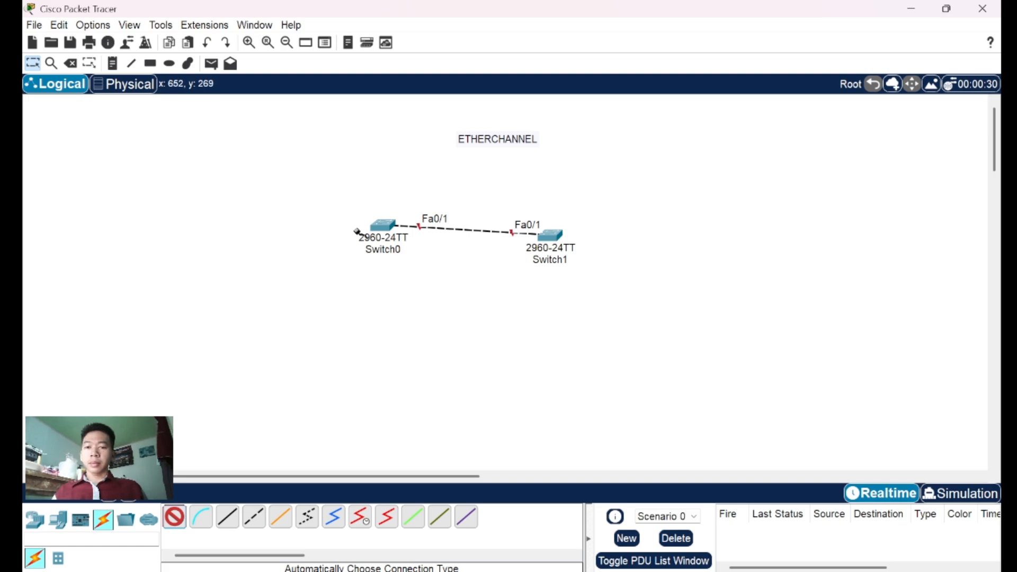
click(397, 228)
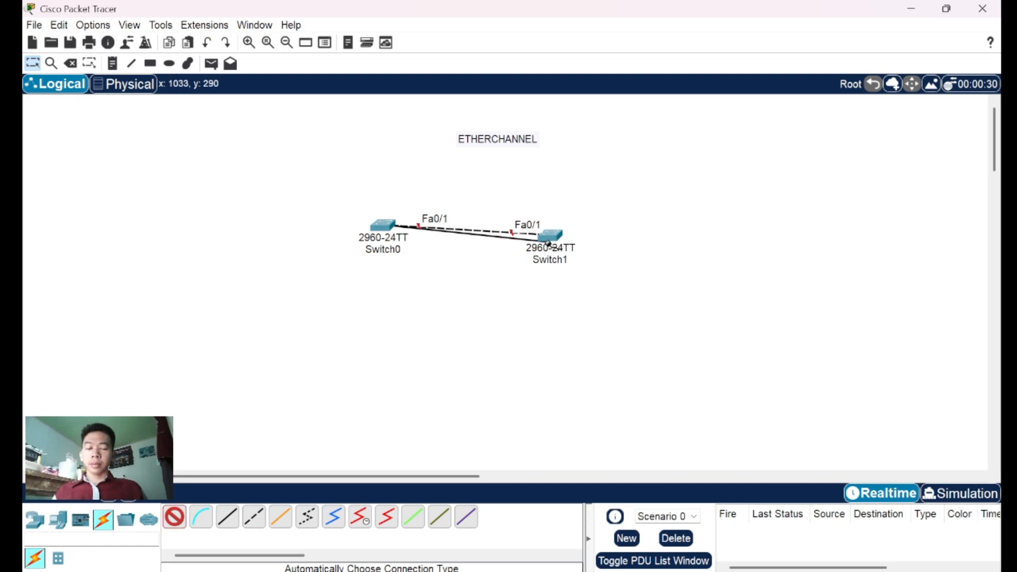
click(551, 241)
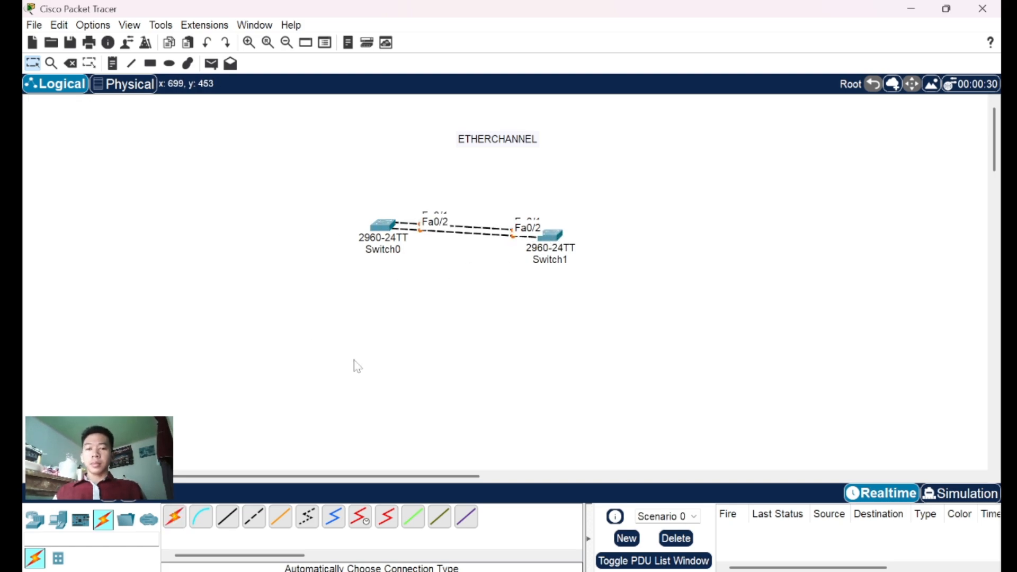
Level Switch1 with Switch0 and add a third automatic connection between the two switches
drag(557, 240, 558, 230)
click(503, 367)
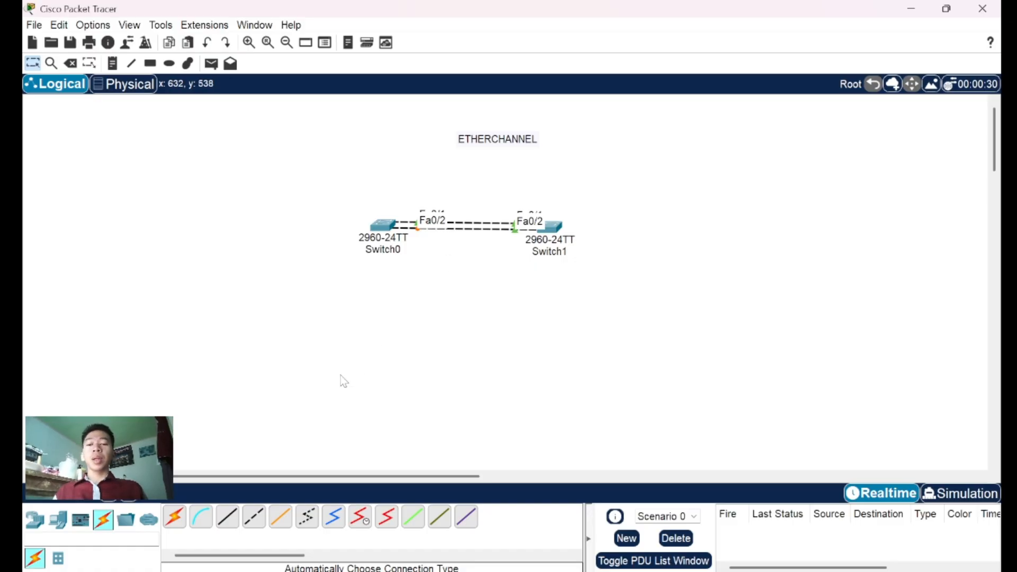
click(174, 516)
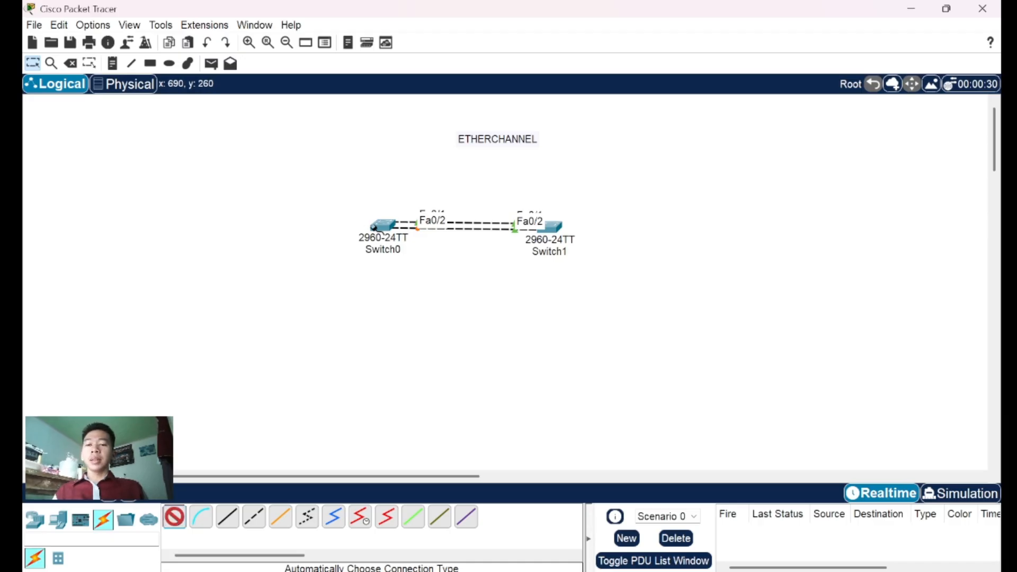
click(374, 227)
click(553, 232)
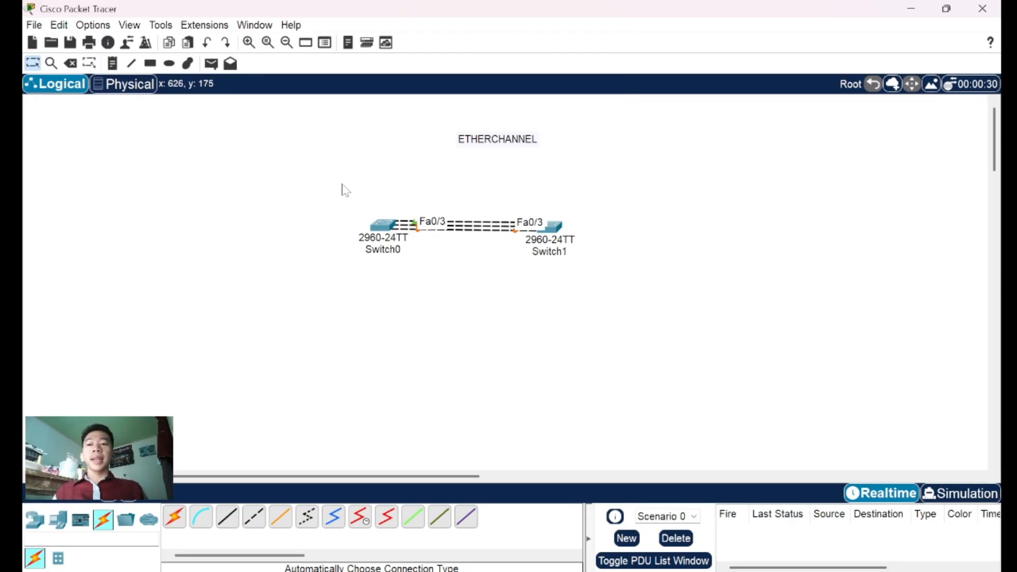
Turn off the preference to always show port labels in the logical workspace
click(94, 26)
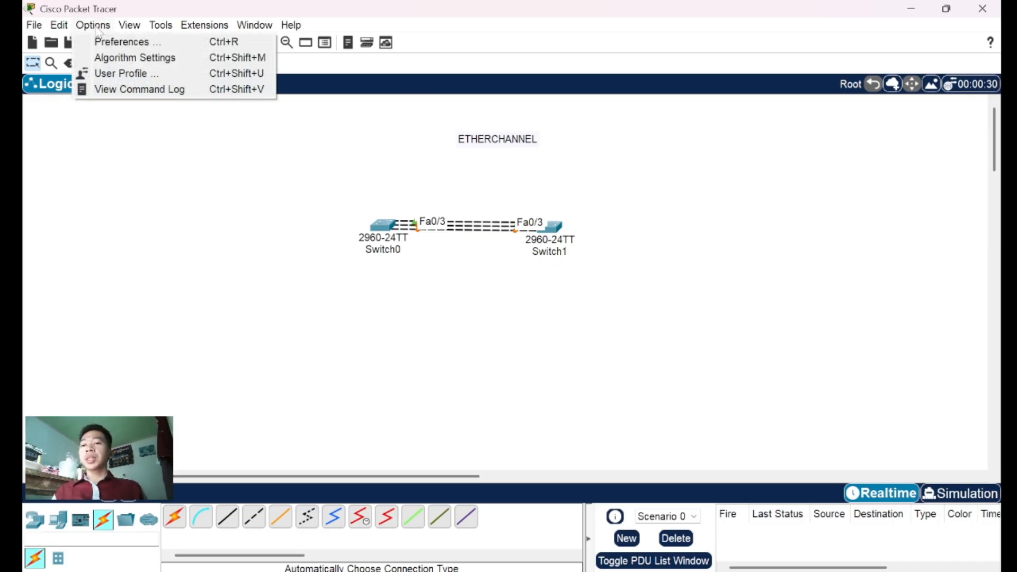
click(127, 42)
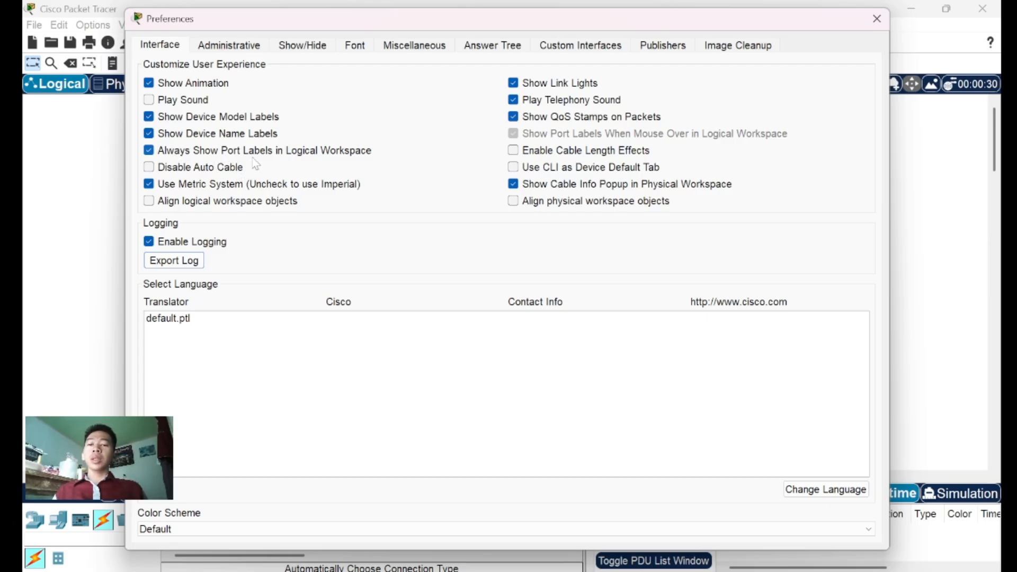
click(149, 151)
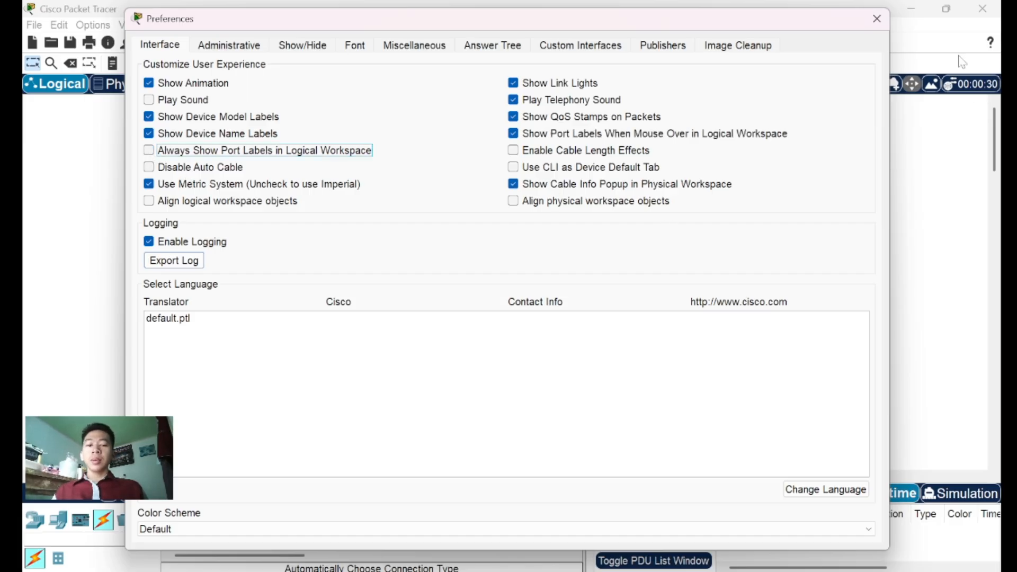
click(875, 20)
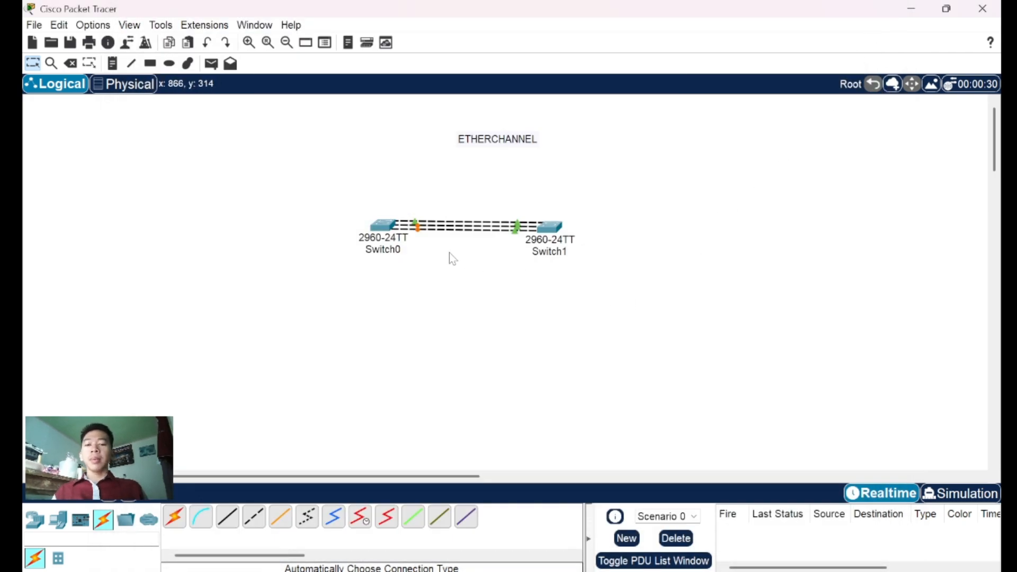
Move both switches together so they sit closer beneath the ETHERCHANNEL label and centred under it
drag(337, 197, 640, 266)
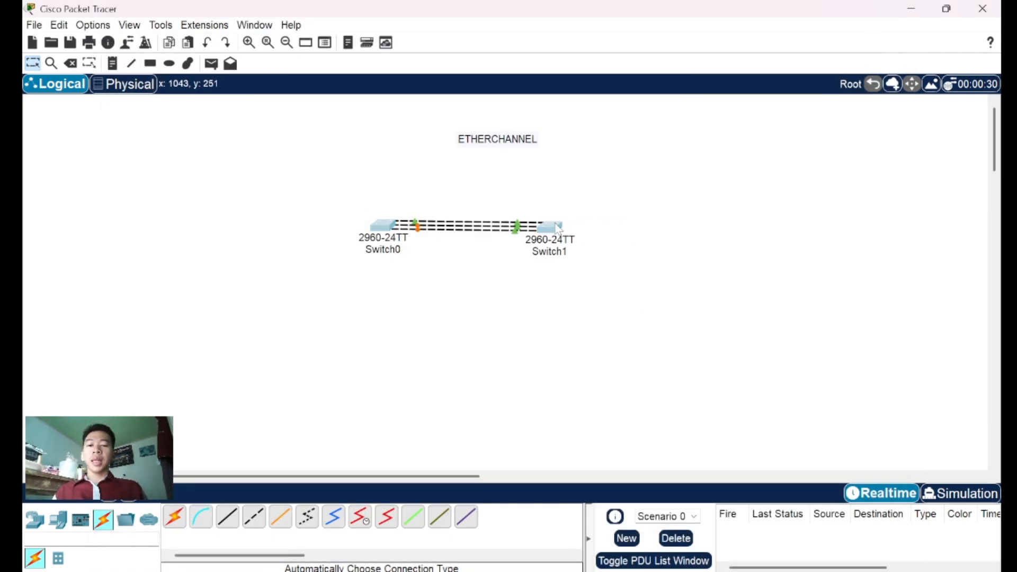
drag(559, 228, 597, 208)
click(552, 325)
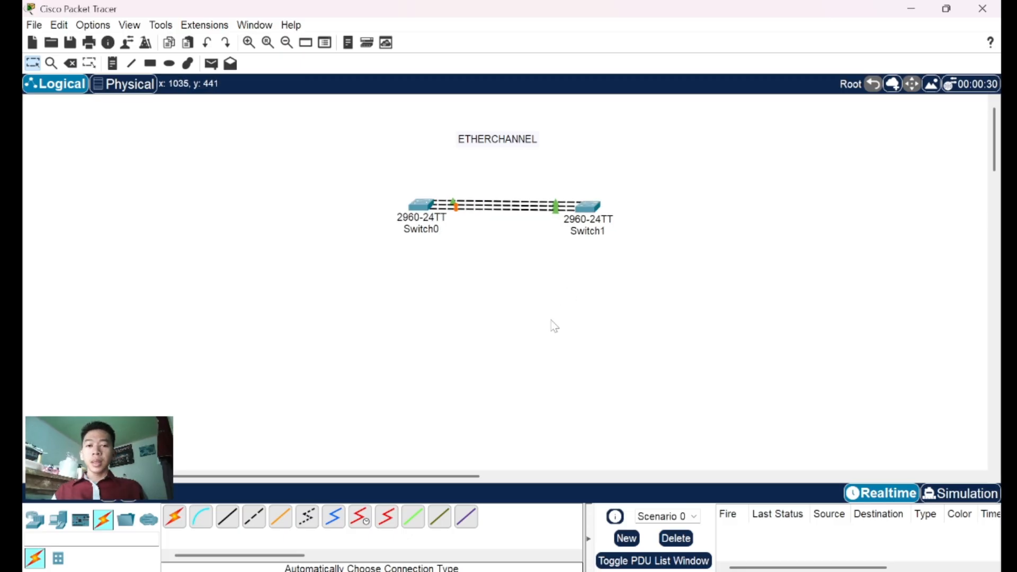
Add a fourth automatically chosen cable between Switch0 and Switch1
click(175, 517)
click(405, 206)
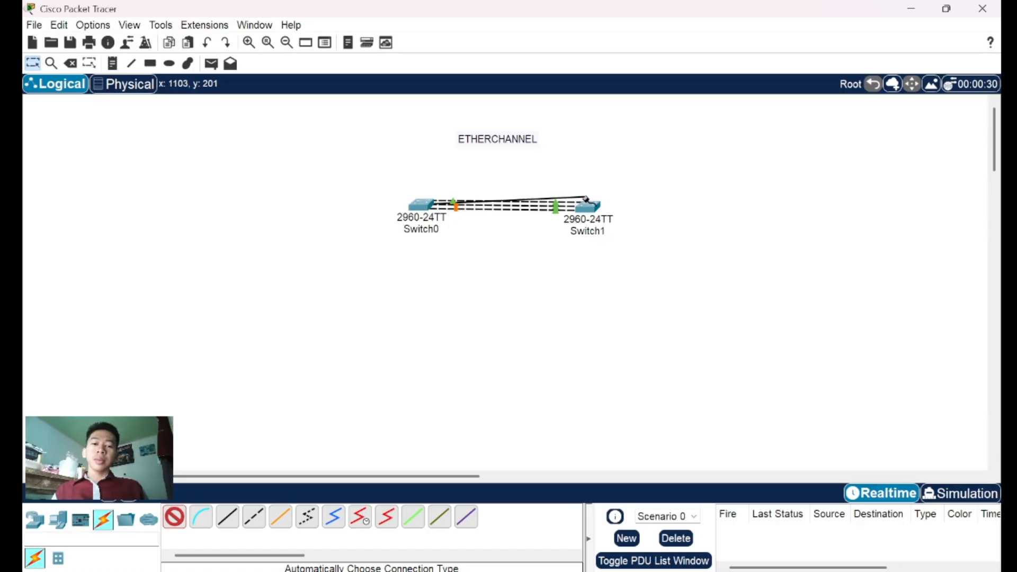
click(587, 206)
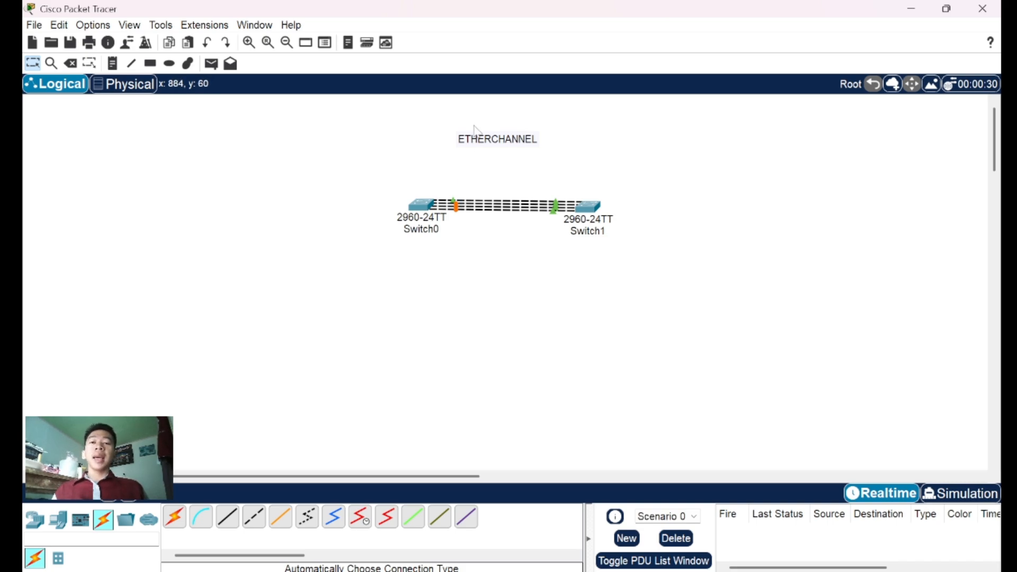
click(484, 146)
click(609, 153)
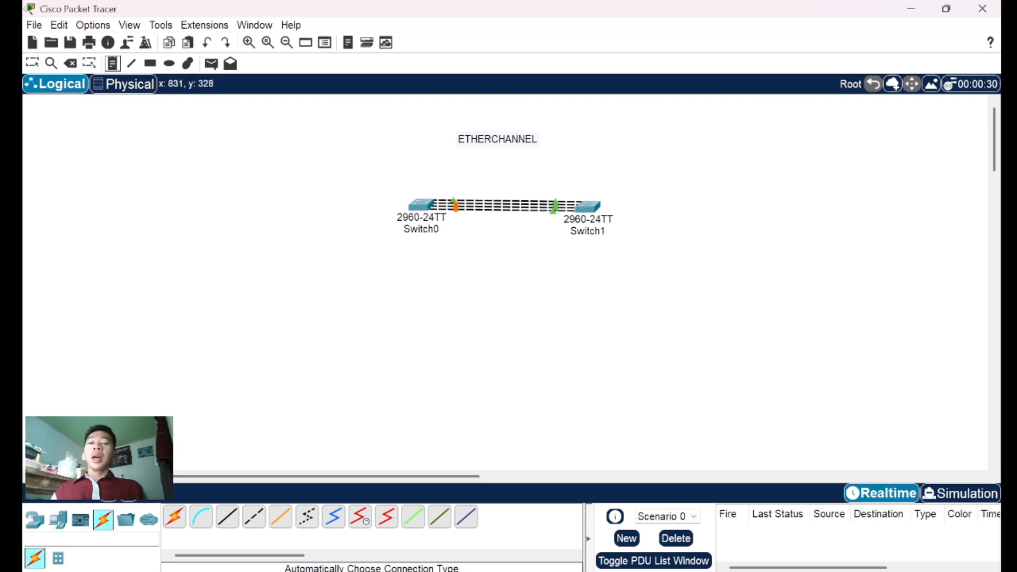
Place a text note below the switches reading "LACP = Open Standar"
click(464, 267)
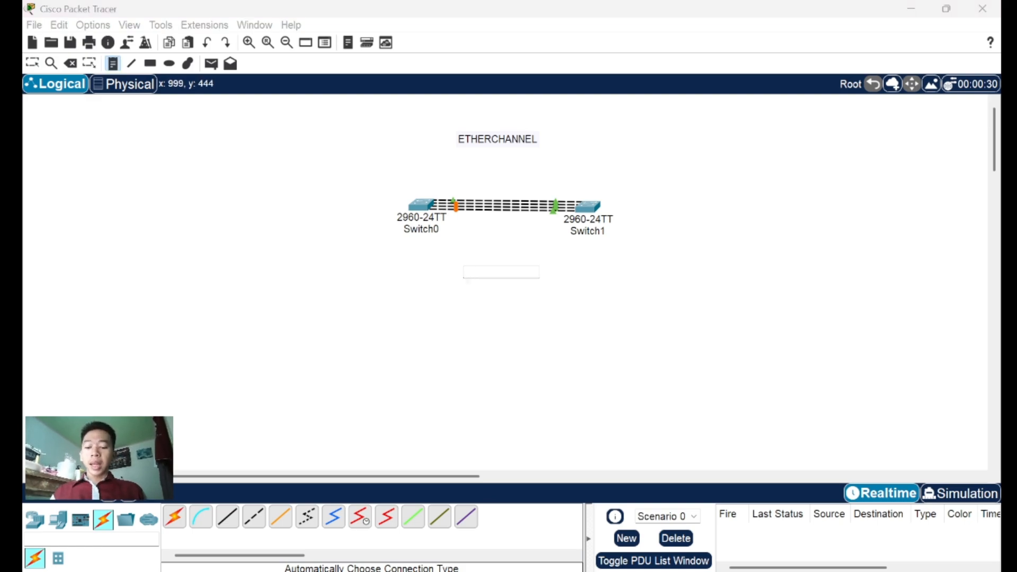
text(LACP)
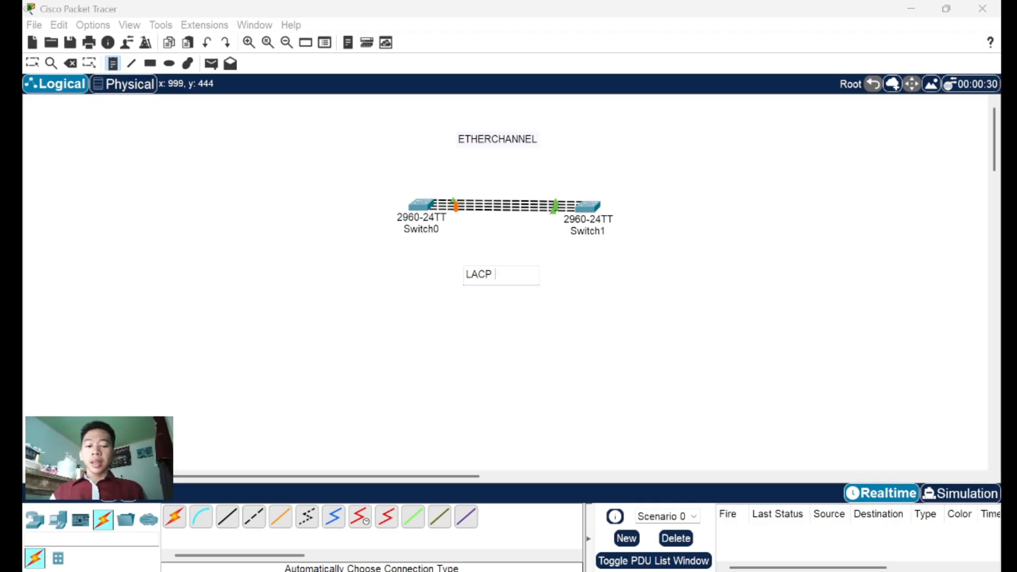
text( = Op)
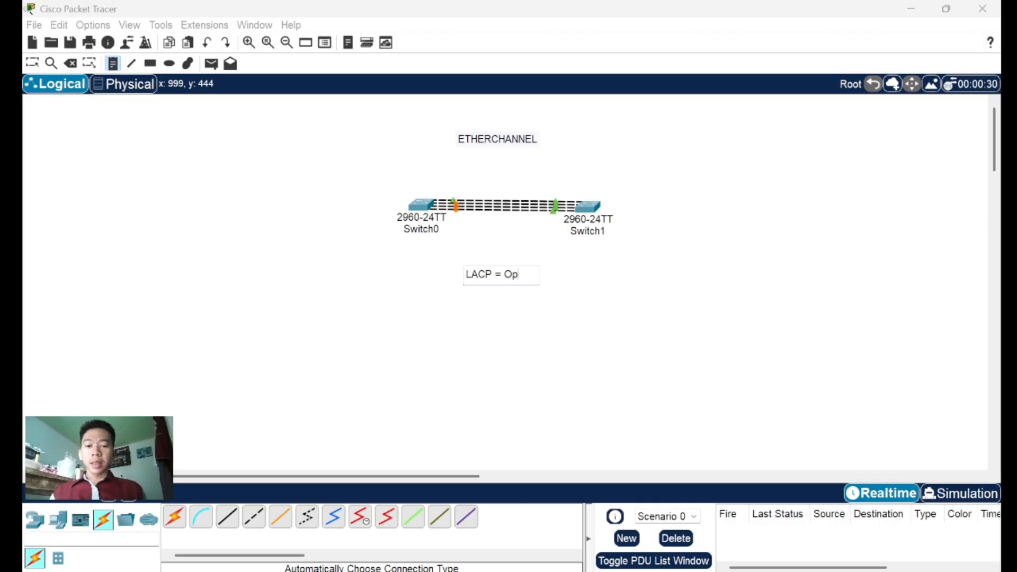
text(en)
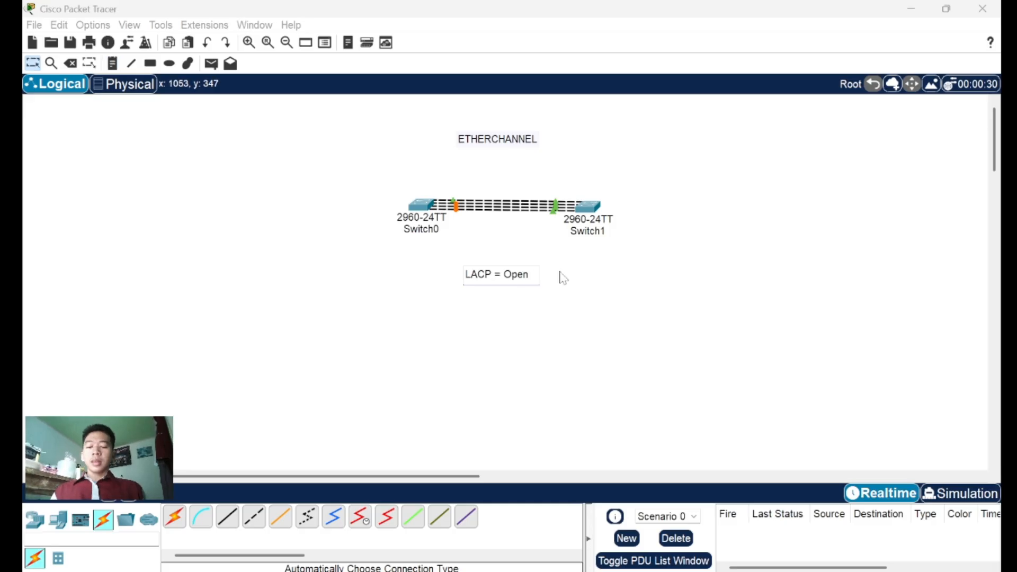
text( Standar)
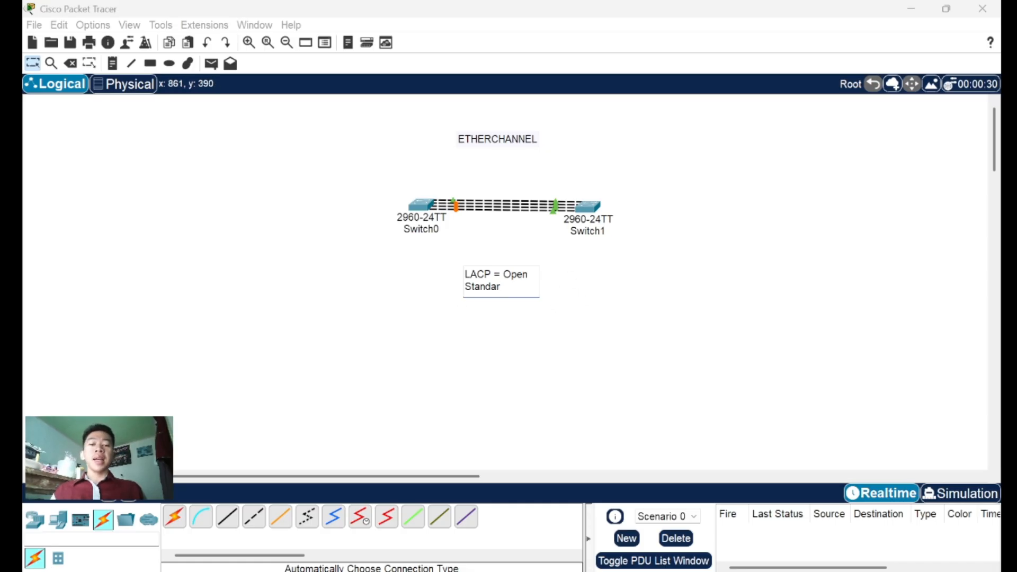
Add "PAGP = khusus cisco" to the note, separated from the LACP text by a blank line
key(Return)
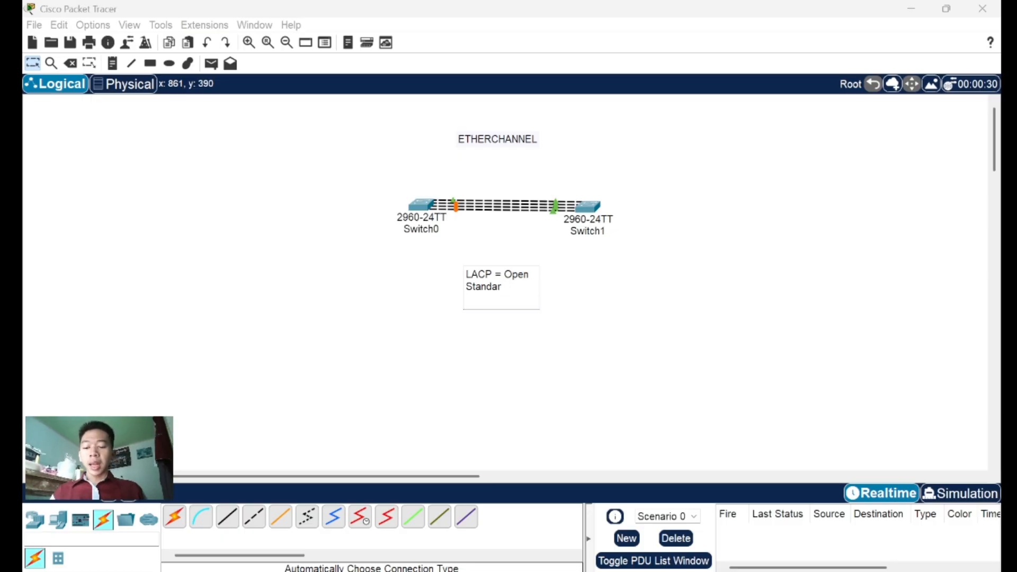
key(Return)
text(P)
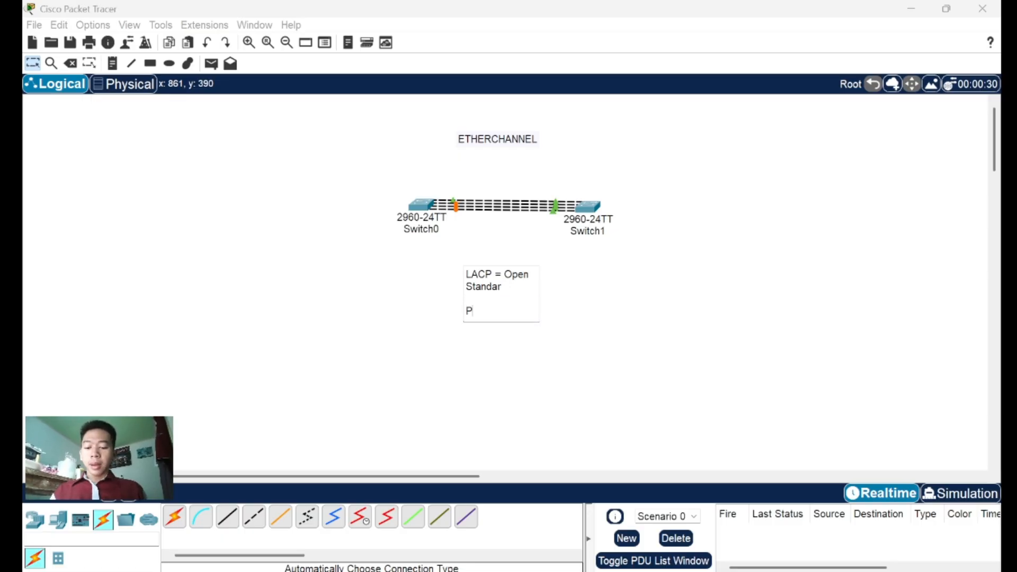
text(AGPO)
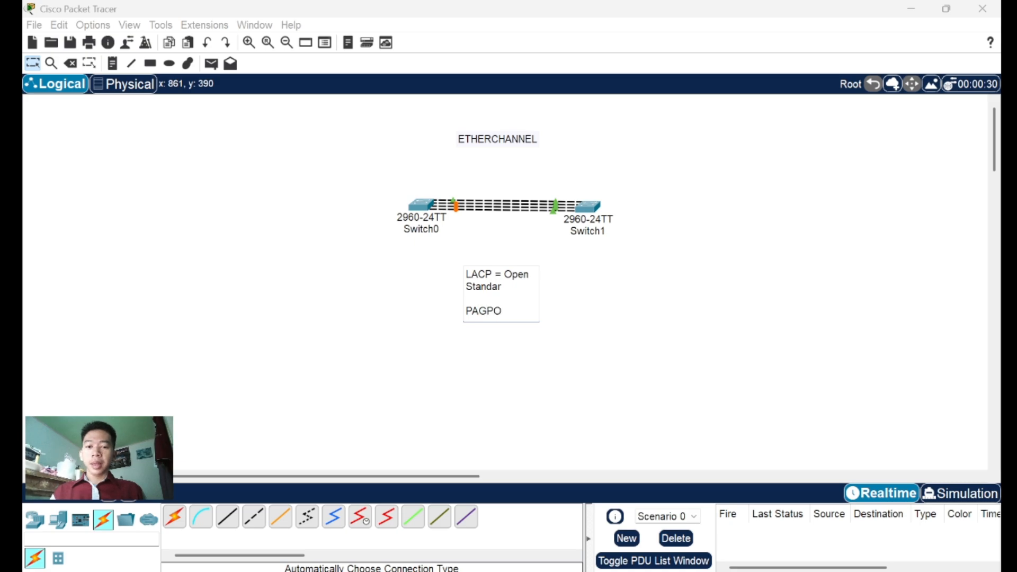
key(BackSpace)
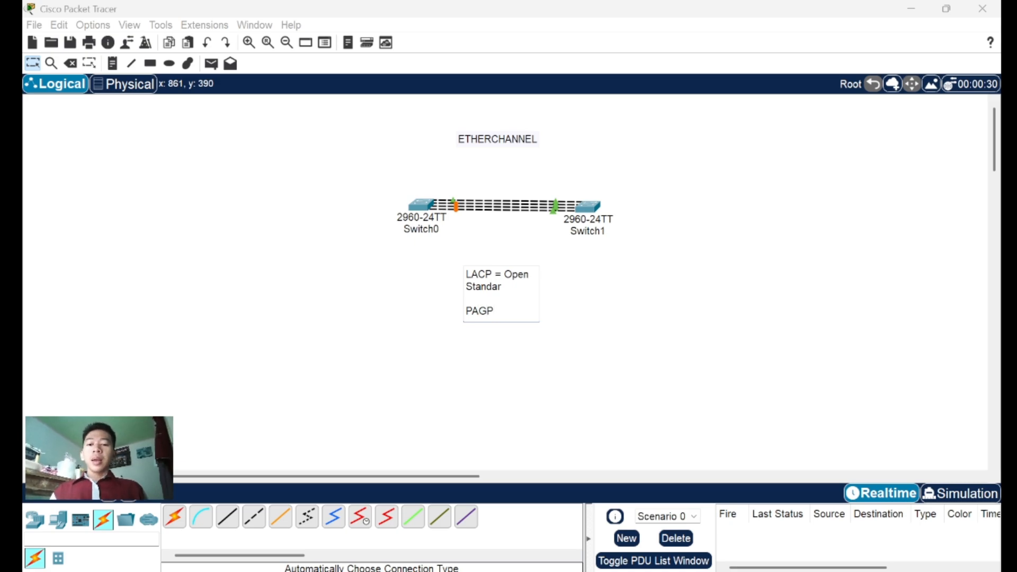
text(=)
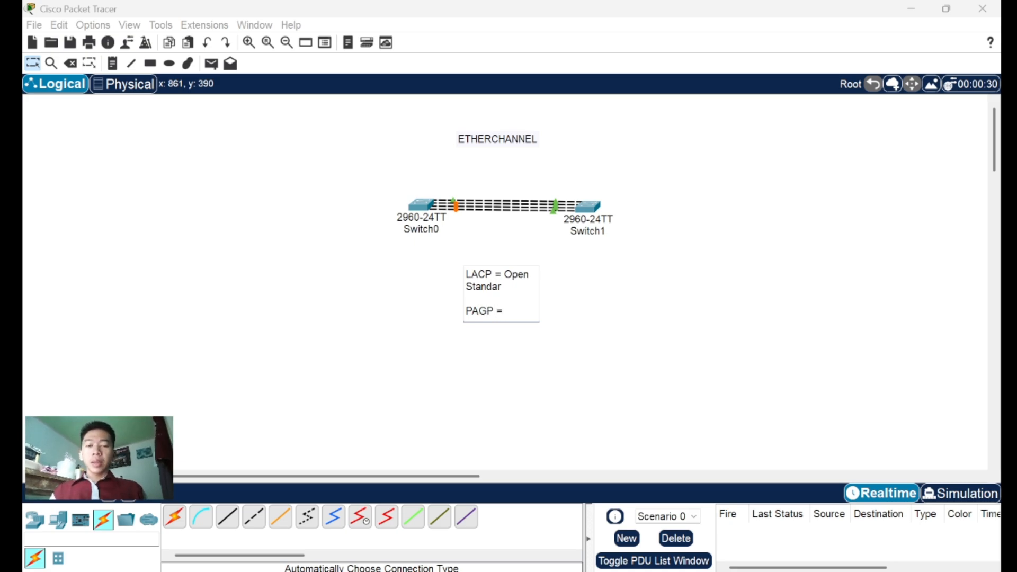
text( khusus)
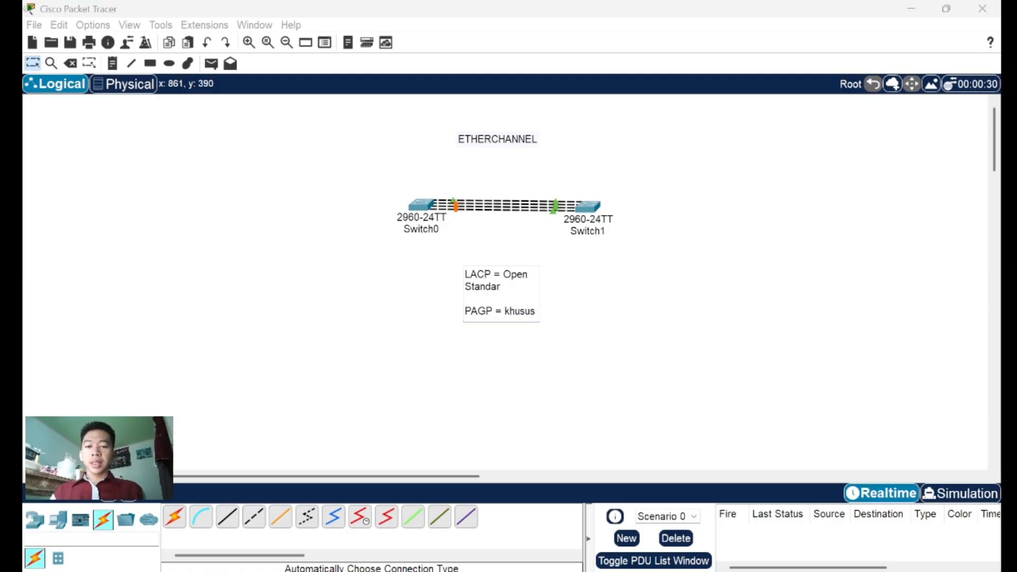
key(Return)
text(cisco)
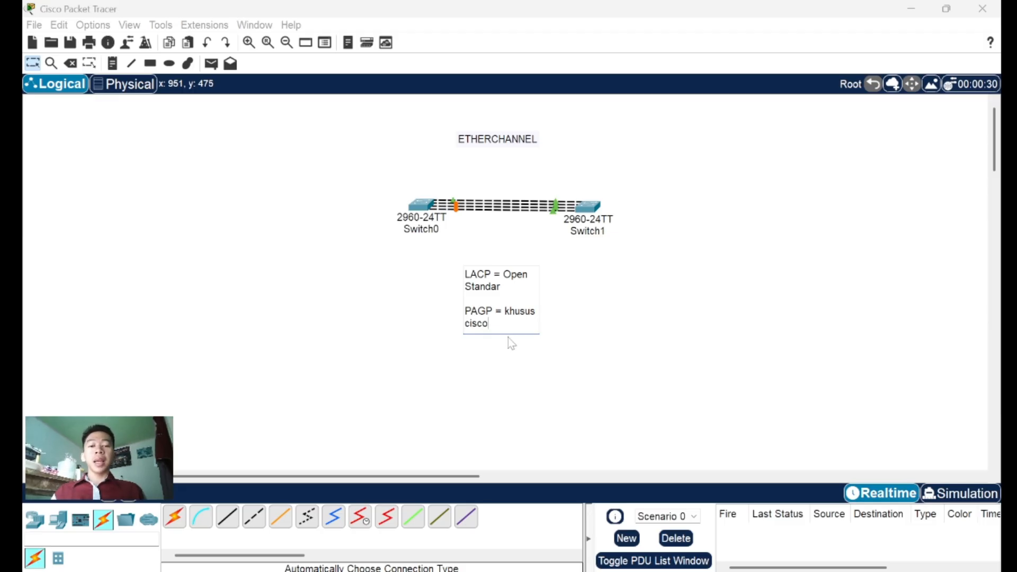
Add "LAyer 3" after a blank line at the end of the note and a "Layer 2" heading above the LACP line
key(Return)
key(Return)
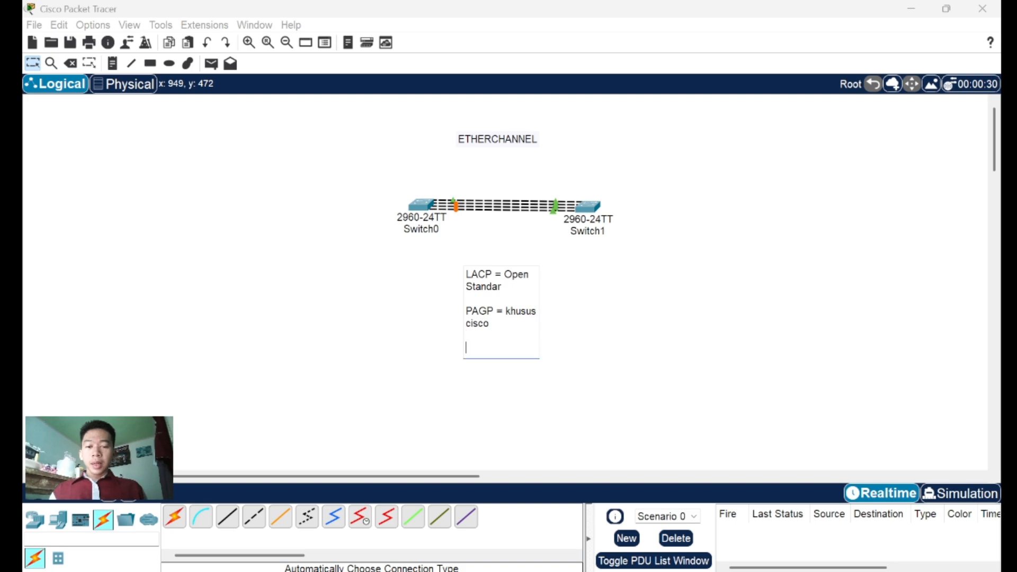
text(L)
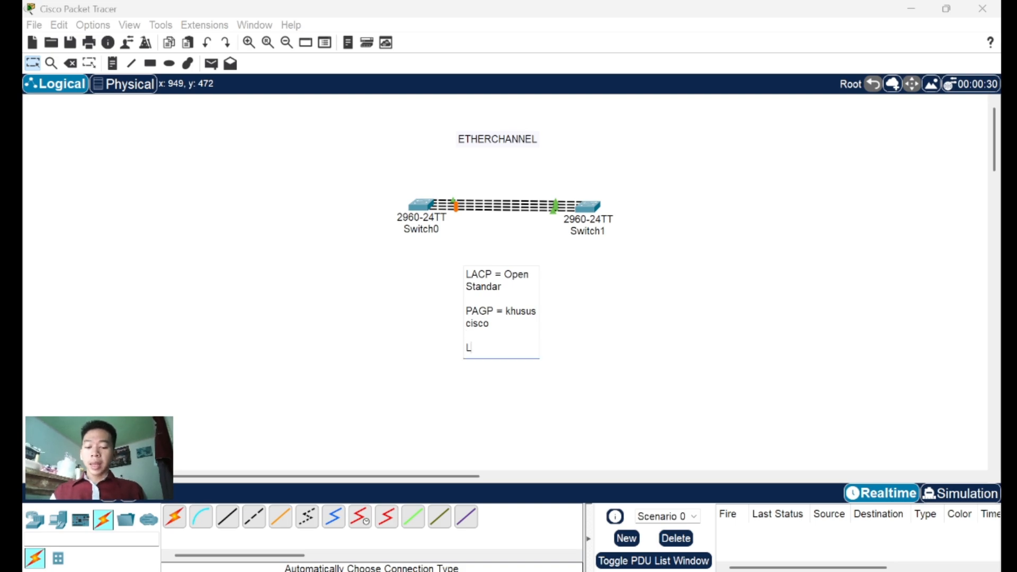
text(Ayer 3)
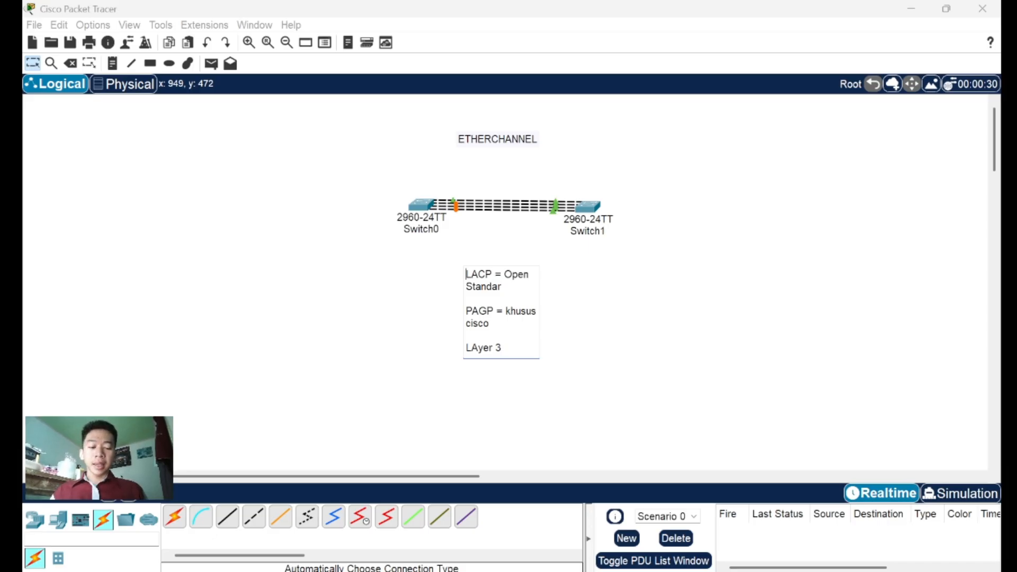
key(Return)
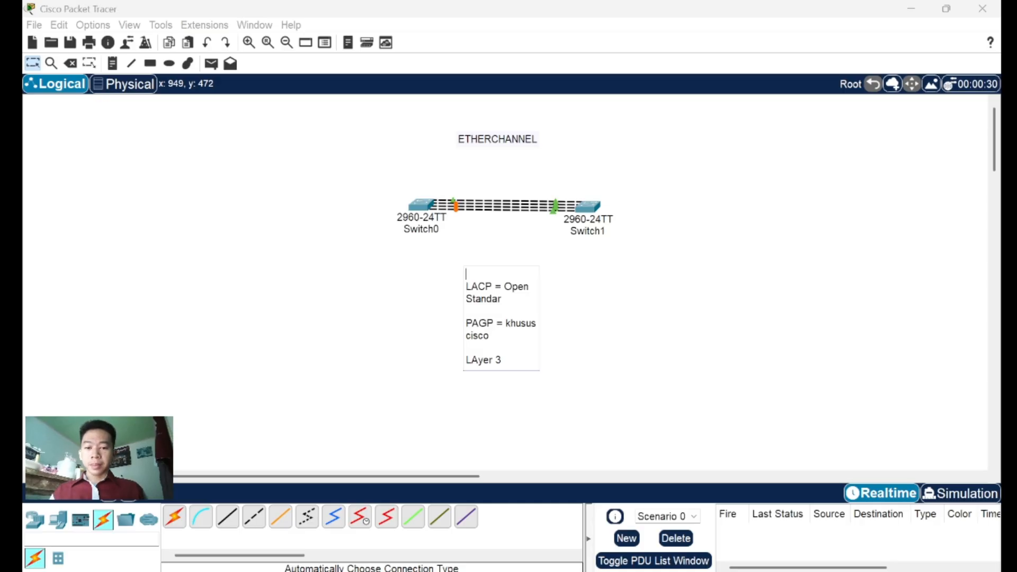
text(Layer 2)
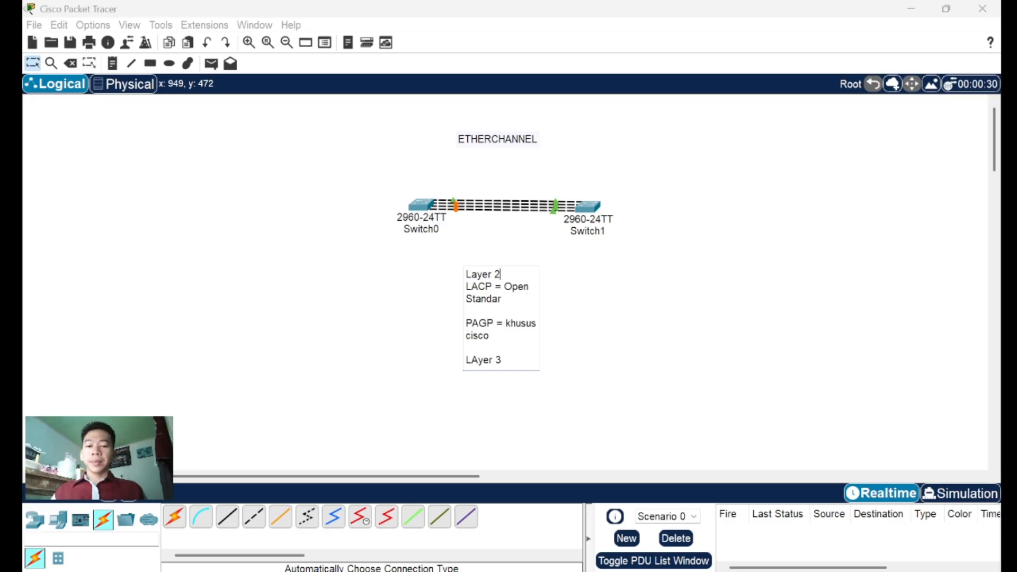
Correct the note's last line to "Layer 3" and move the whole note to the left of Switch0
click(507, 360)
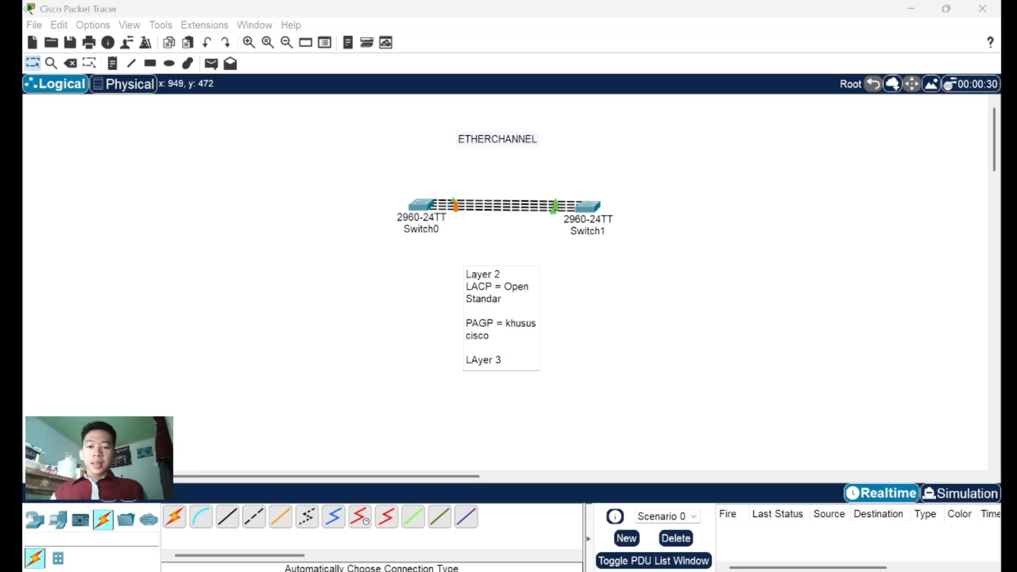
click(478, 360)
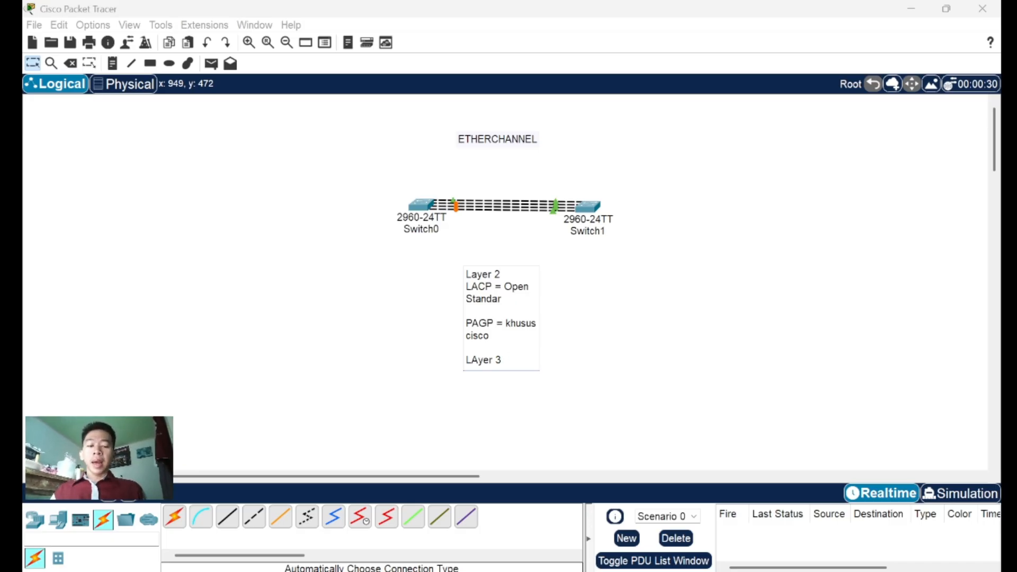
key(BackSpace)
text(a)
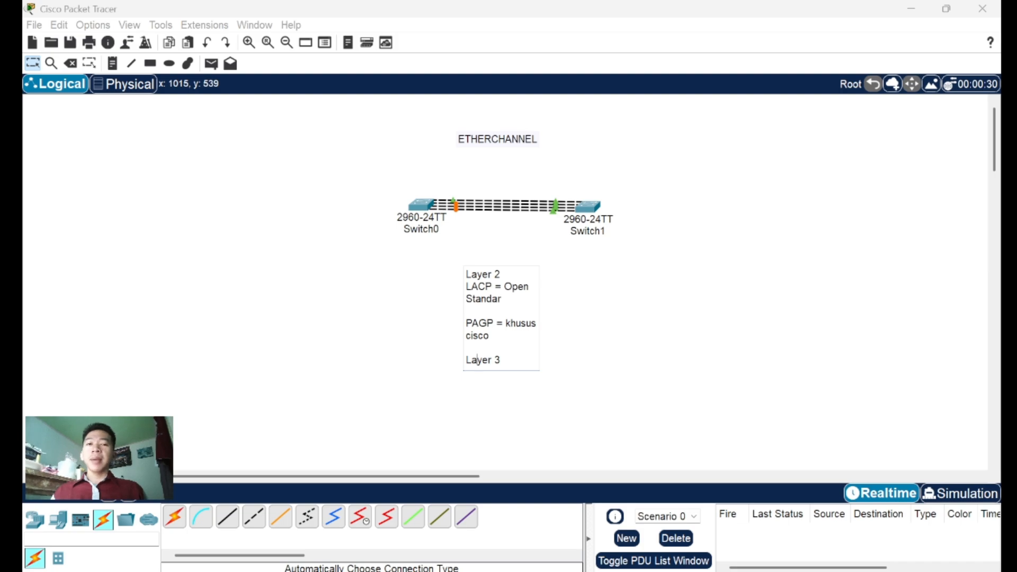
click(576, 357)
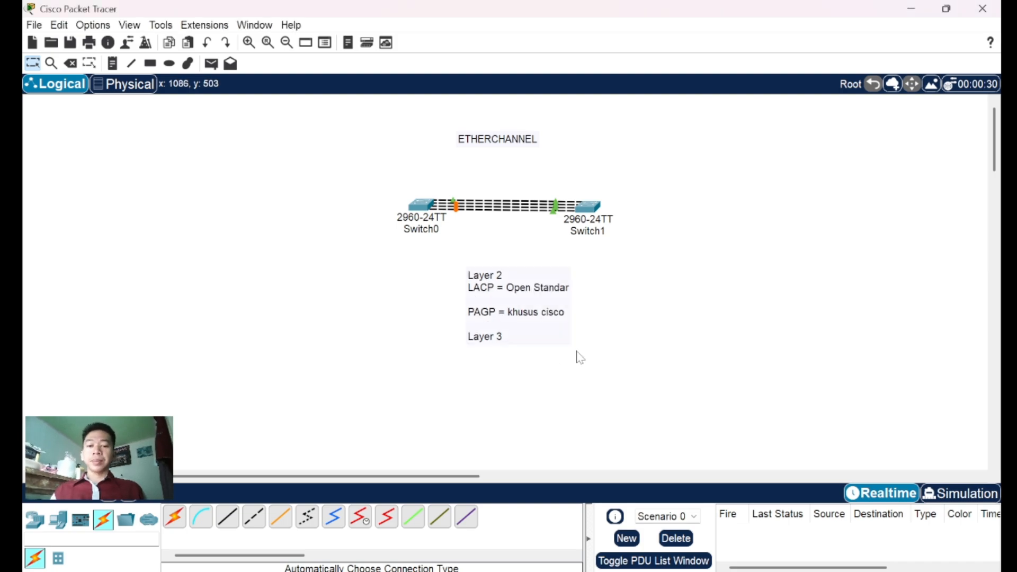
drag(493, 288, 167, 168)
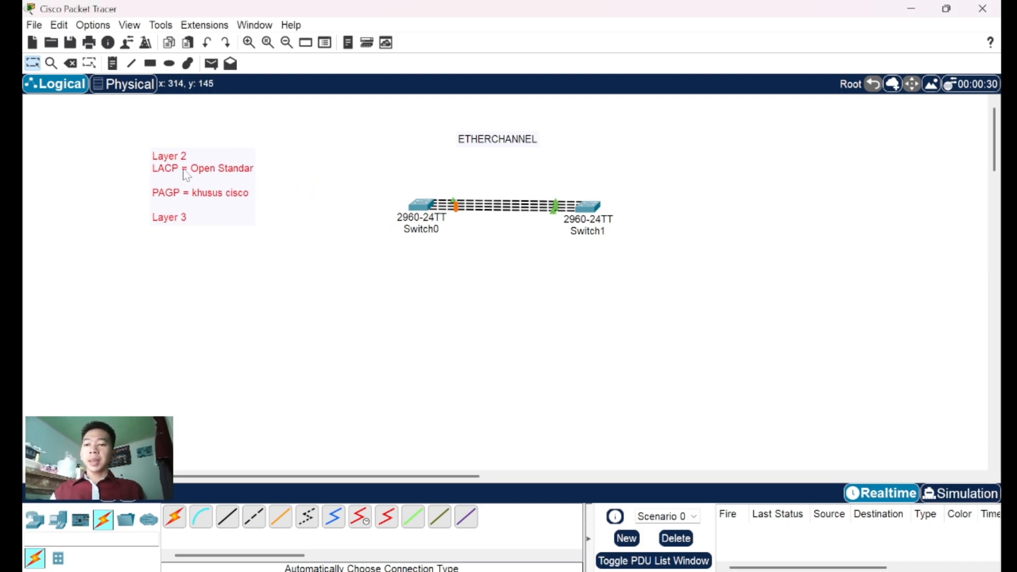
click(474, 335)
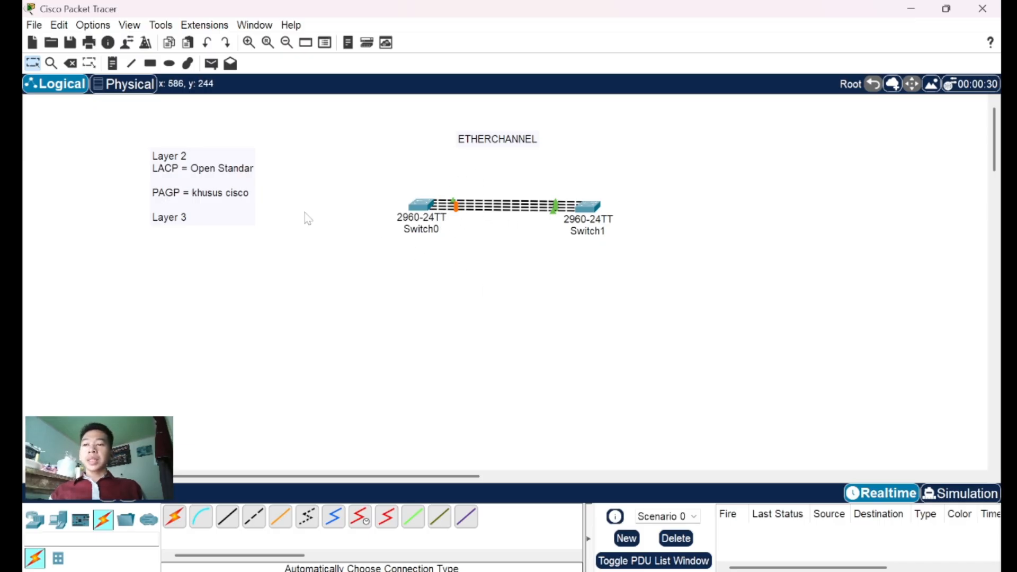
Enable Always Show Port Labels in Logical Workspace in the preferences
click(91, 25)
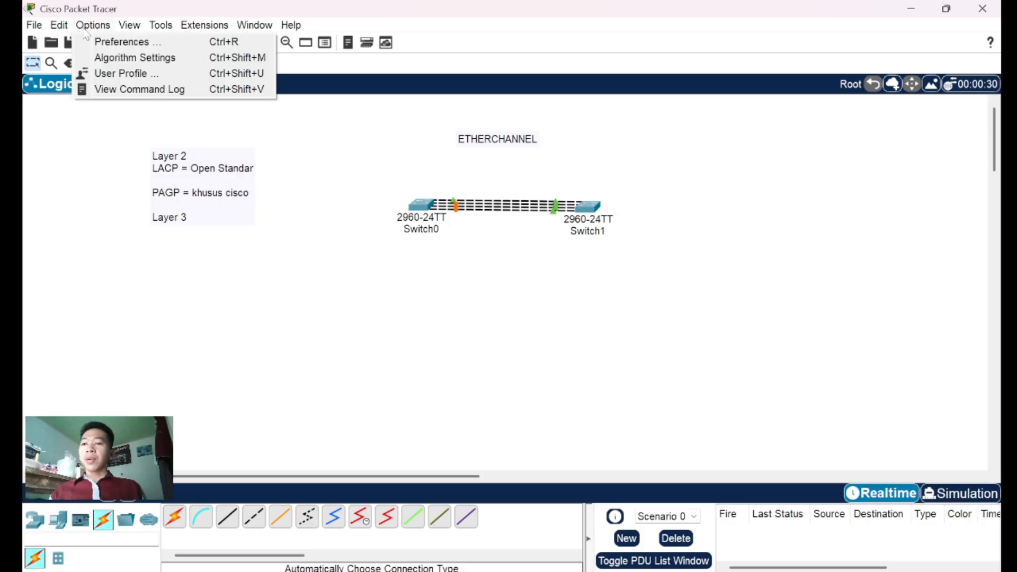
click(113, 46)
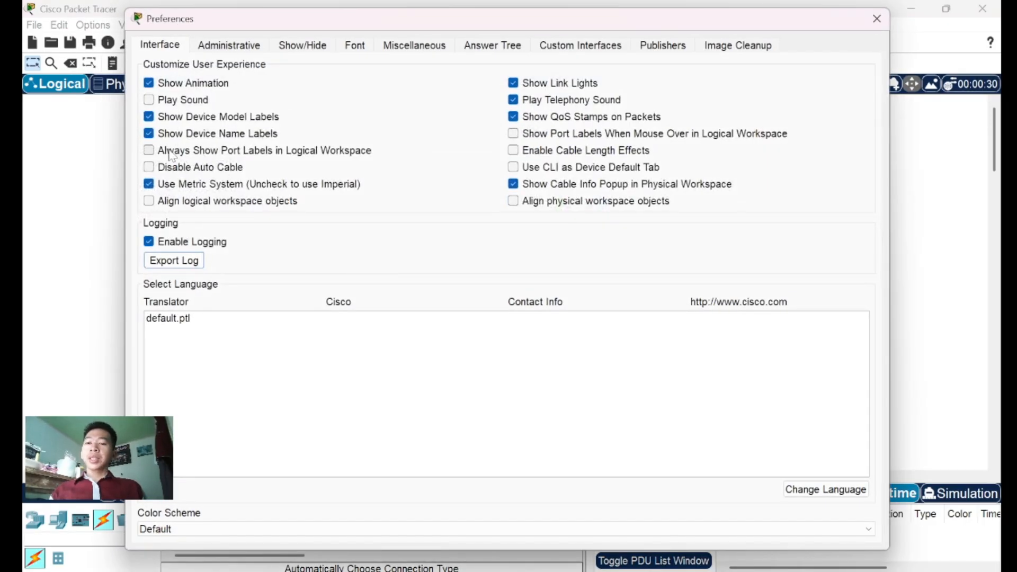
click(178, 152)
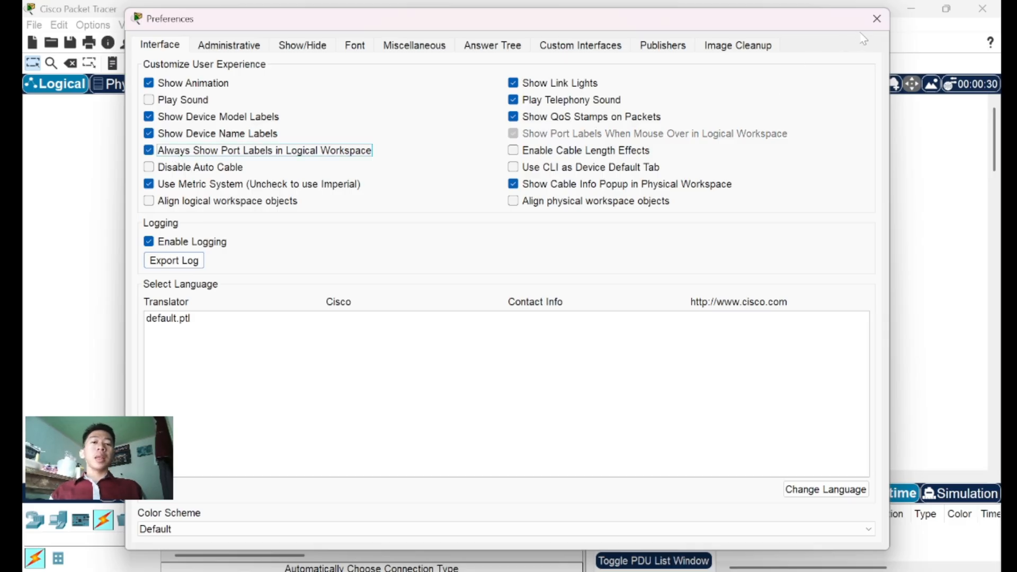
click(881, 20)
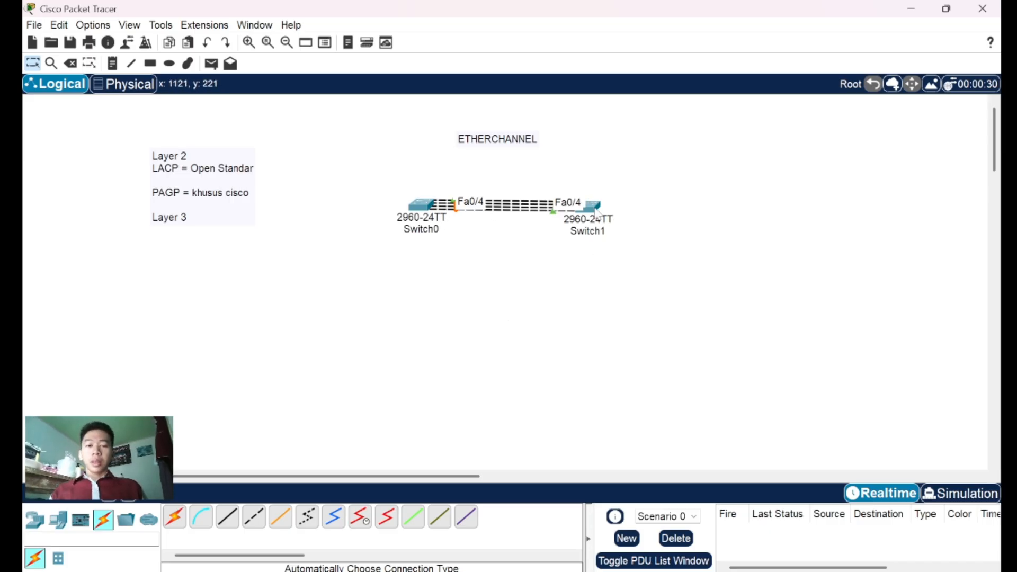
Nudge Switch1 level with Switch0 and enter global configuration mode in Switch1's command line using en and conf t
mouse_move(583, 211)
mouse_down()
mouse_move(588, 244)
mouse_move(585, 195)
mouse_move(599, 211)
mouse_up()
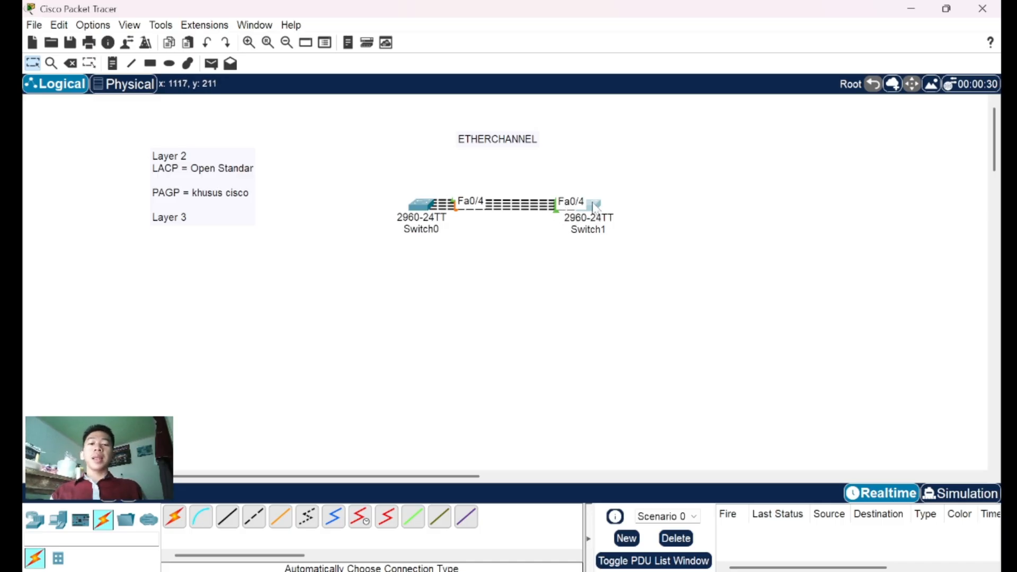
click(596, 211)
click(476, 70)
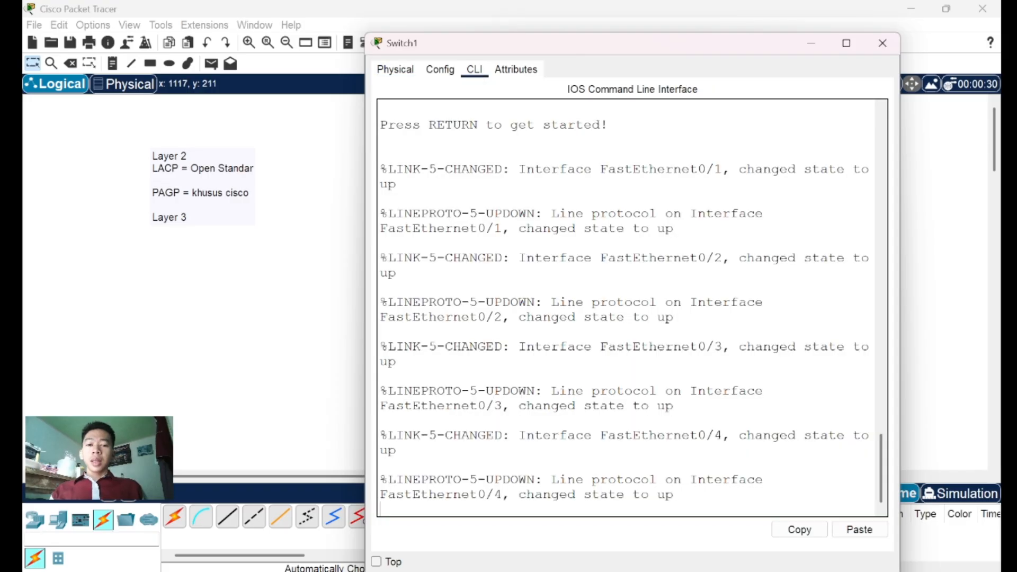
key(Return)
text(en)
key(Return)
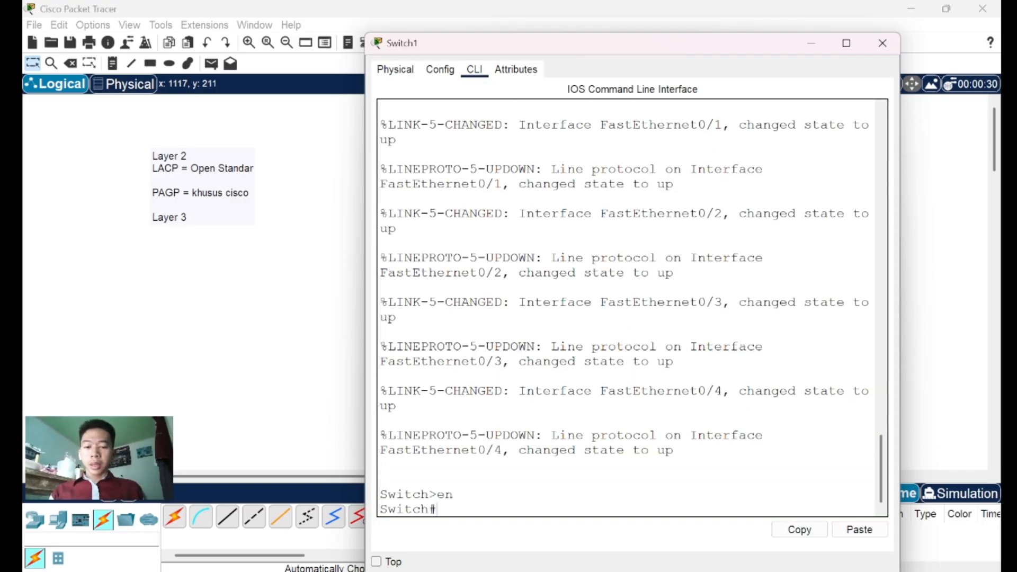
text(conf t)
key(Return)
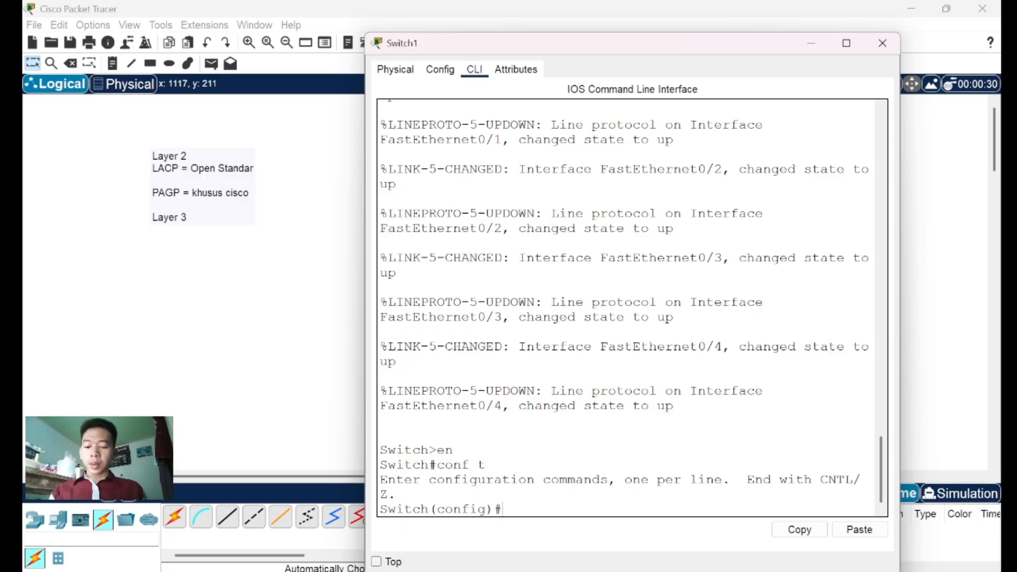
Set Switch1's interface range f0/1-4 to trunk mode with "int r f0/1-4" and "sw m t", and close its window
text(int r)
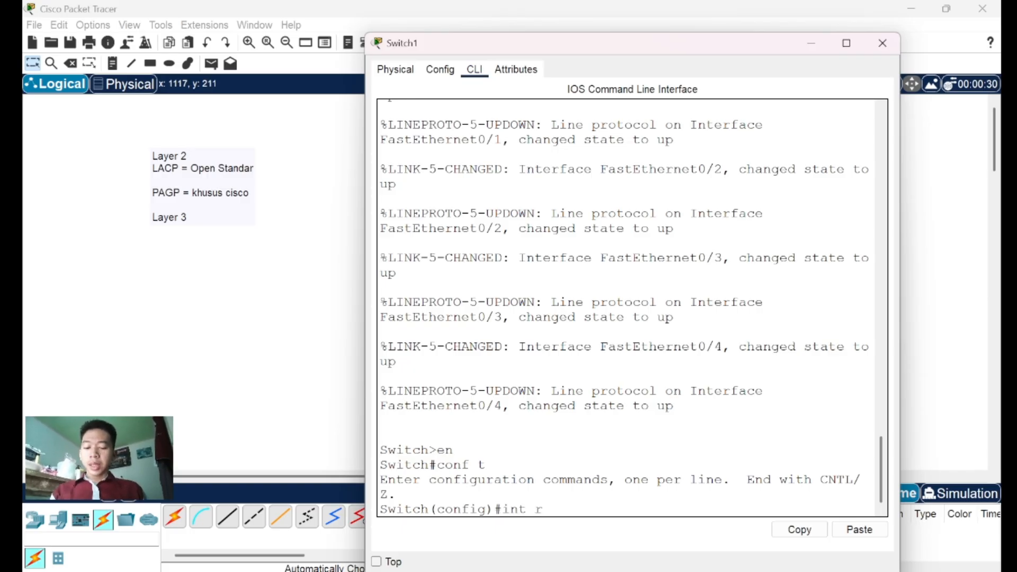
text( f0/1)
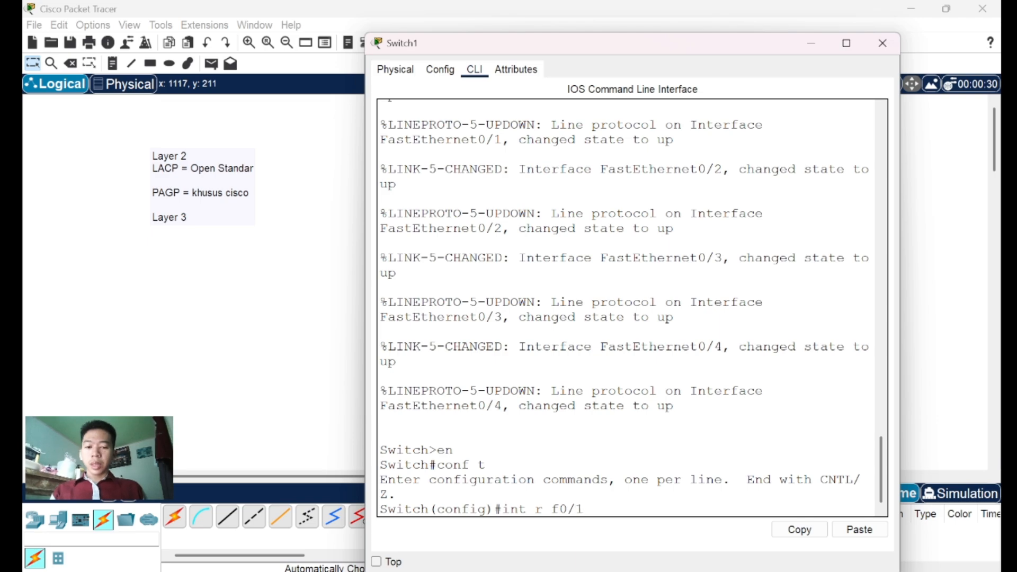
text(-4)
key(Return)
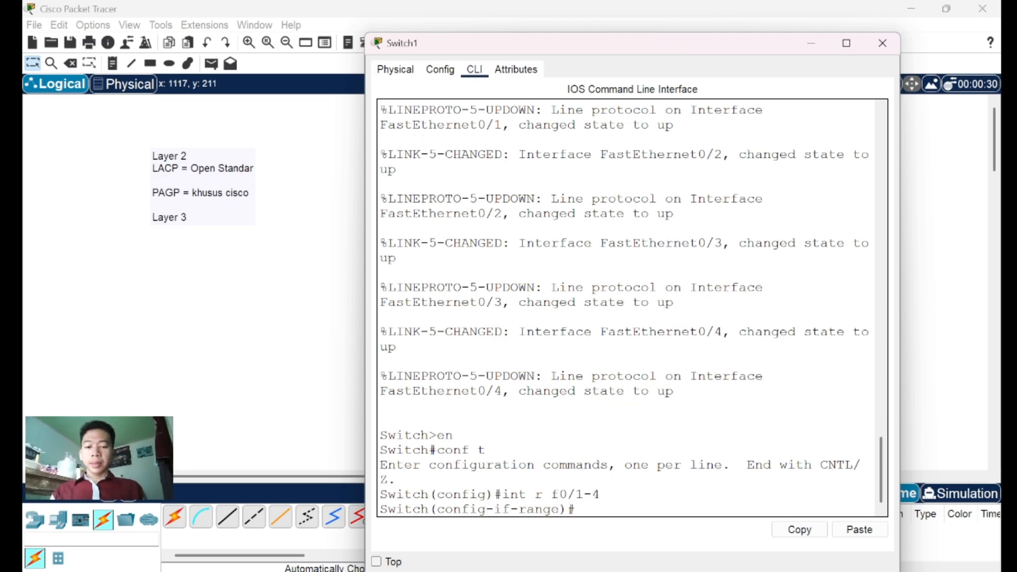
text(sw)
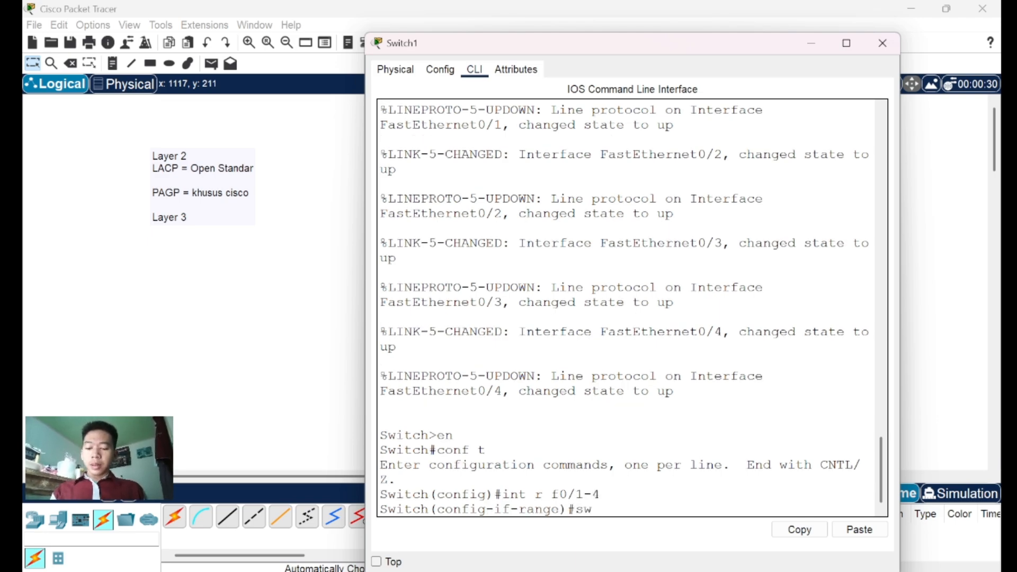
text( m t)
key(Return)
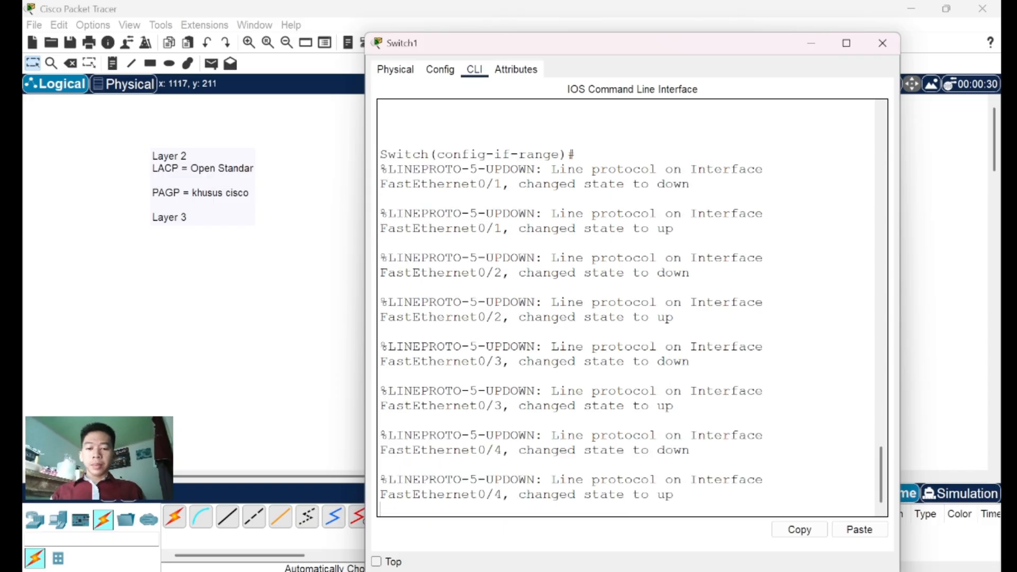
click(883, 43)
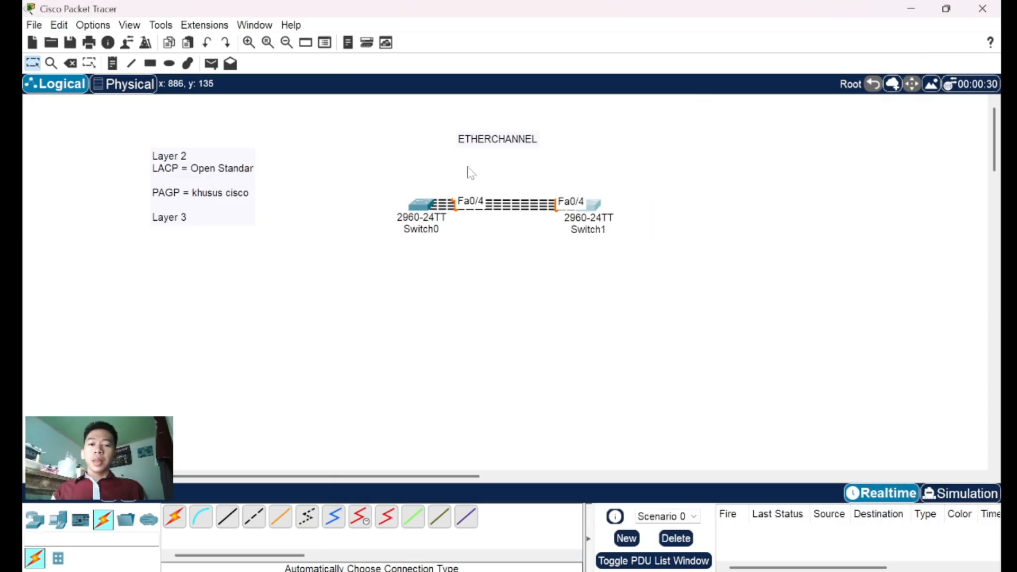
Enter global configuration mode in Switch0's command line using en and conf t
click(411, 209)
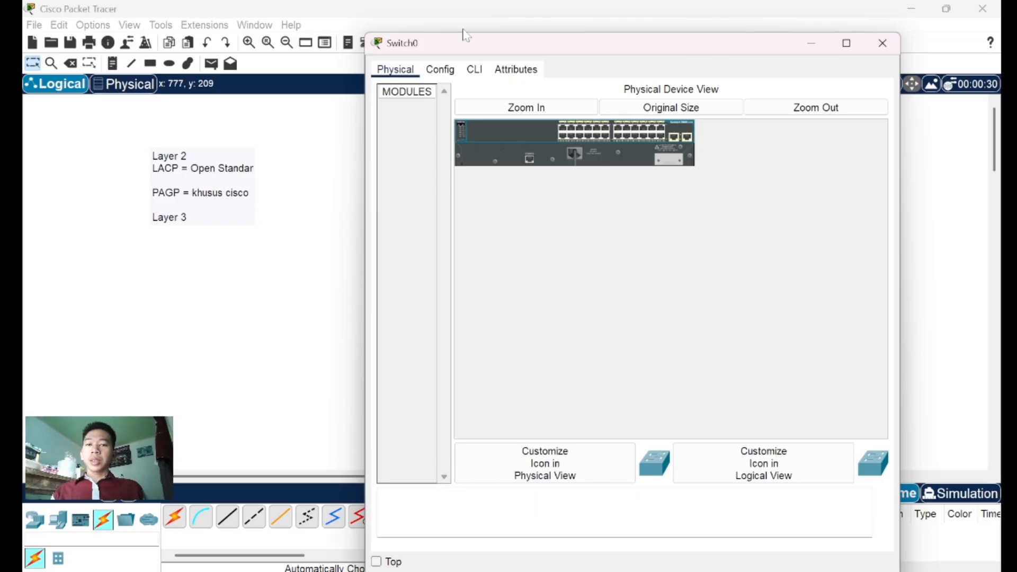
click(473, 70)
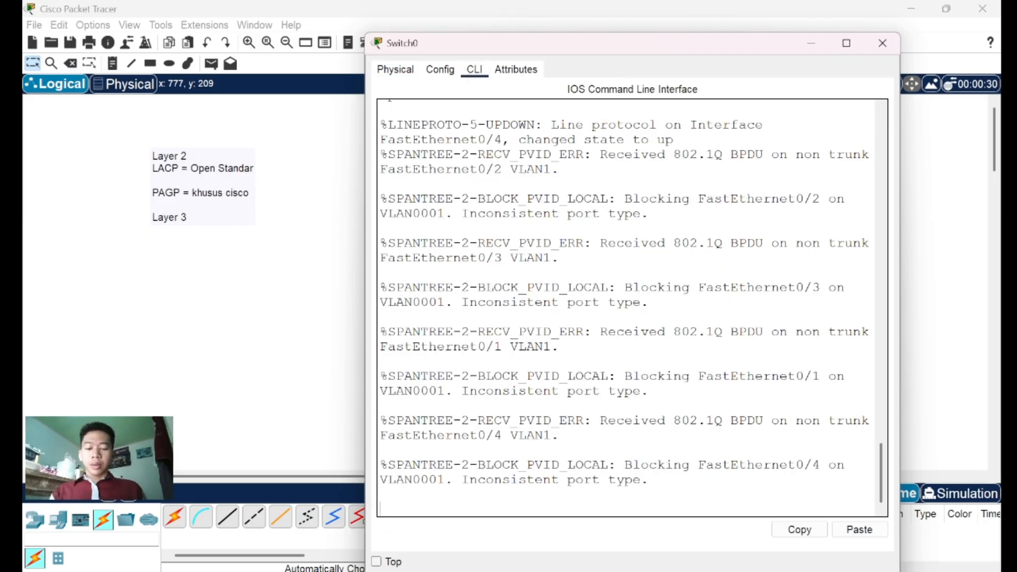
key(Return)
text(en)
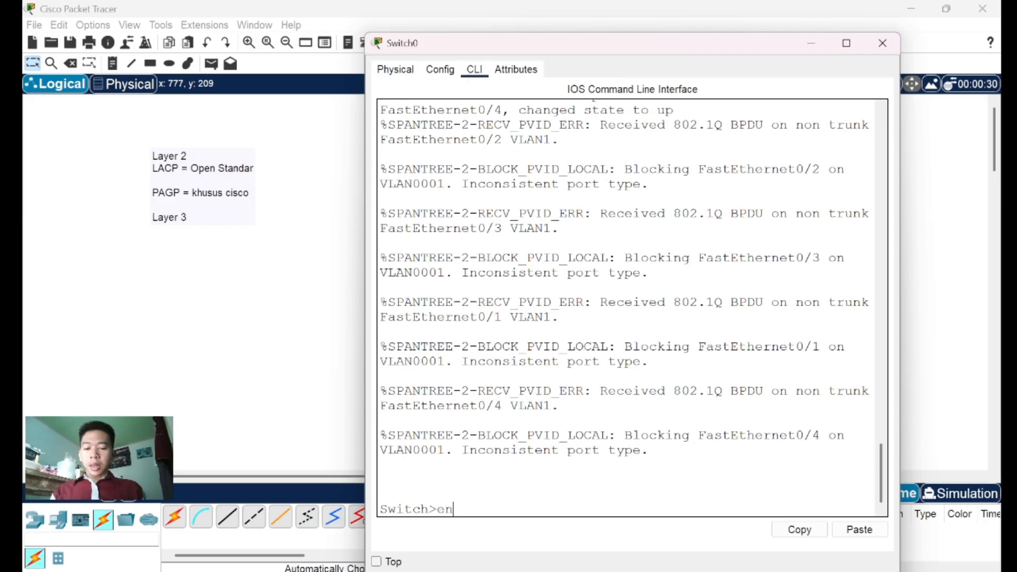
key(Return)
text(co)
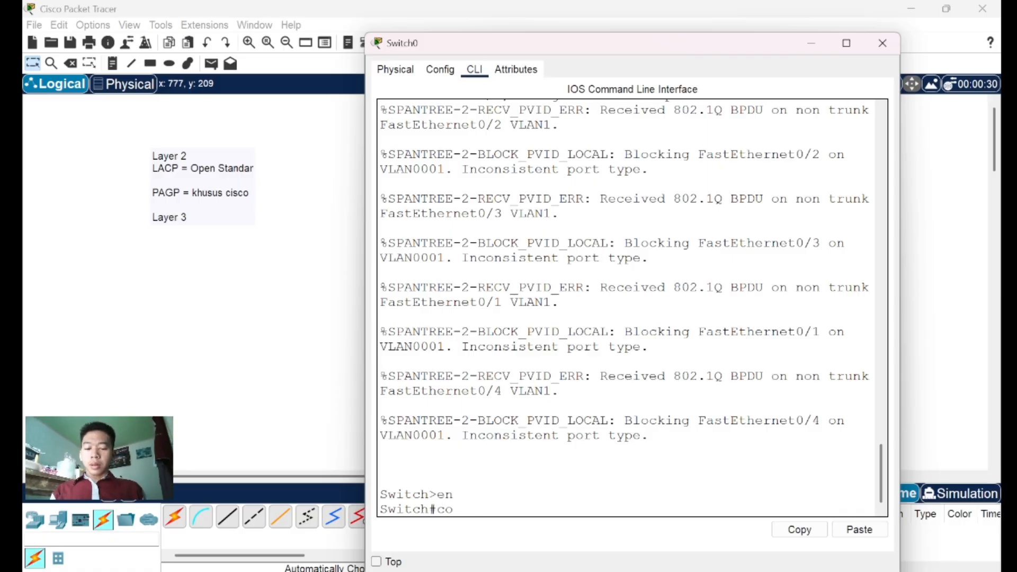
text(nf t)
key(Return)
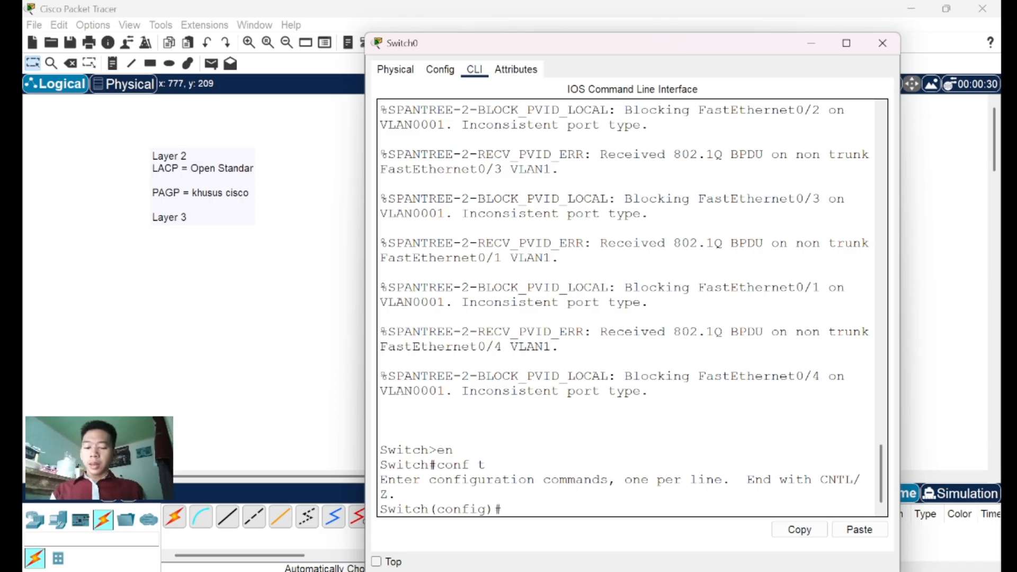
Set Switch0's interface range f0/1-4 to trunk mode with "int r f0/1-4" and "sw m t"
text(int r )
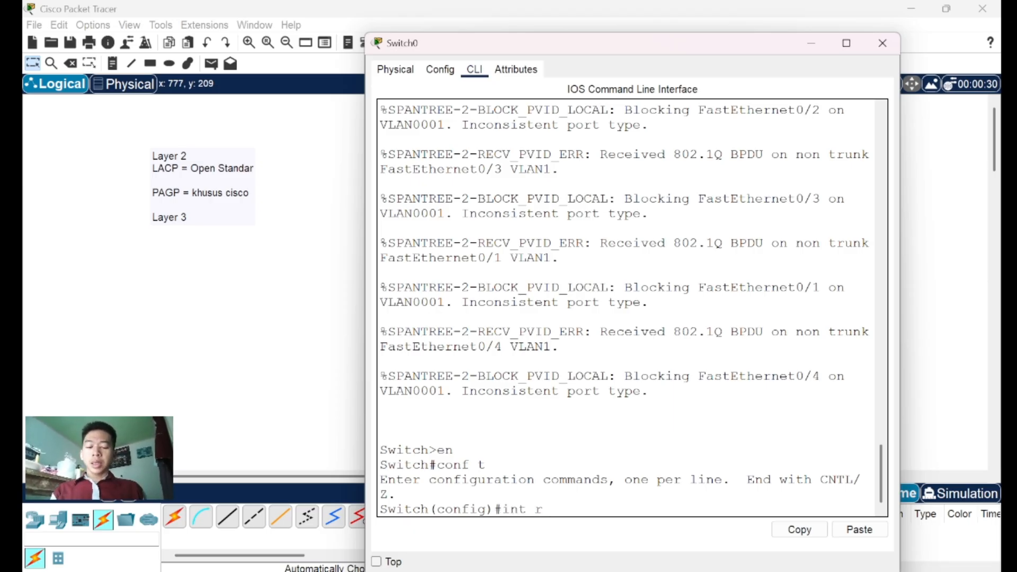
text(f0/1)
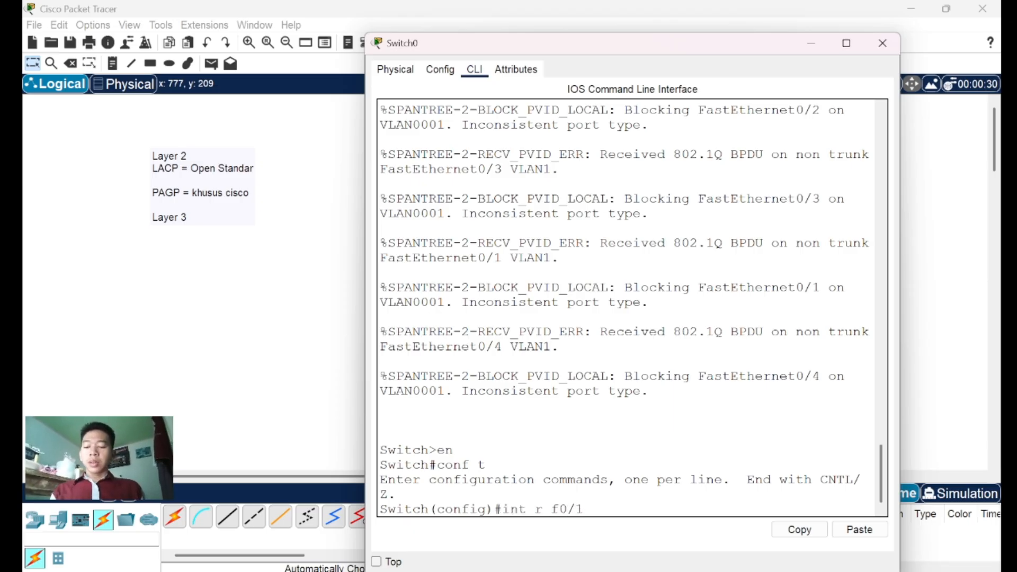
text(-4)
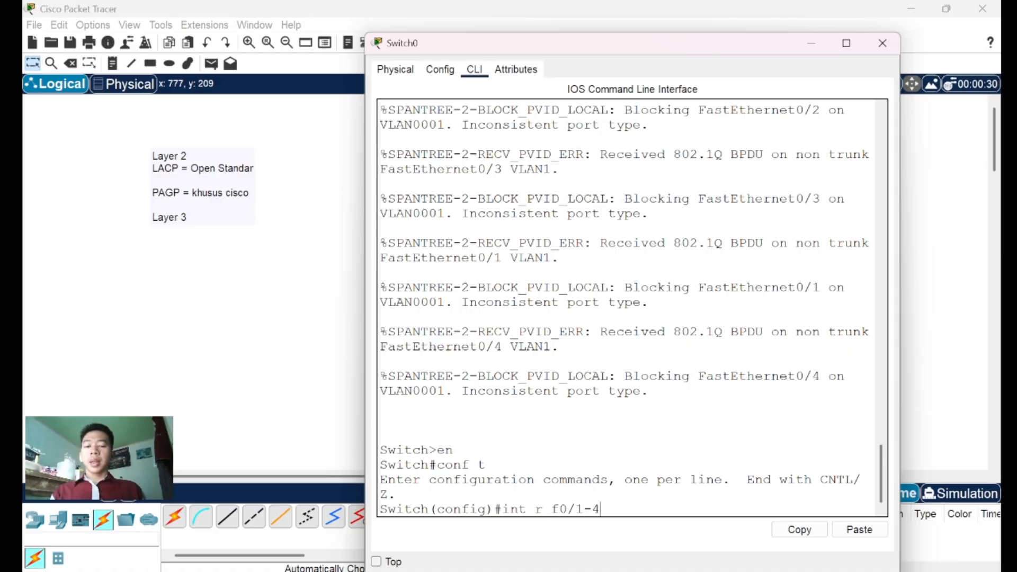
key(Return)
text(sw)
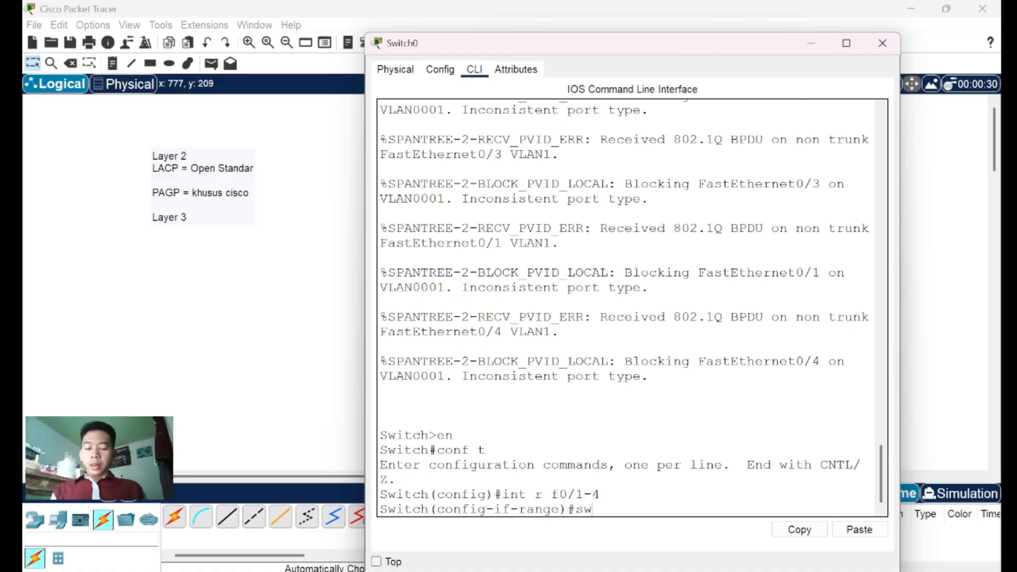
text( m t)
key(Return)
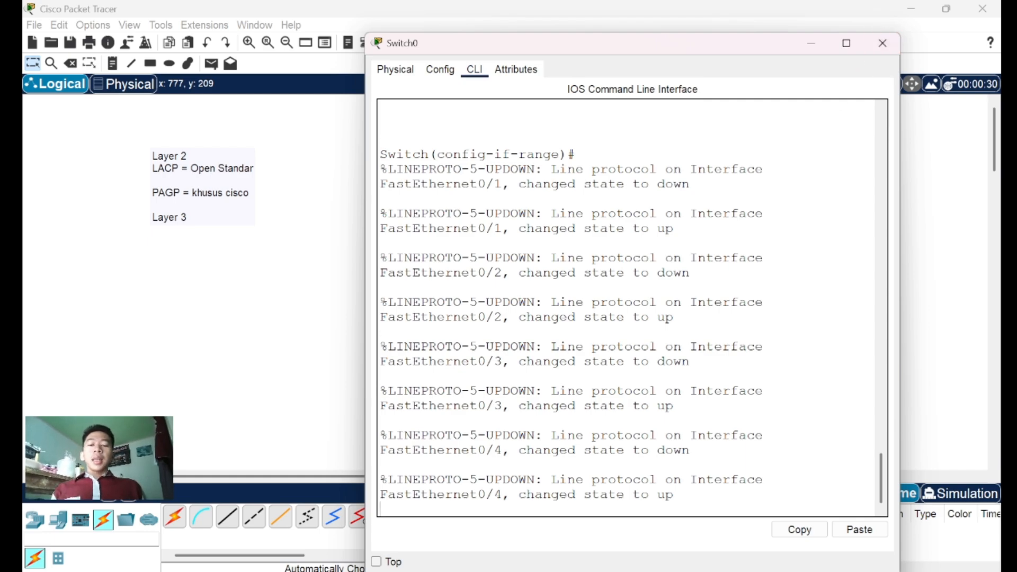
Begin the channel-group command for Switch0's f0/1-4 range and examine the available group numbers with "channel-group ?"
key(Return)
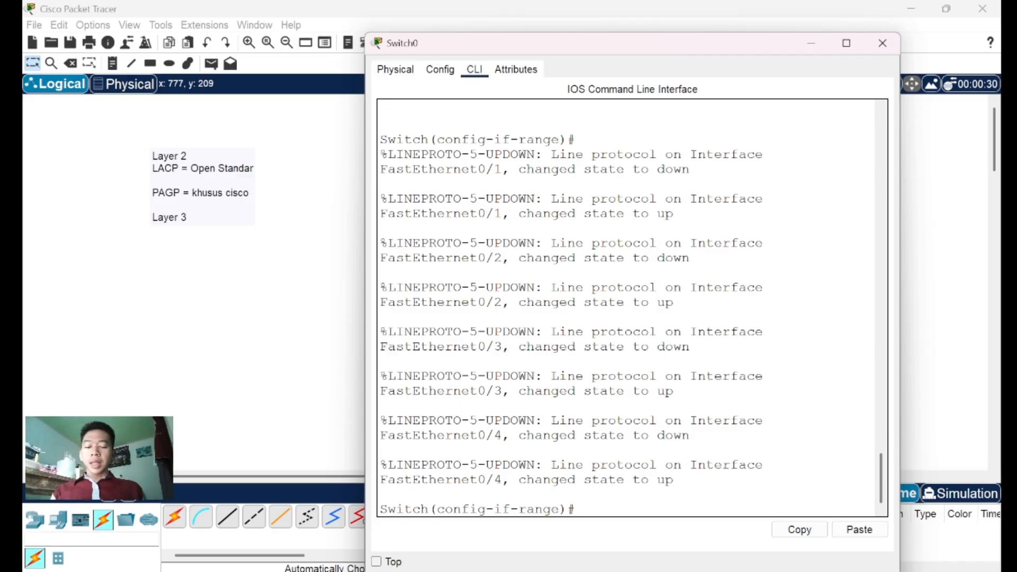
text(cha)
key(Tab)
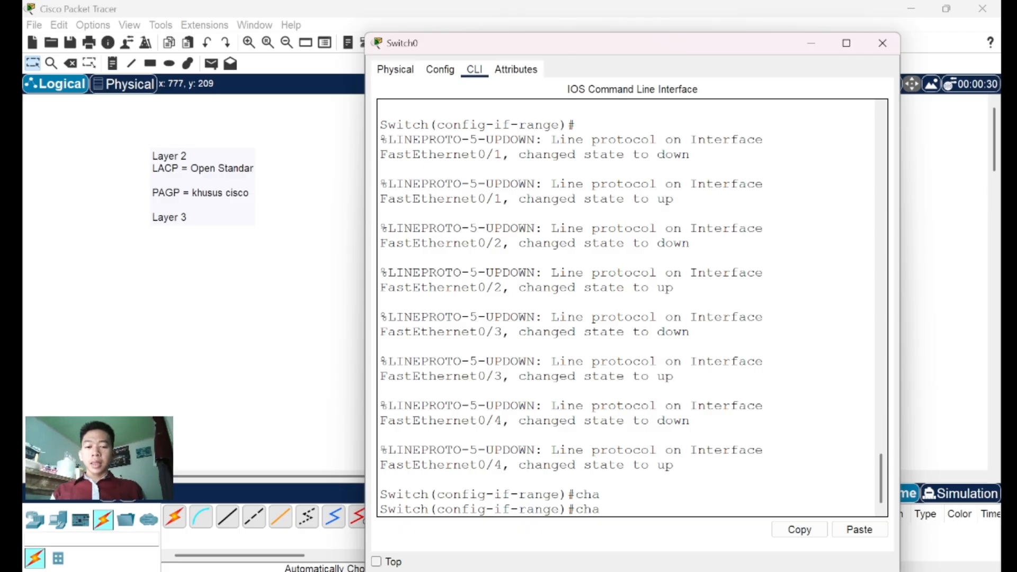
text(n)
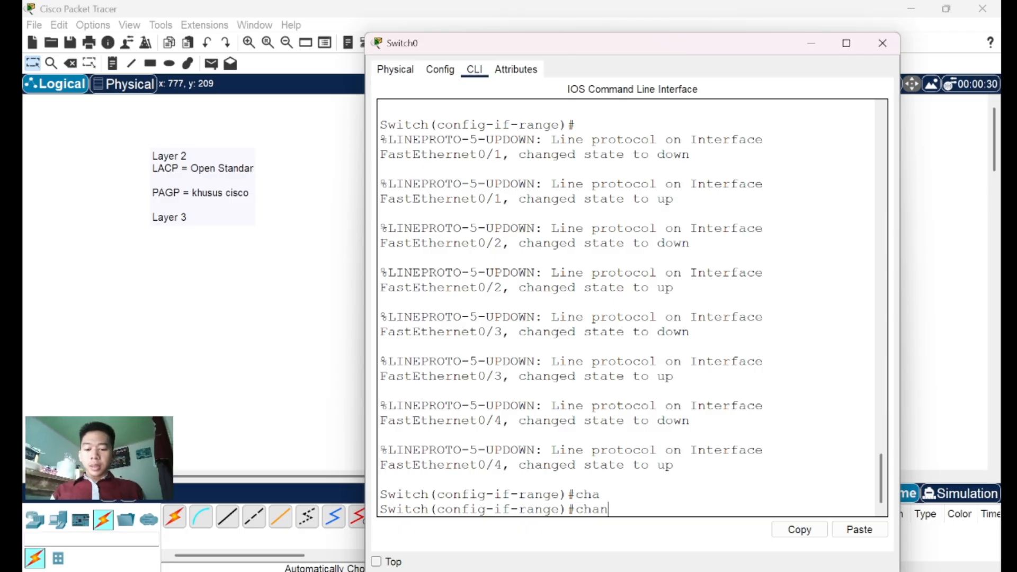
text(nel-group)
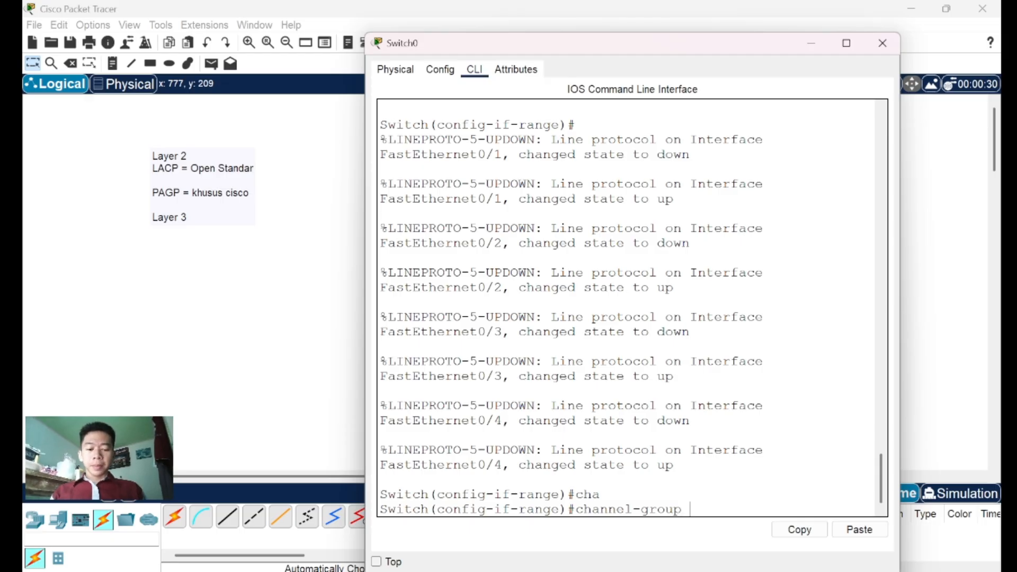
text( ?)
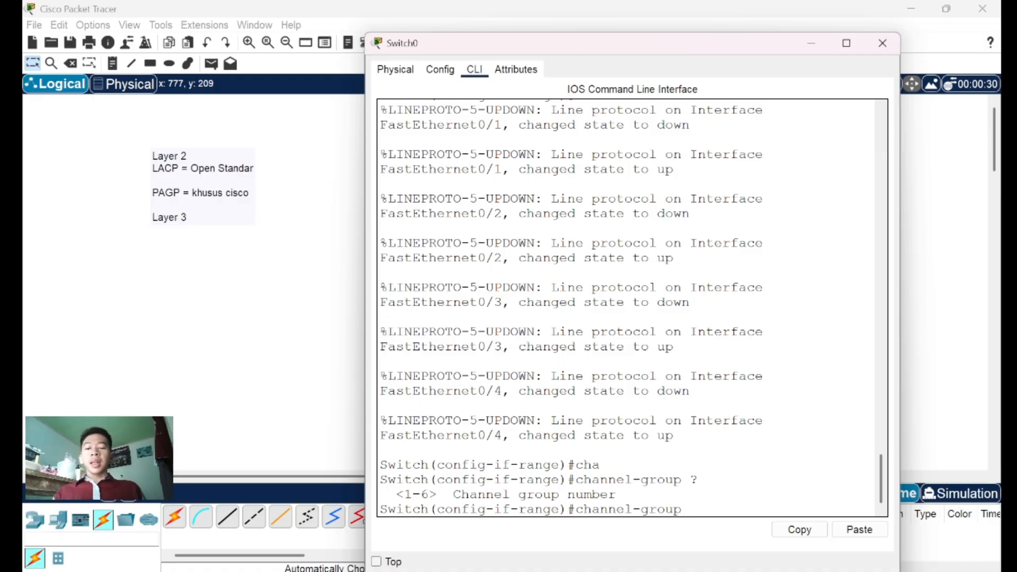
drag(396, 494, 609, 494)
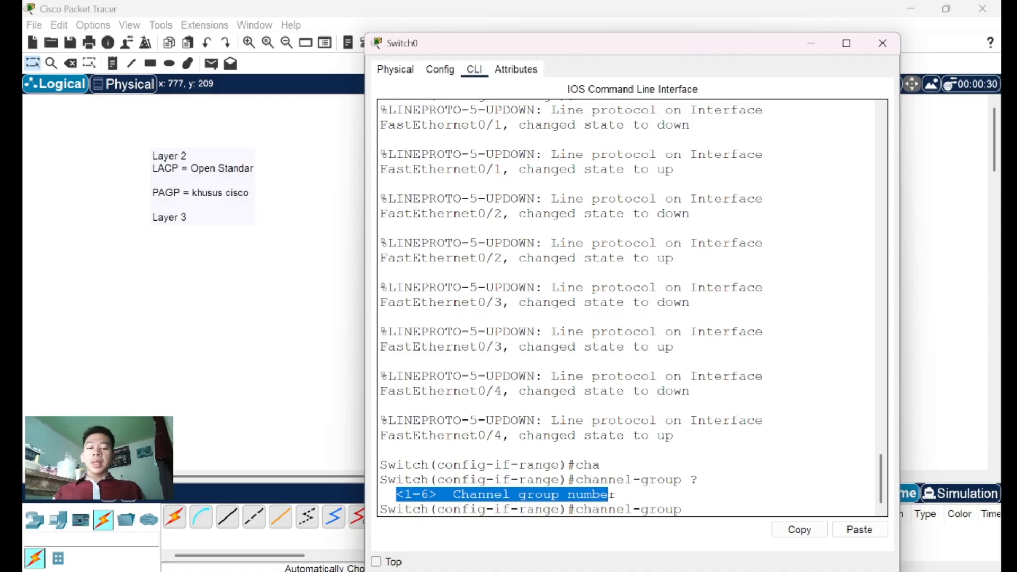
click(615, 495)
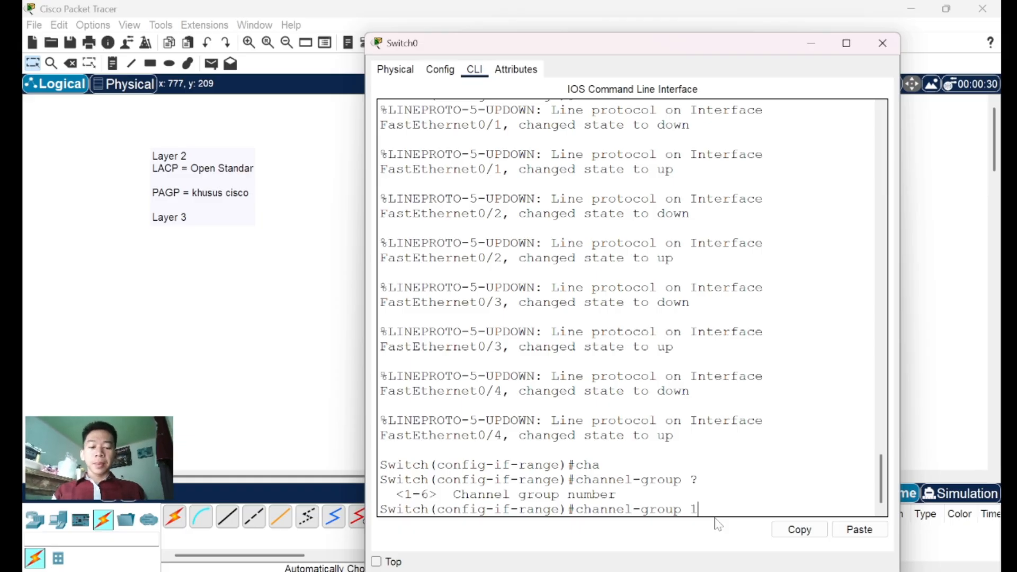
Extend the command to "channel-group 1 mode" on Switch0, listing the options at each stage, and examine the LACP modes
text(?)
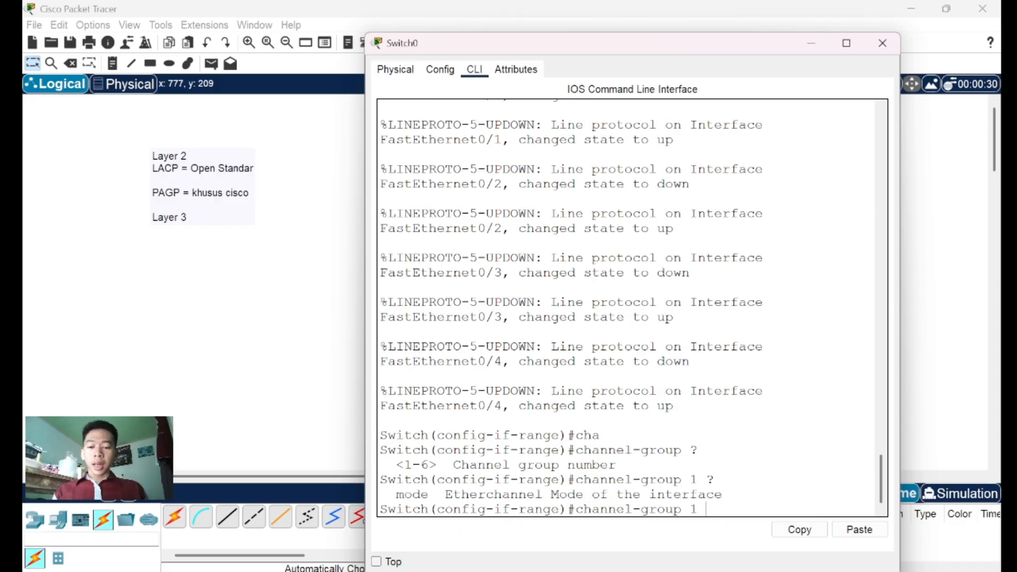
text(mode)
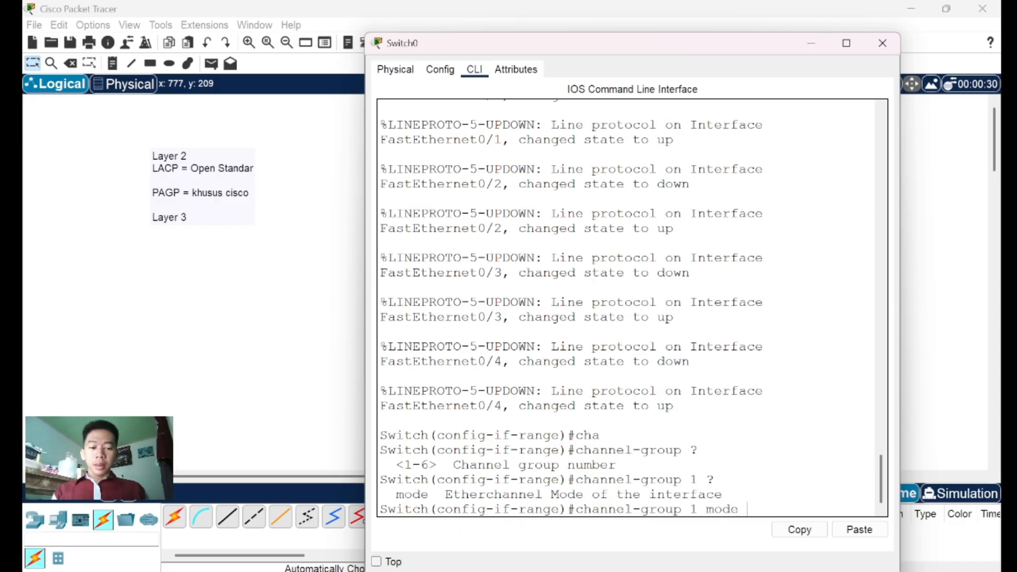
text( ?)
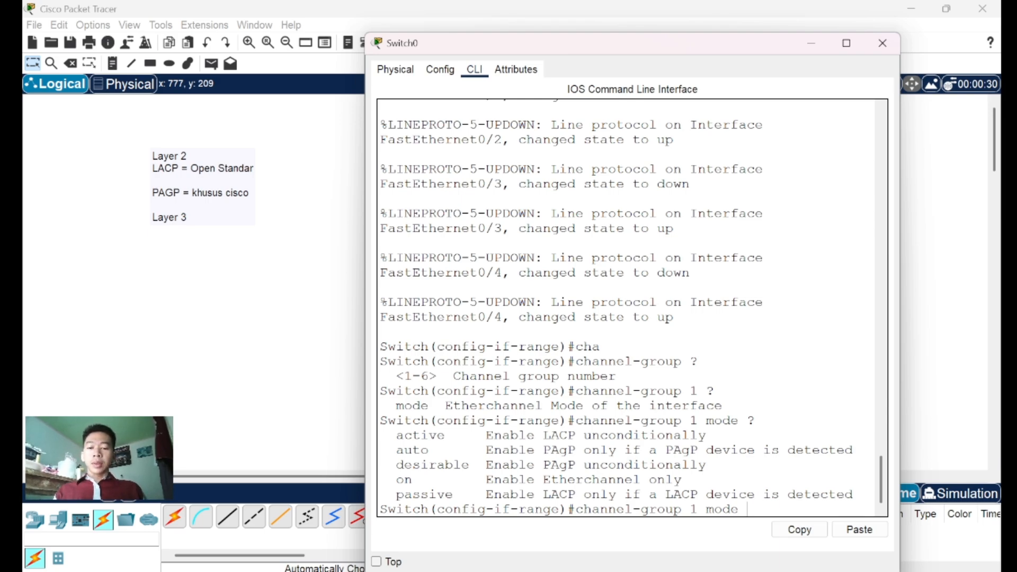
drag(396, 435, 453, 435)
drag(544, 435, 559, 435)
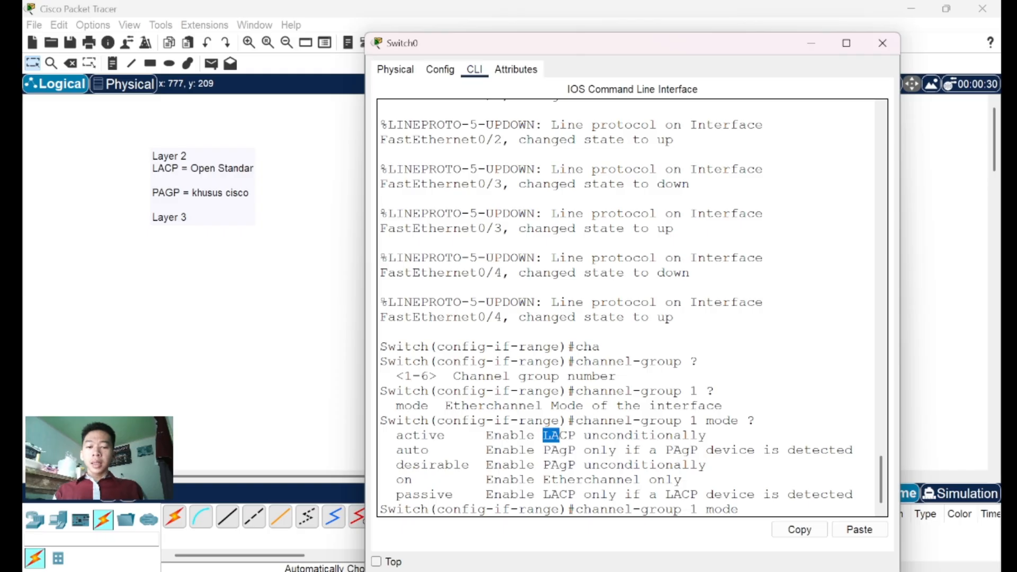
drag(396, 494, 469, 509)
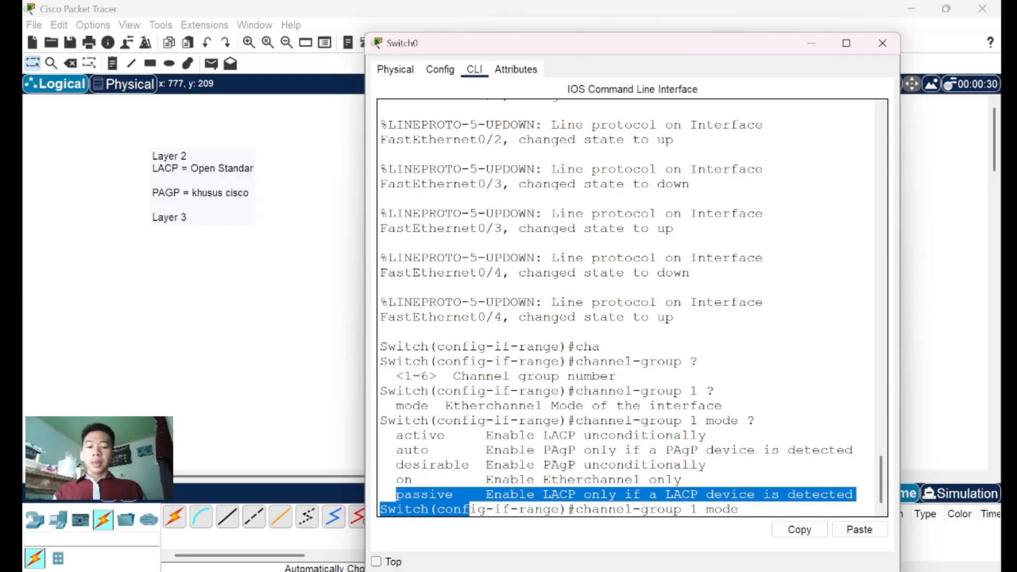
click(470, 506)
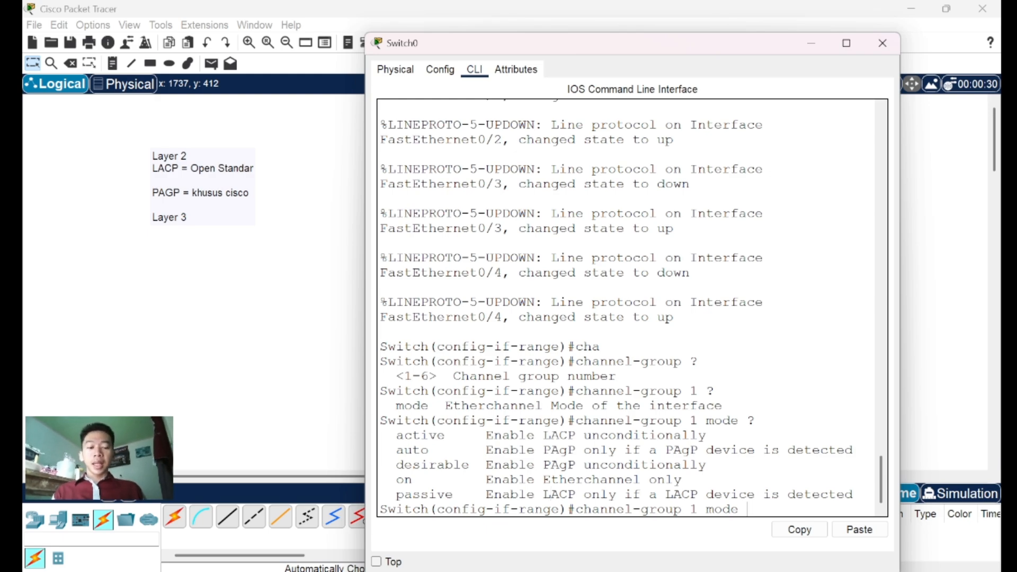
Put Switch0's f0/1-4 range in LACP active mode by completing "channel-group 1 mode active", and close its window
text(active)
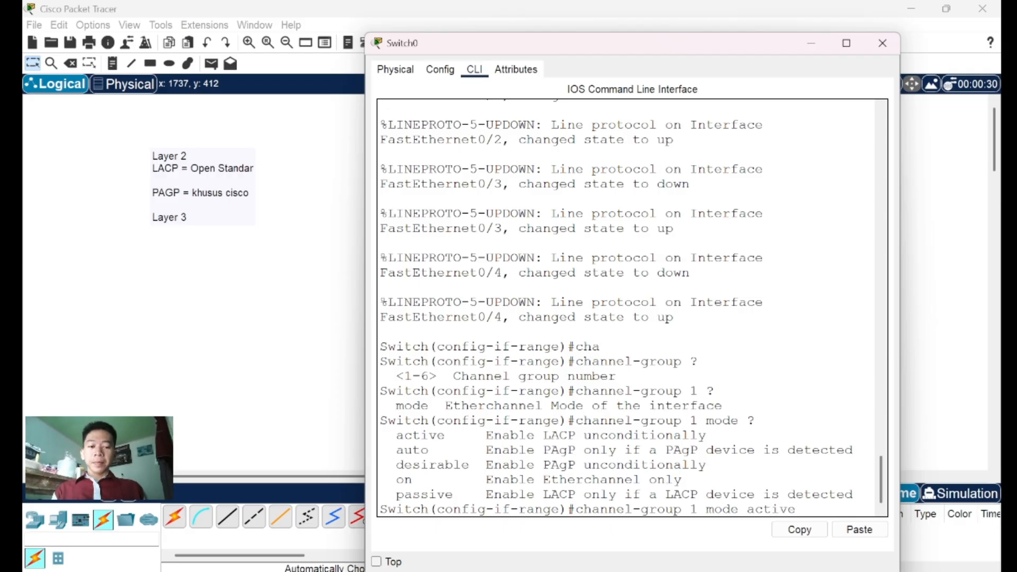
key(Return)
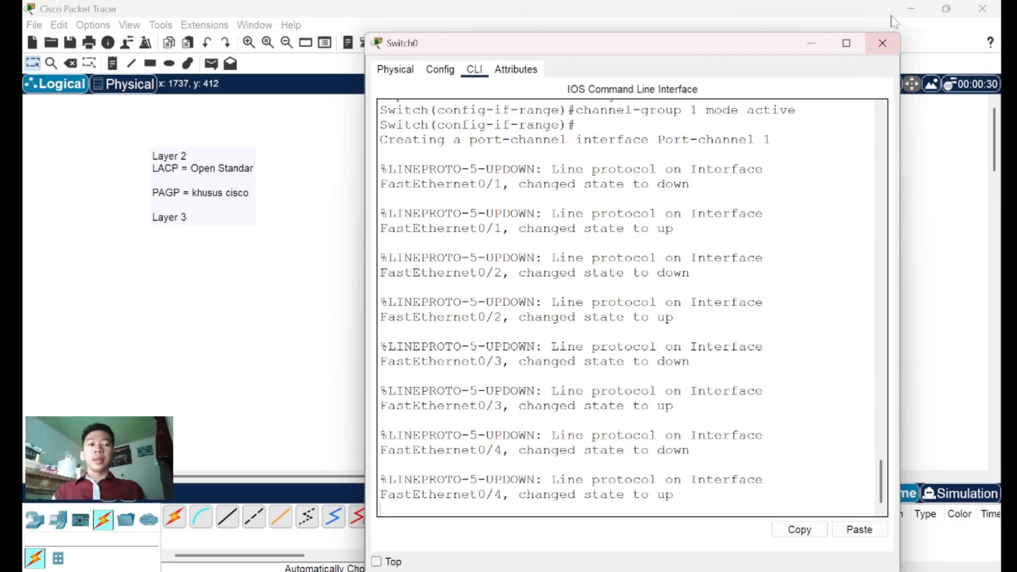
click(883, 43)
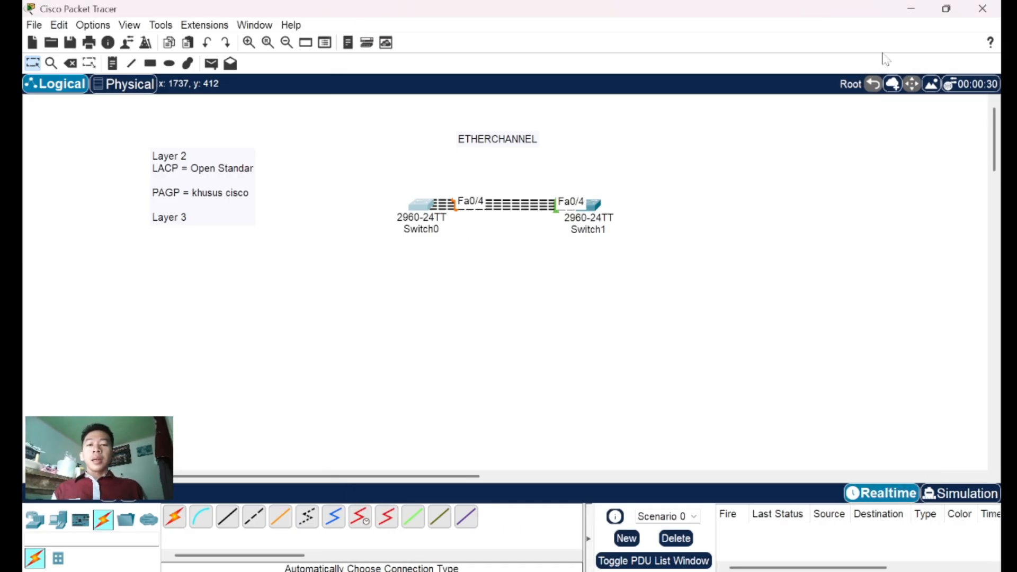
Assign Switch1's f0/1-4 range to LACP passive mode with "channel-group 1 mode passive", and close its window
click(593, 210)
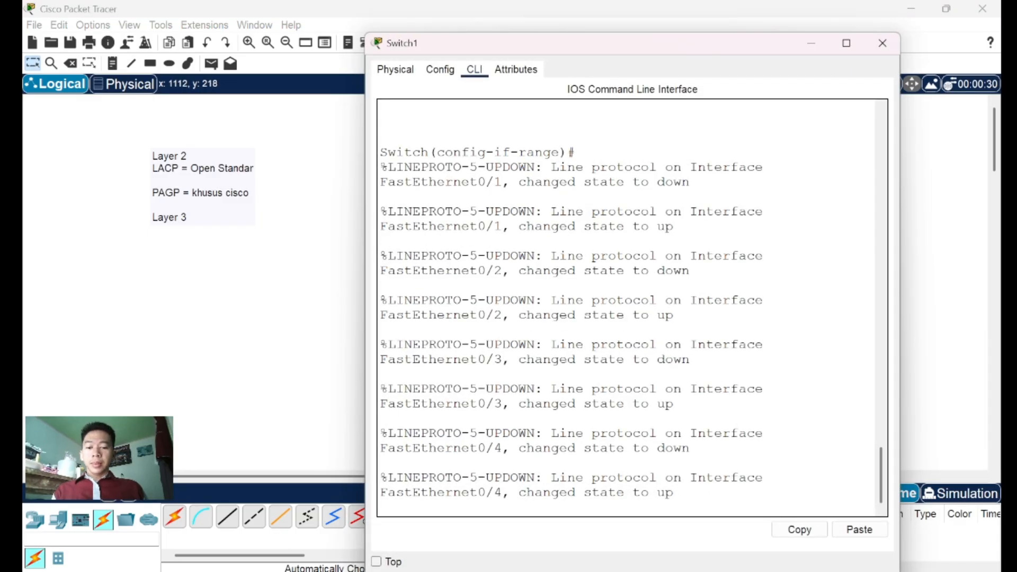
key(Return)
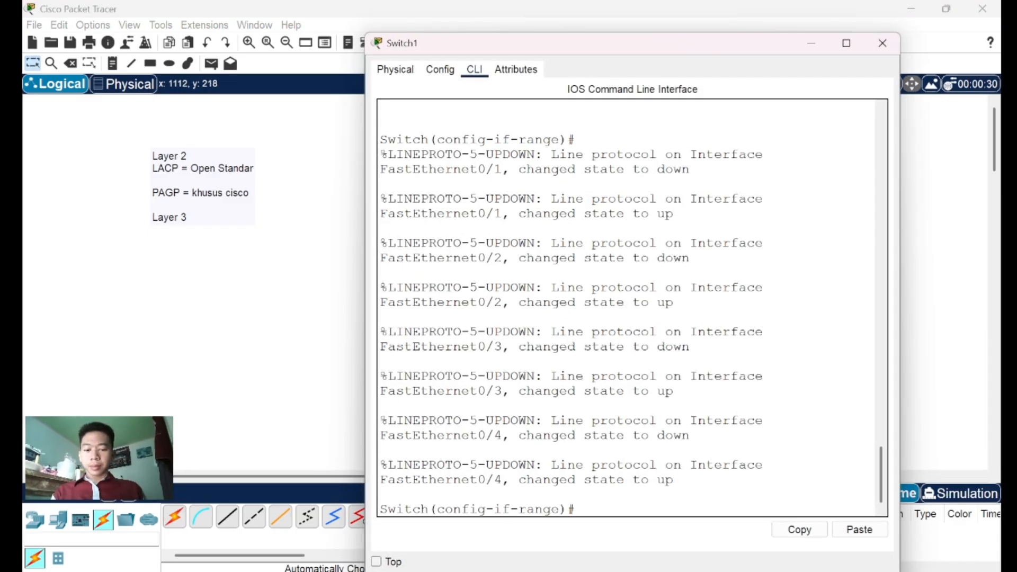
text(ch)
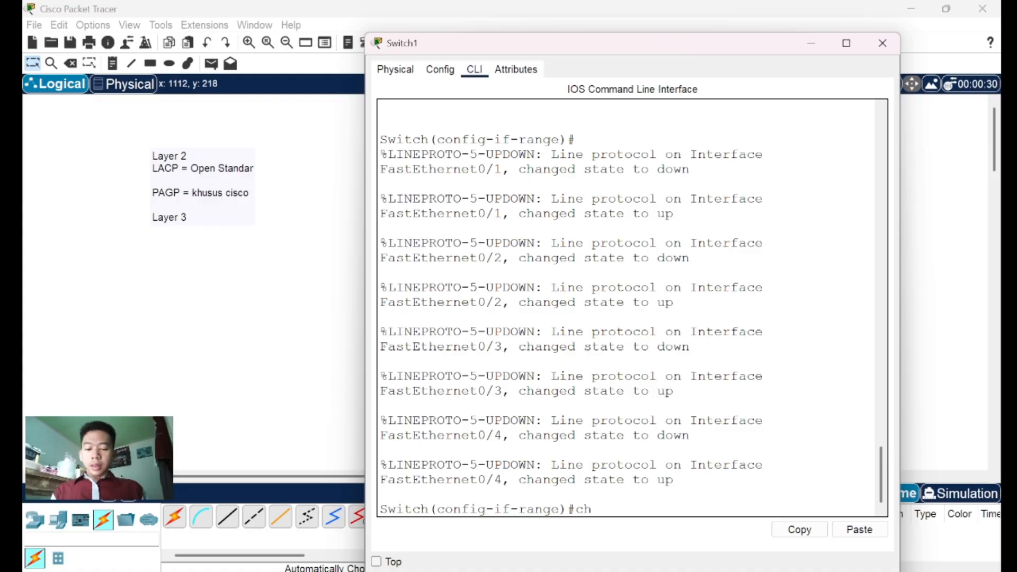
text(annel)
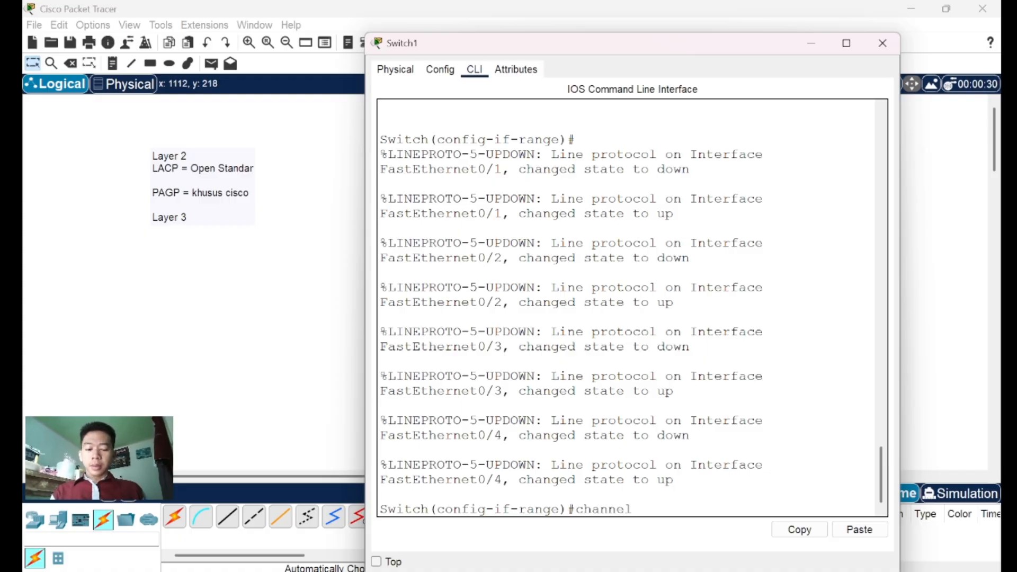
text(-group)
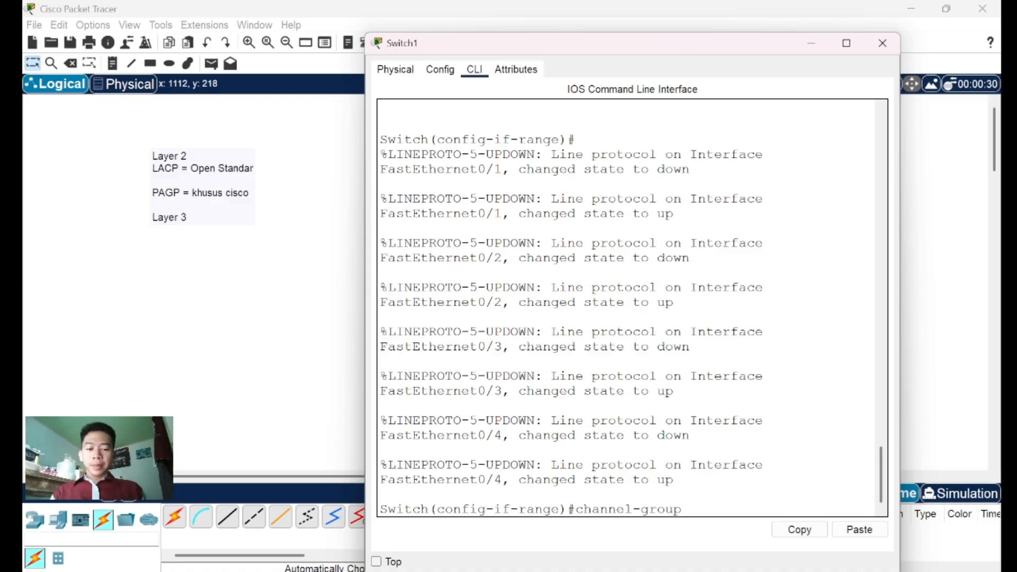
text( 1)
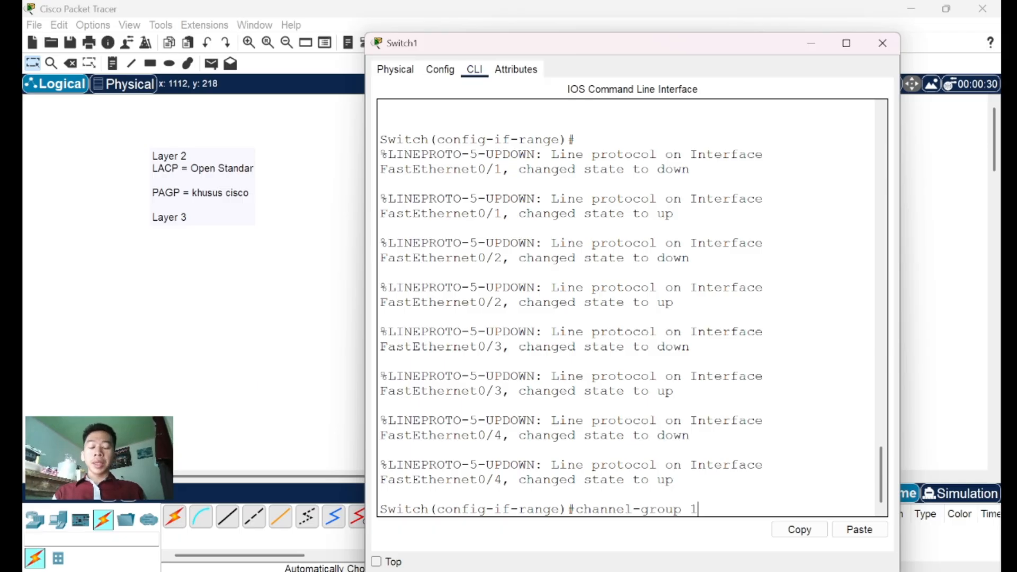
text(mode)
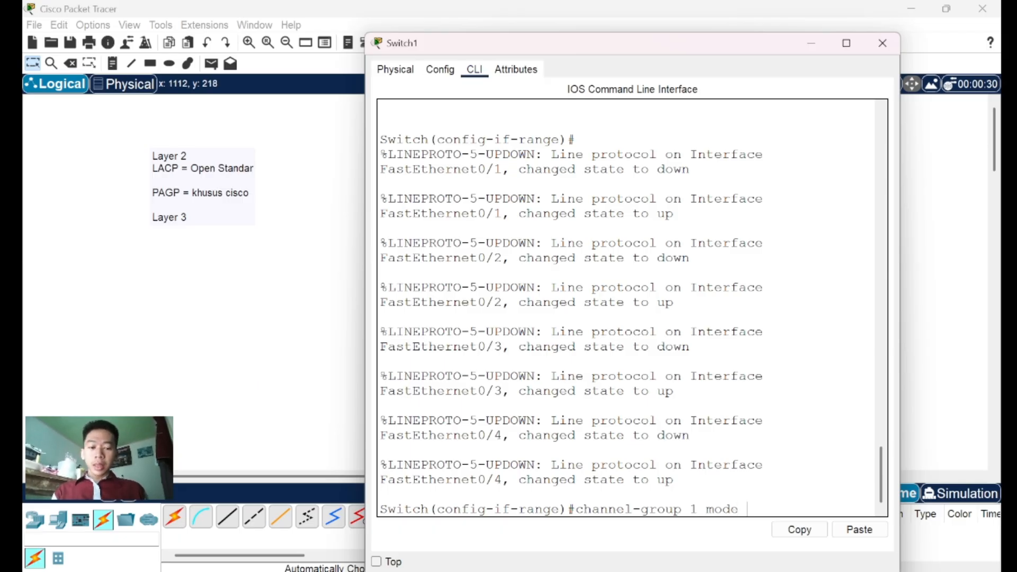
text( passvie)
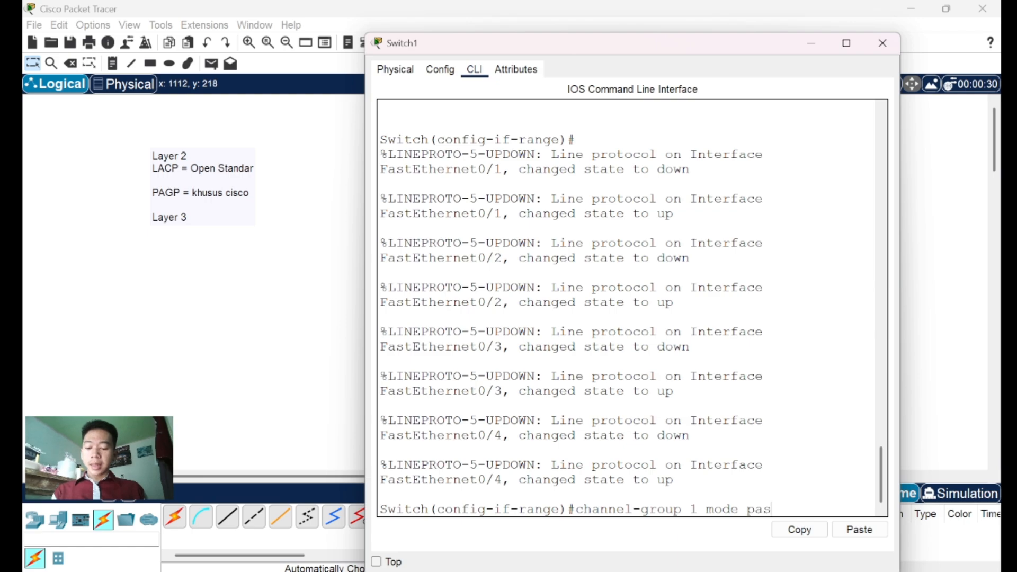
key(BackSpace)
key(BackSpace)
key(BackSpace)
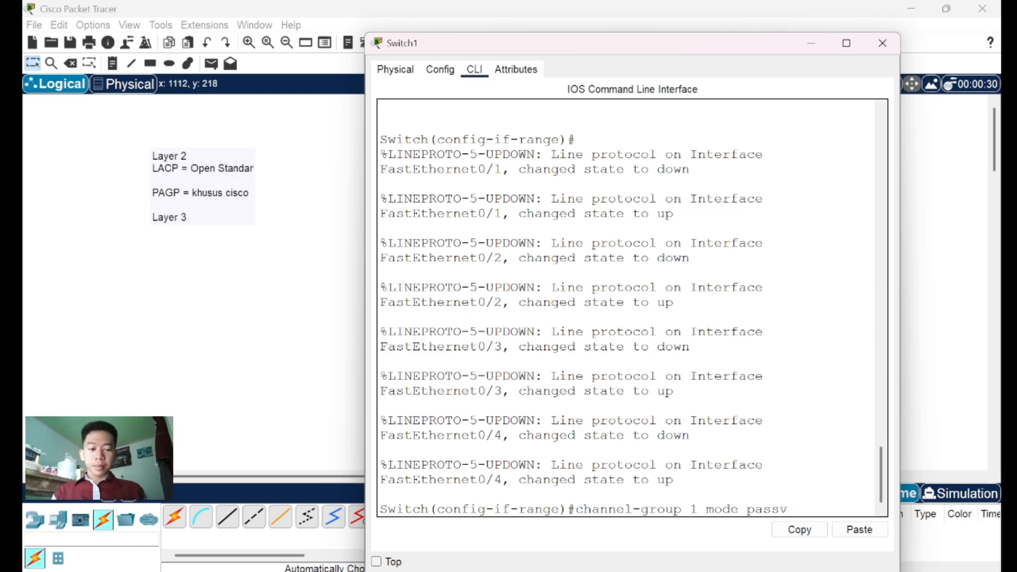
text(ive)
key(Return)
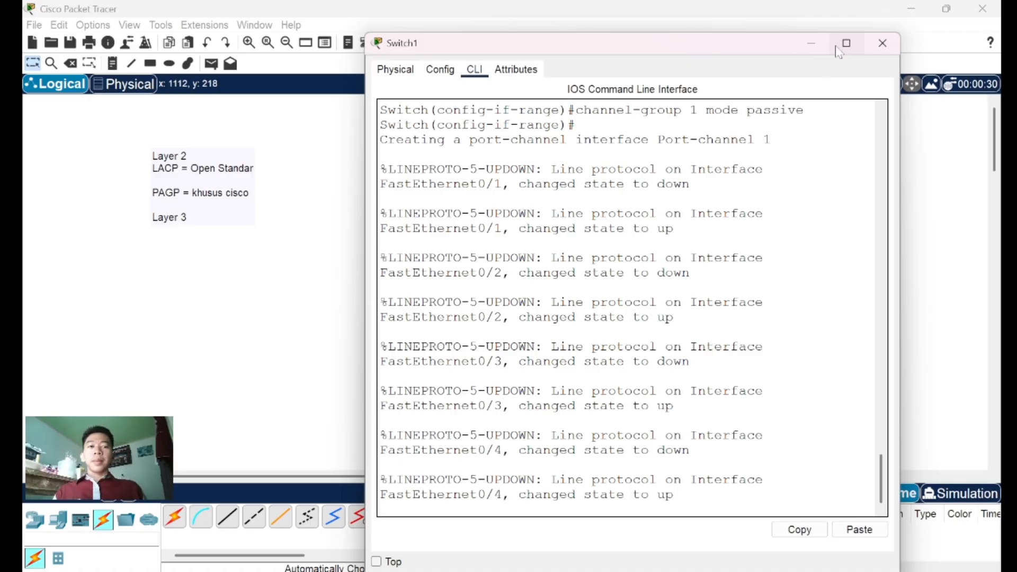
click(882, 44)
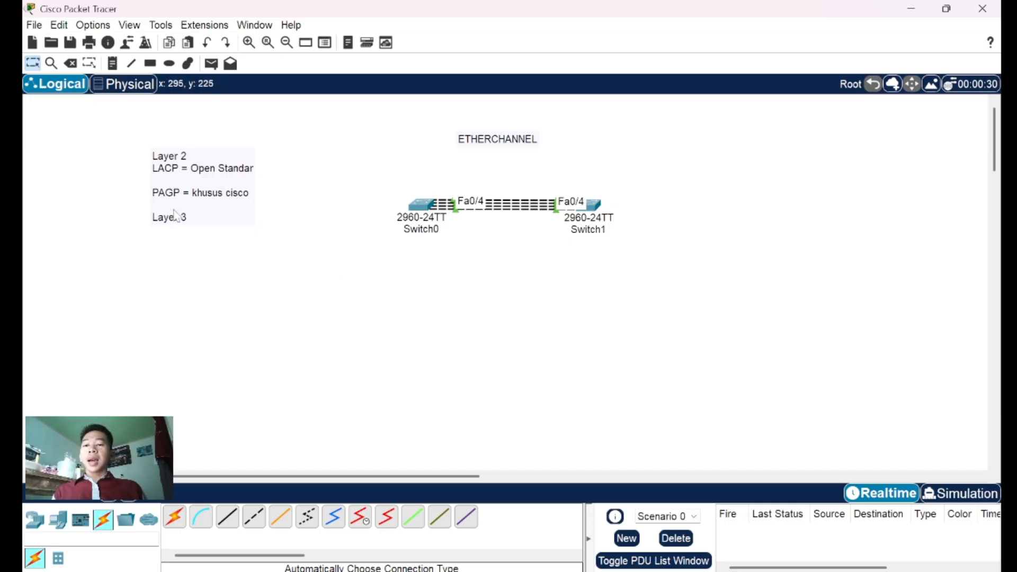
Place a 3560-24PS multilayer switch in the workspace directly below Switch1
click(35, 521)
click(58, 558)
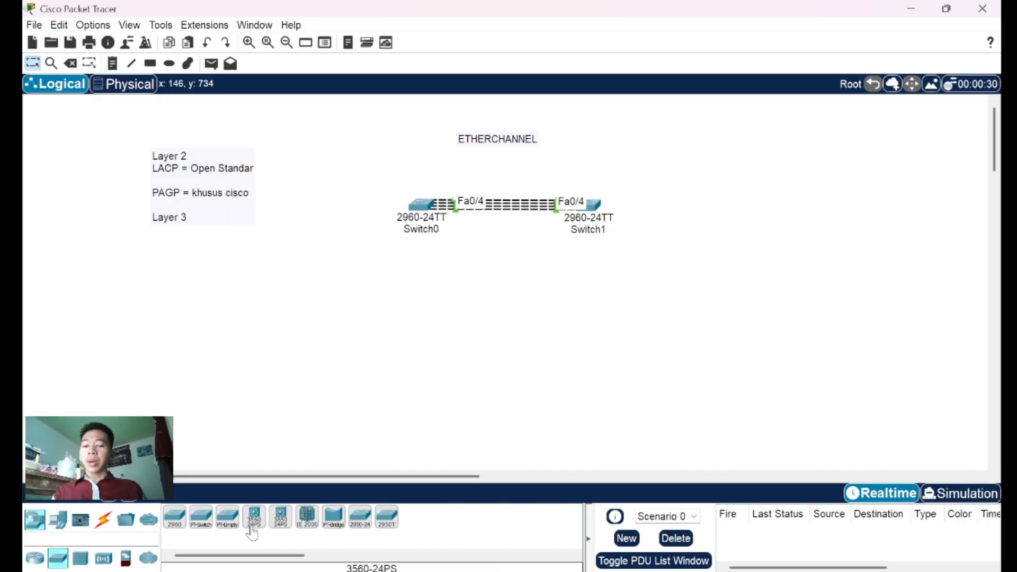
click(259, 522)
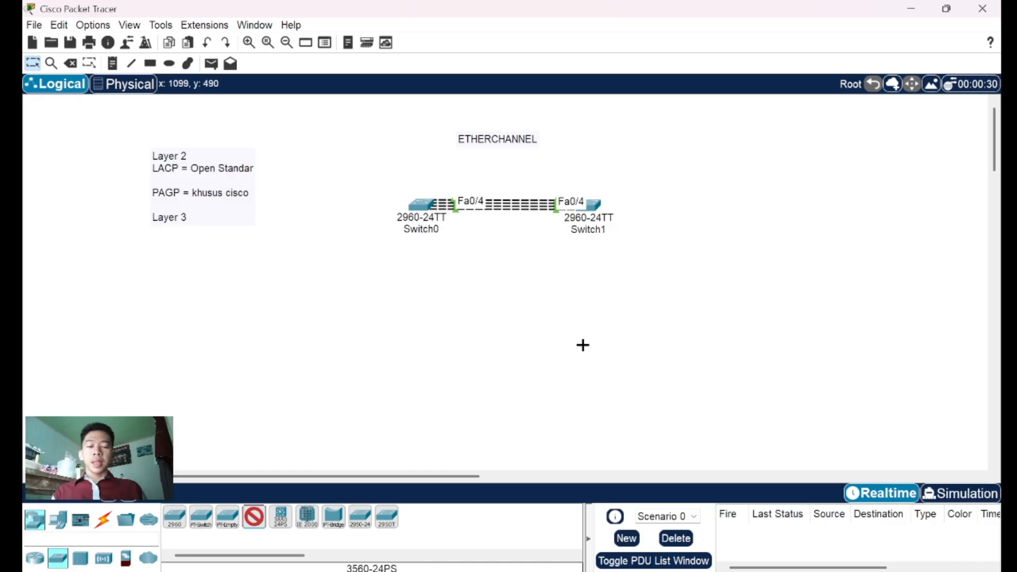
click(589, 352)
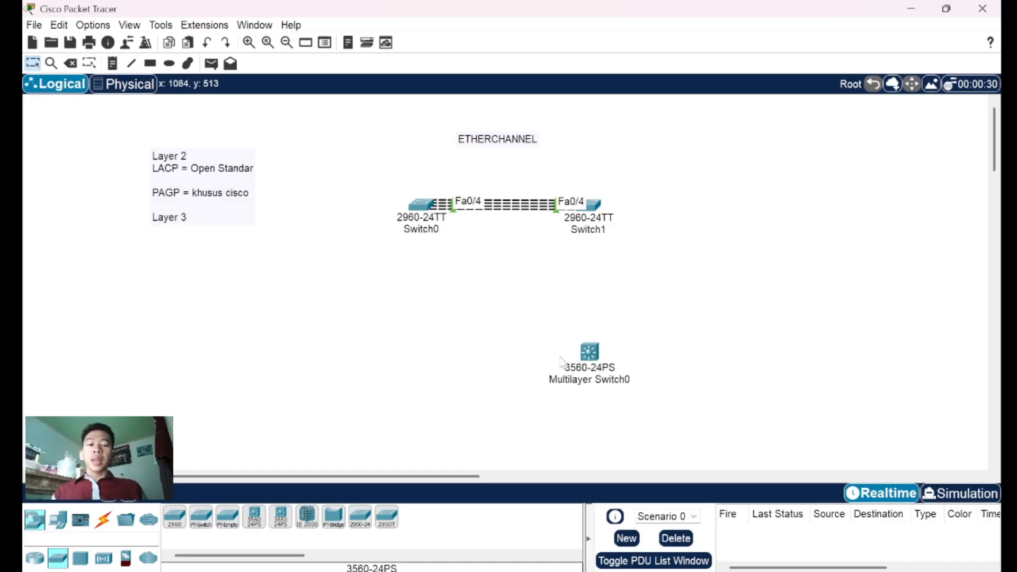
Link Switch1 to Multilayer Switch0 with three automatically chosen cables, and move the multilayer switch level with Switch1, on its right side
click(104, 518)
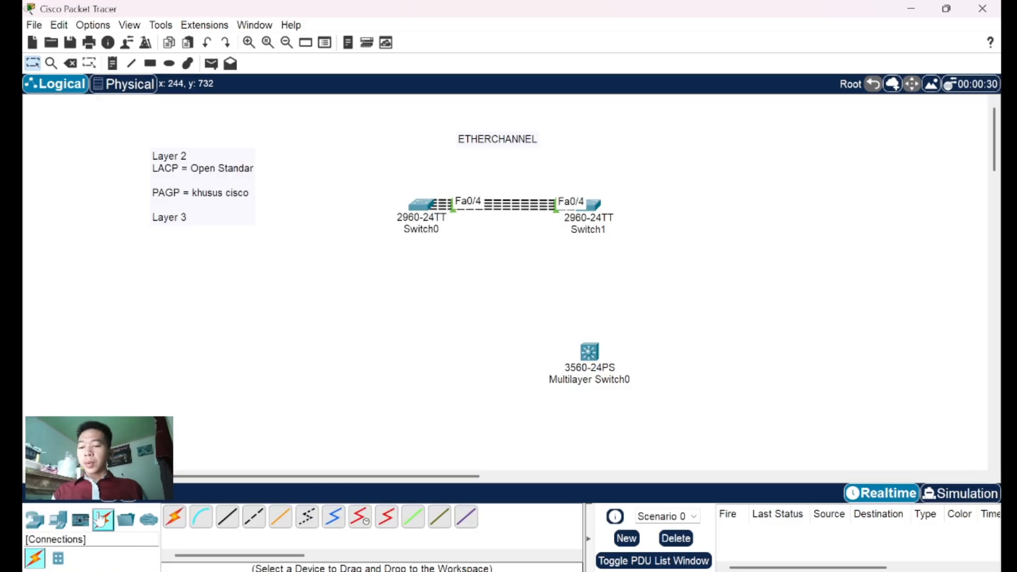
click(174, 519)
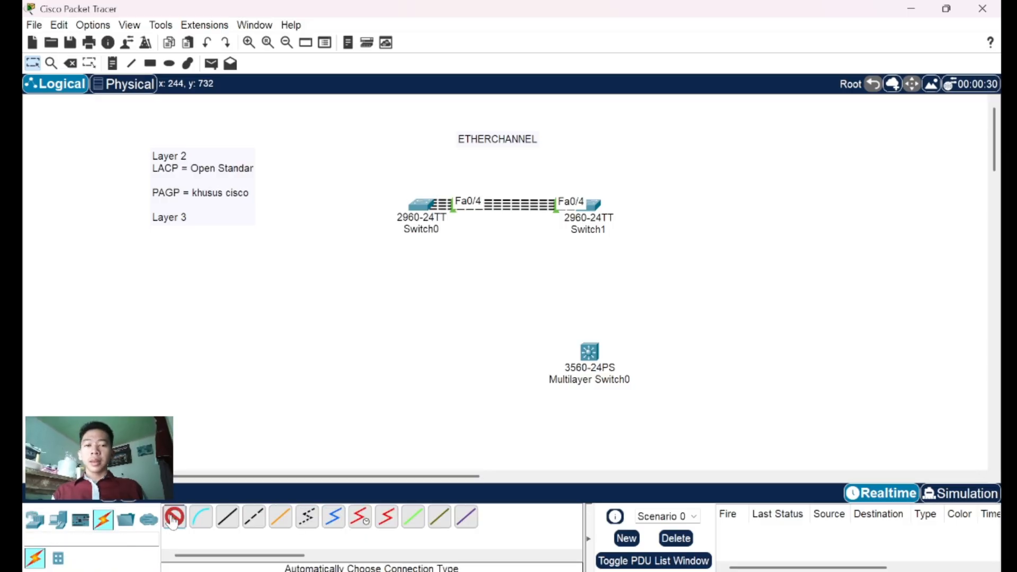
click(587, 209)
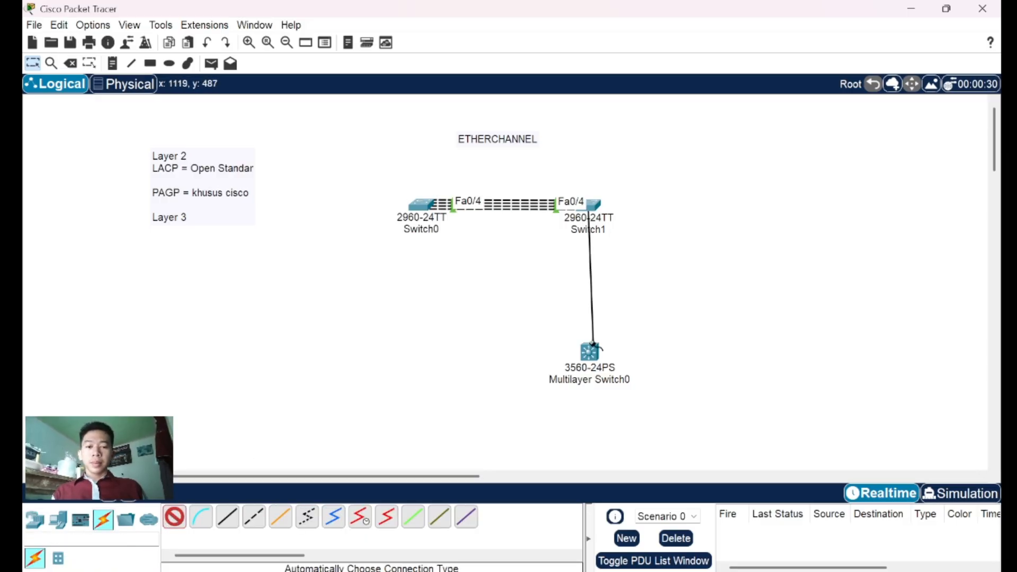
click(590, 351)
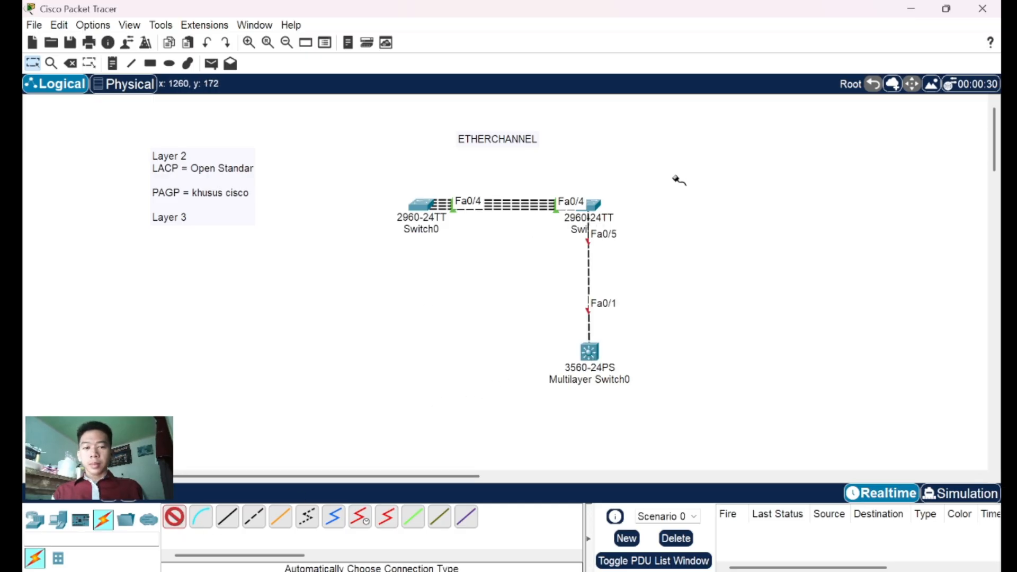
click(592, 208)
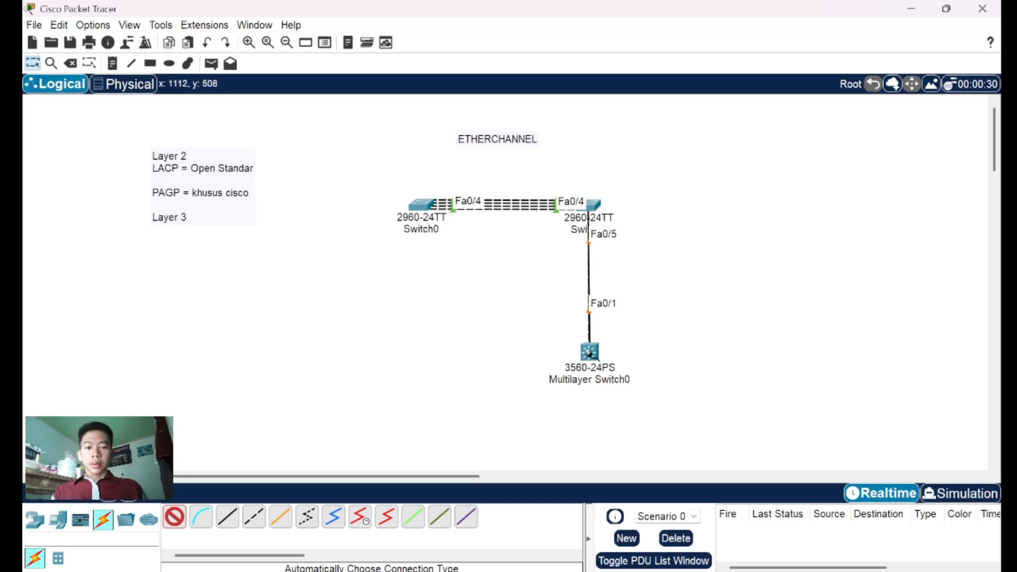
click(603, 346)
click(592, 206)
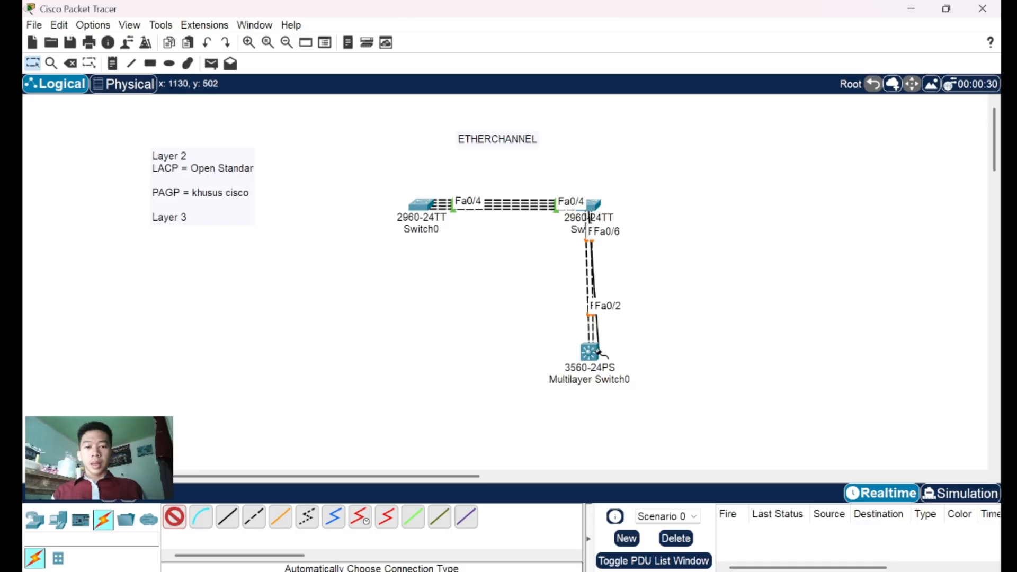
click(593, 350)
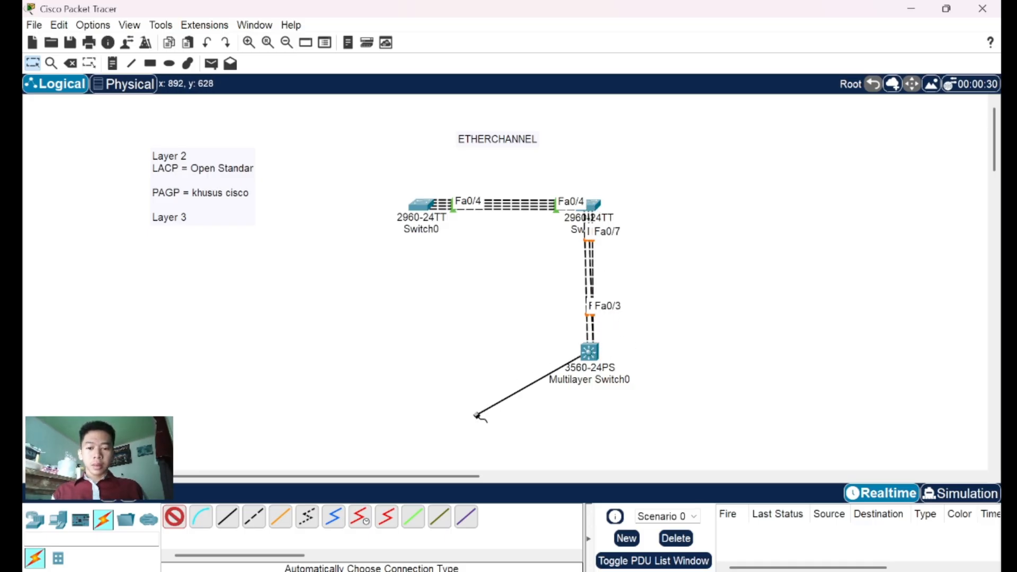
click(177, 519)
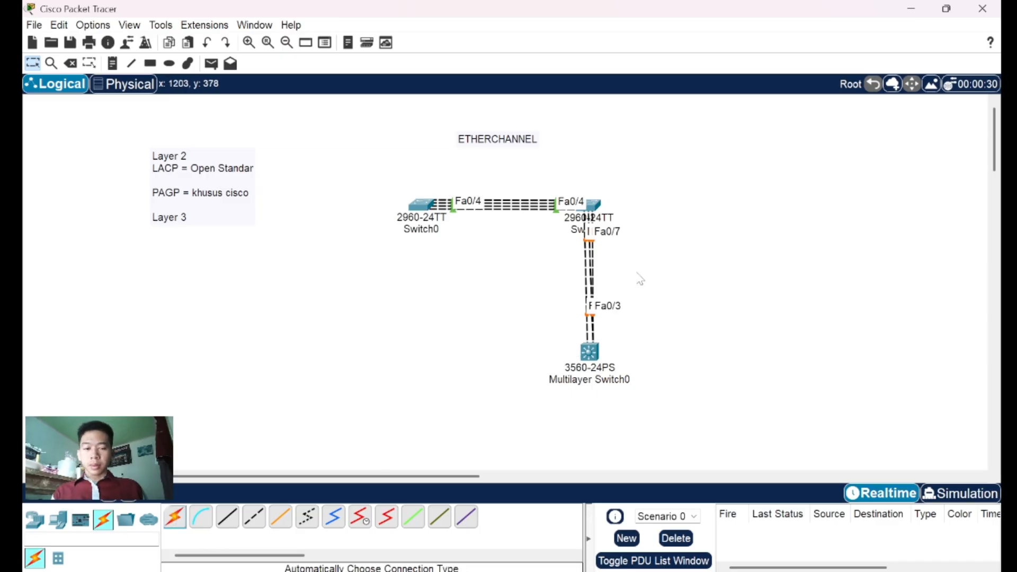
drag(591, 363, 777, 220)
click(739, 285)
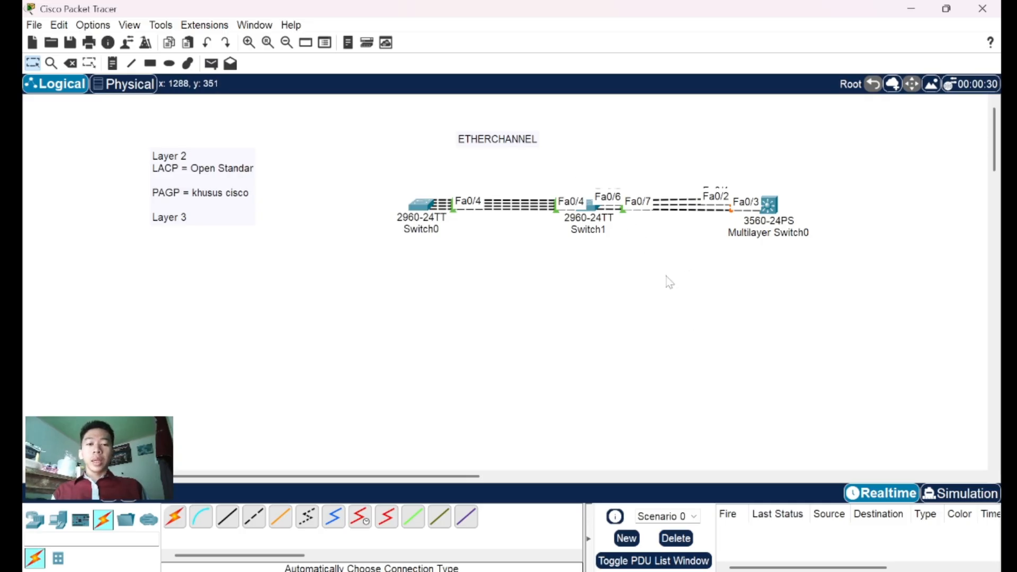
Set Switch1's f0/5-7 interface range to trunk mode with "int r f0/5-7" and "sw m t", and close its window
click(592, 209)
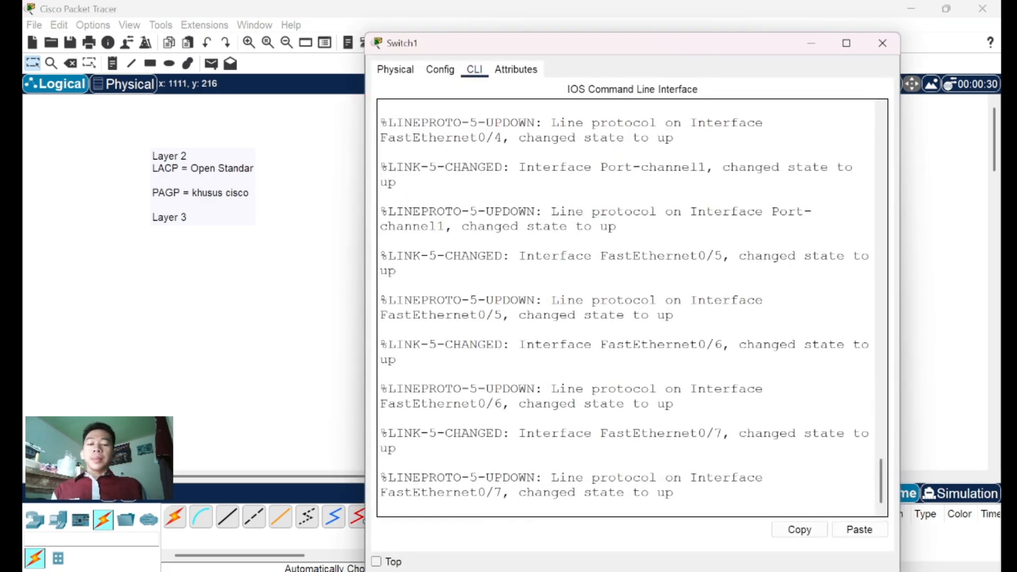
key(Return)
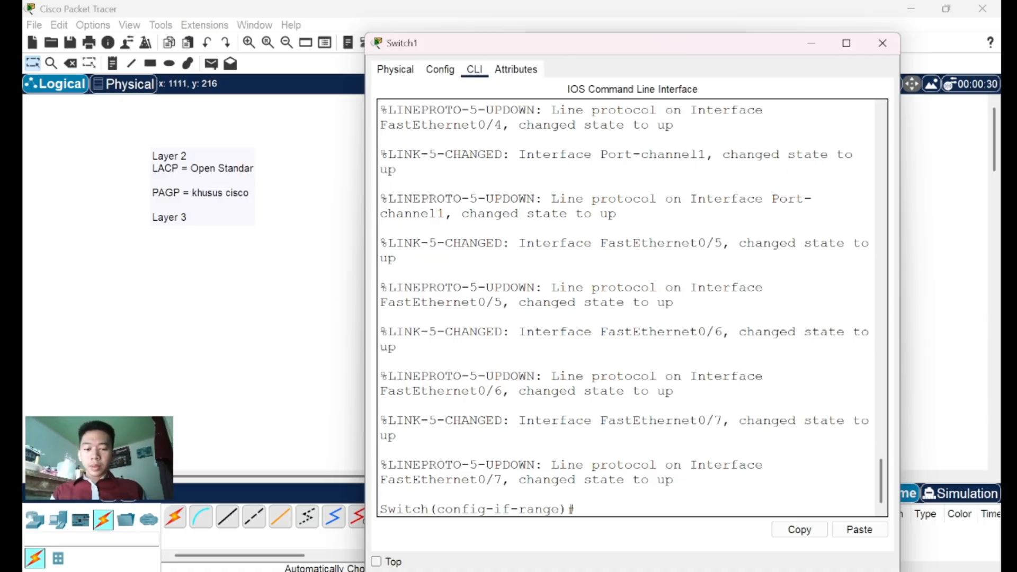
text(exit)
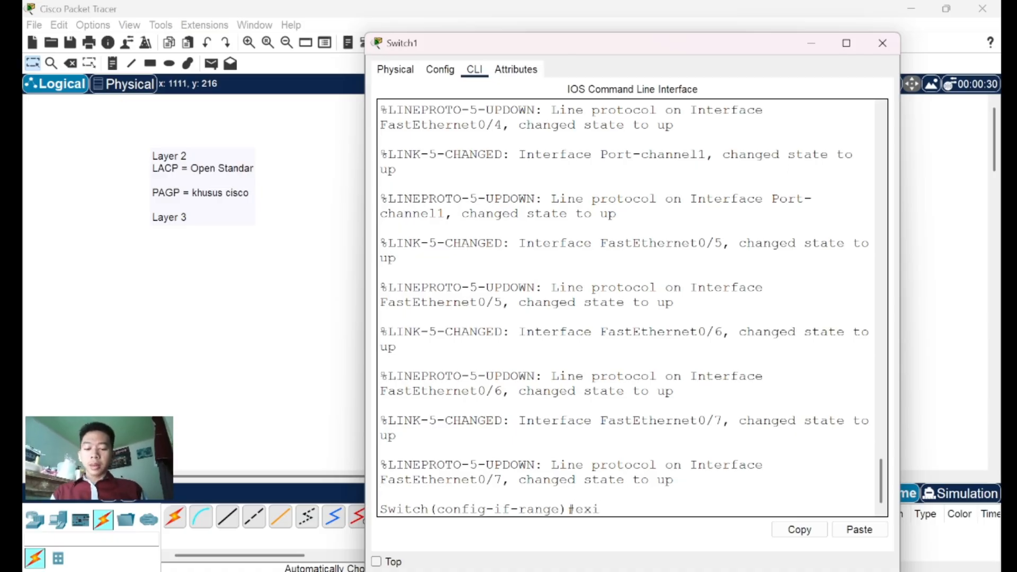
key(Return)
text(int r)
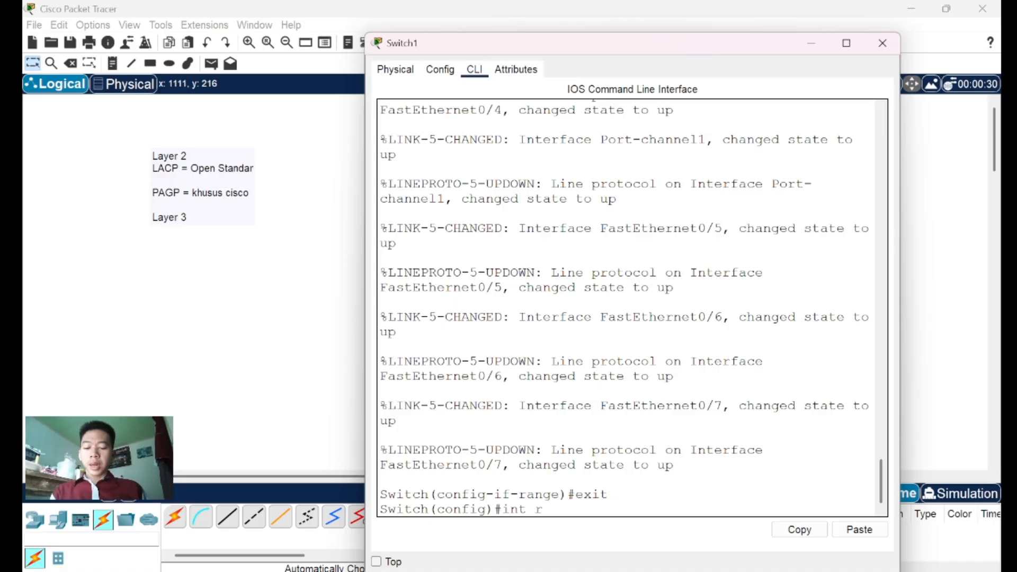
text( f0)
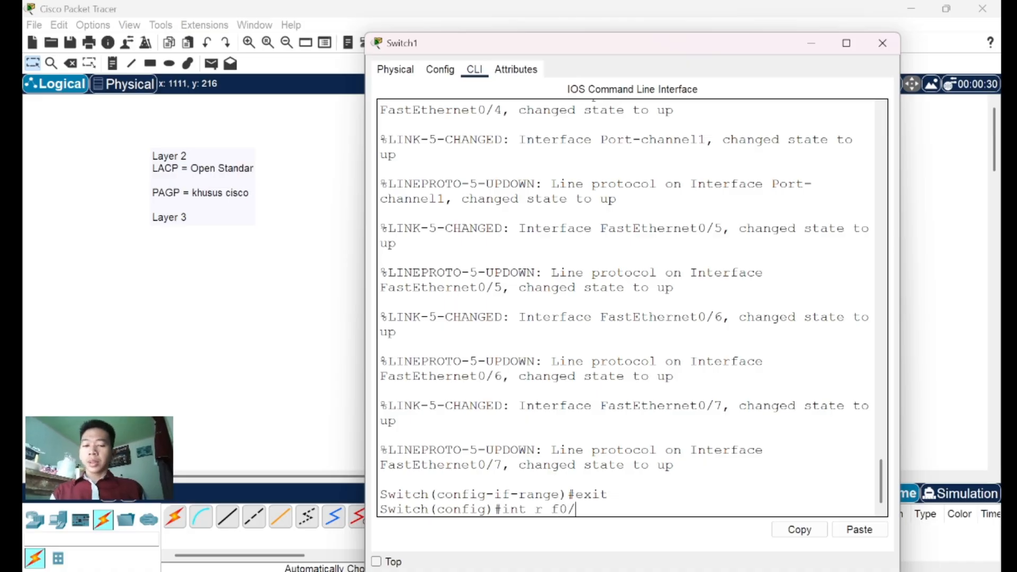
text(/5)
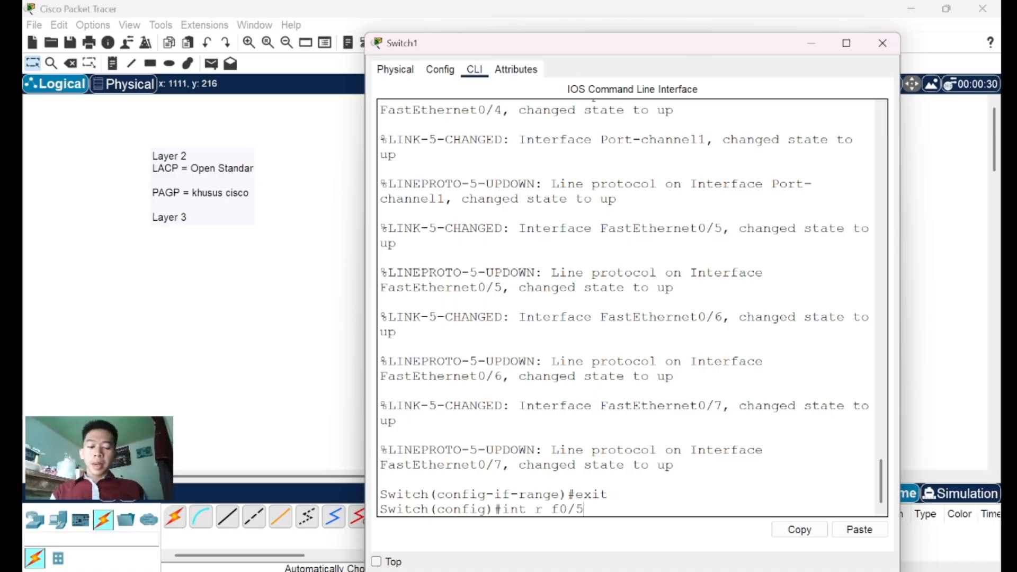
text(-7)
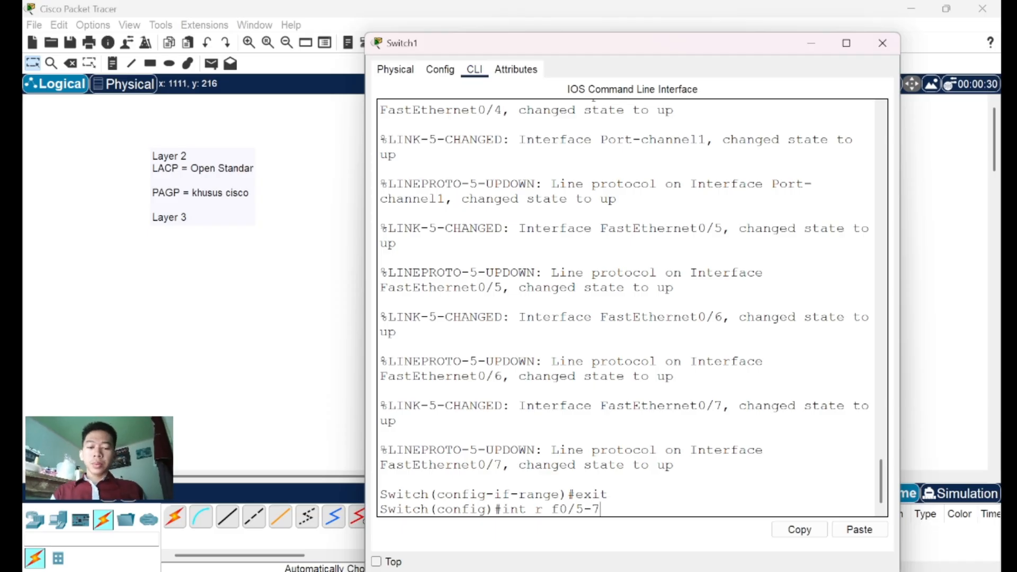
key(Return)
text(sw m t)
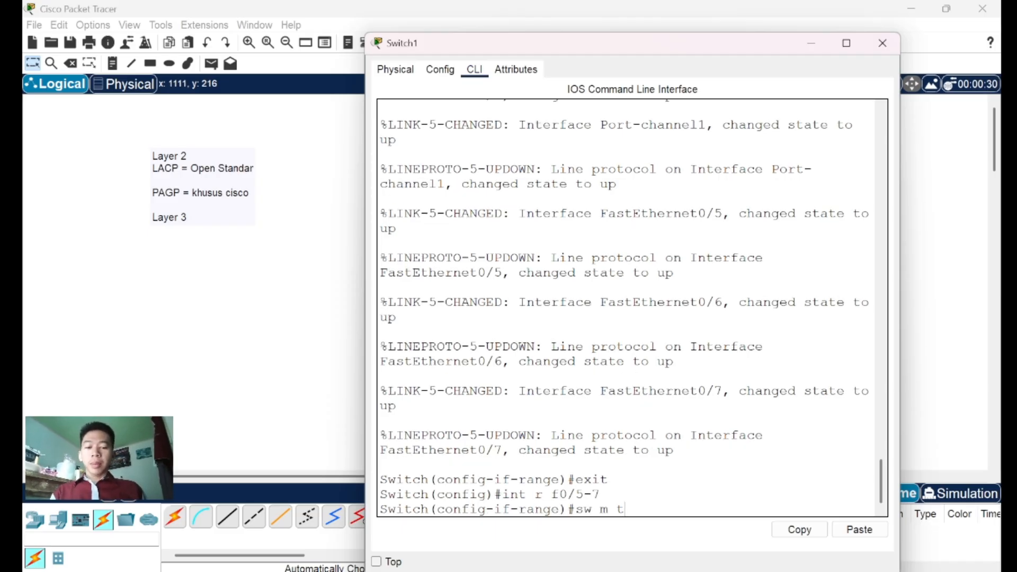
key(Return)
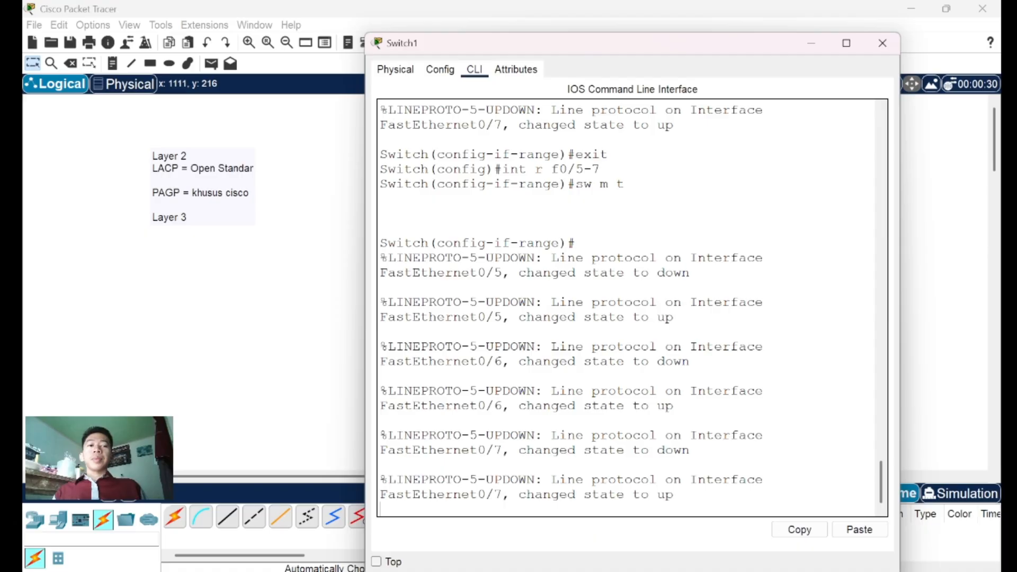
click(883, 44)
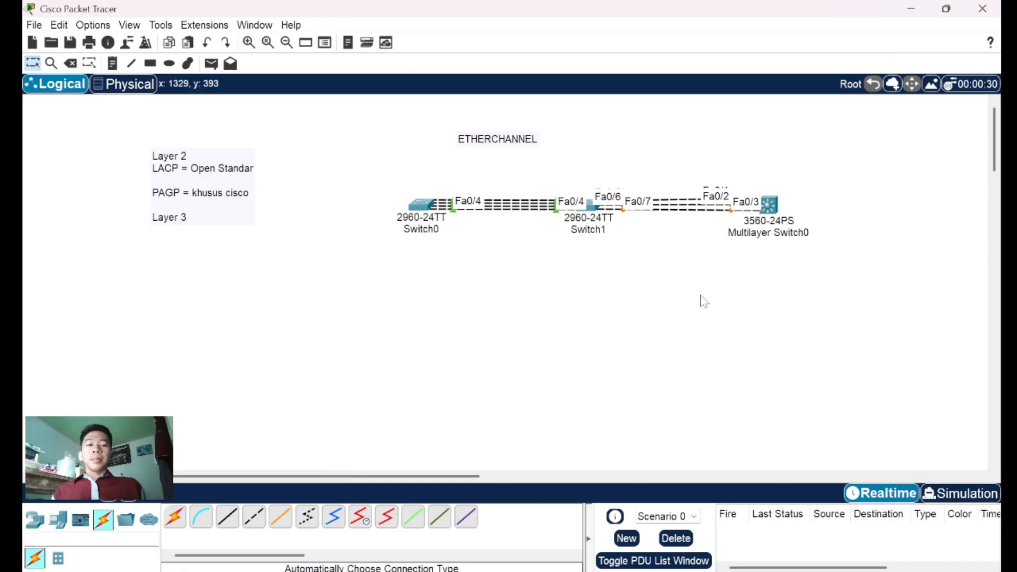
Open Multilayer Switch0's command line and enter global configuration mode with "en" and "conf t"
click(775, 211)
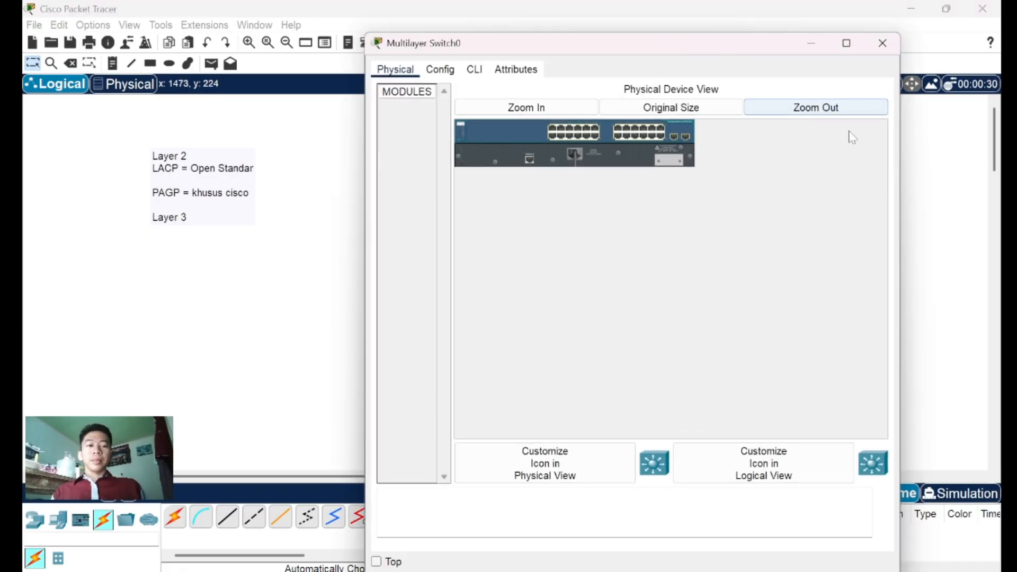
click(882, 45)
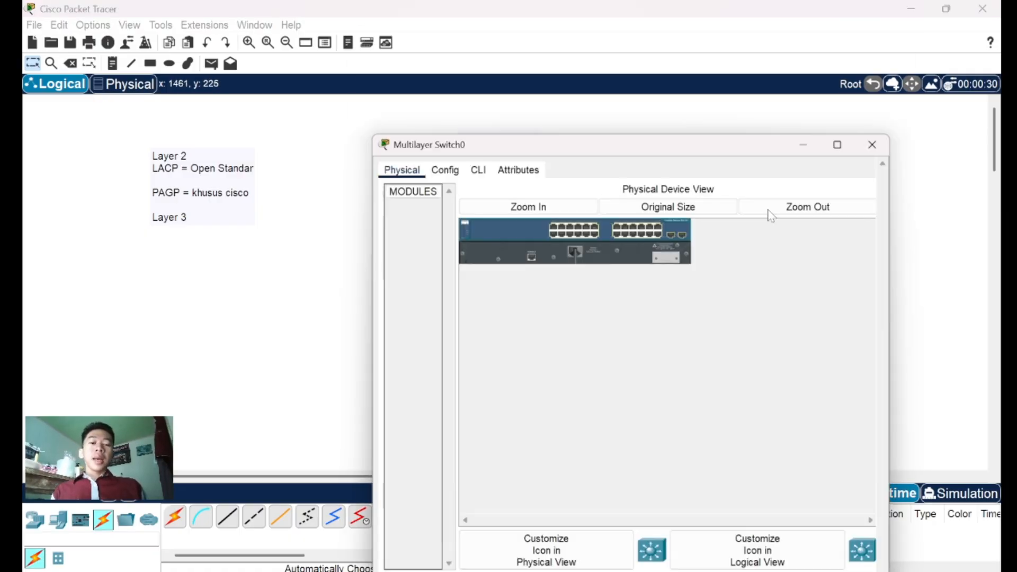
click(771, 213)
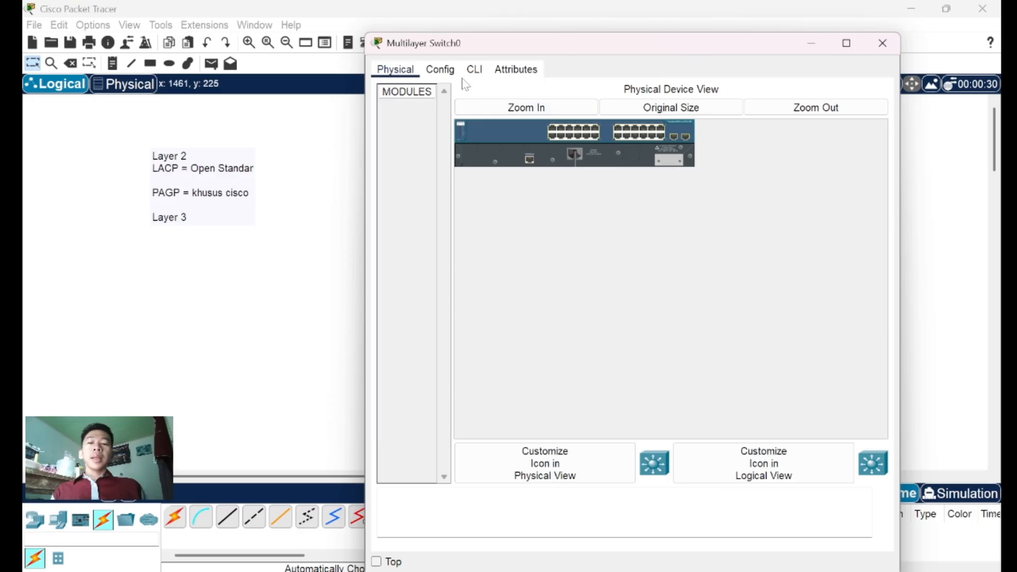
click(475, 72)
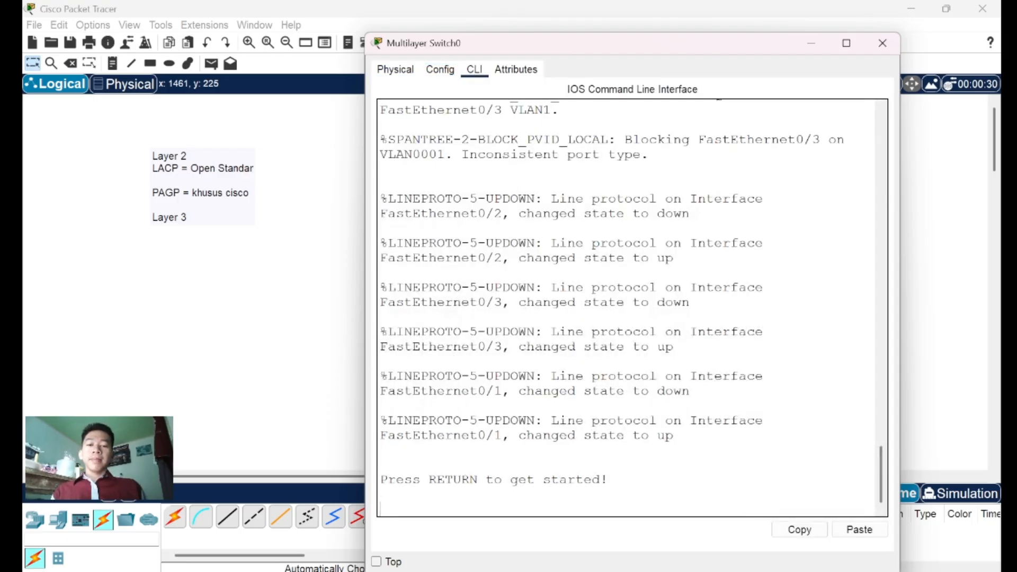
key(Return)
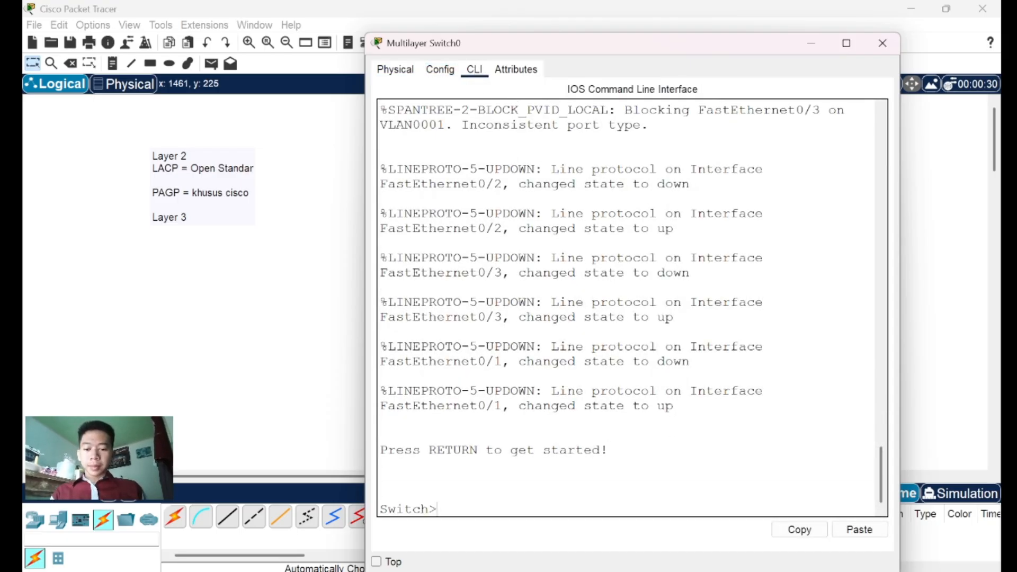
text(en)
key(Return)
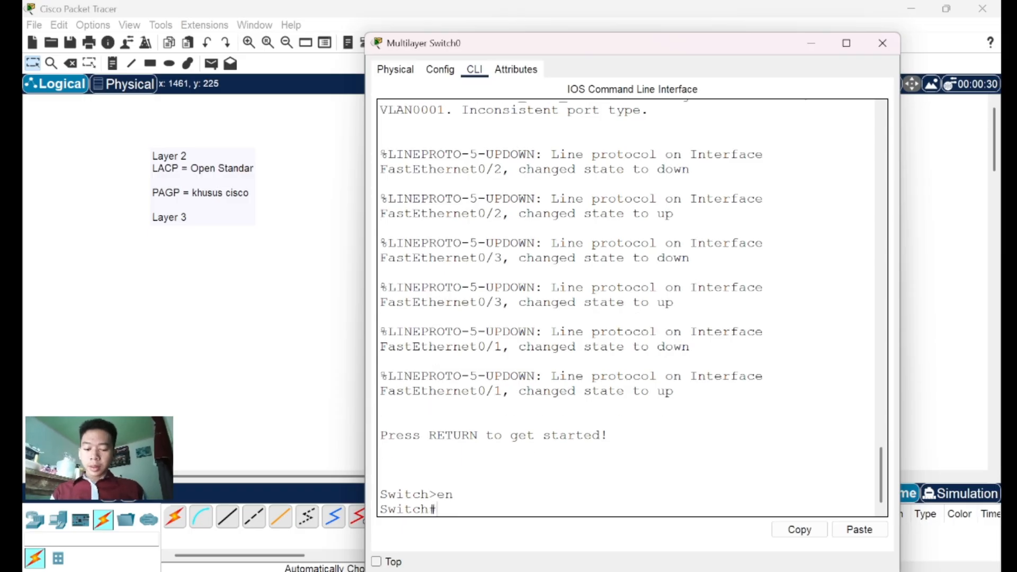
text(s)
key(BackSpace)
text(conf t)
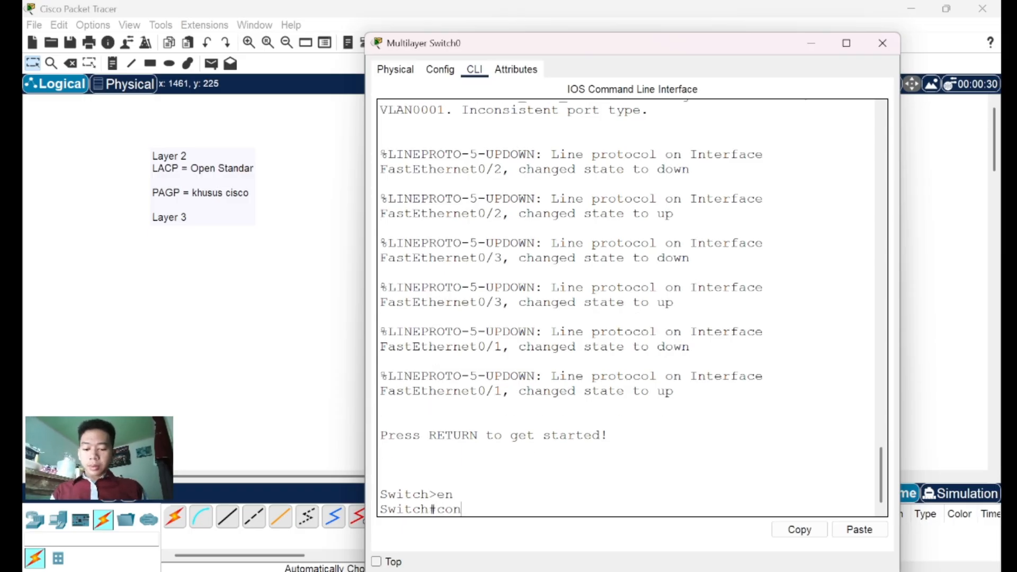
key(Return)
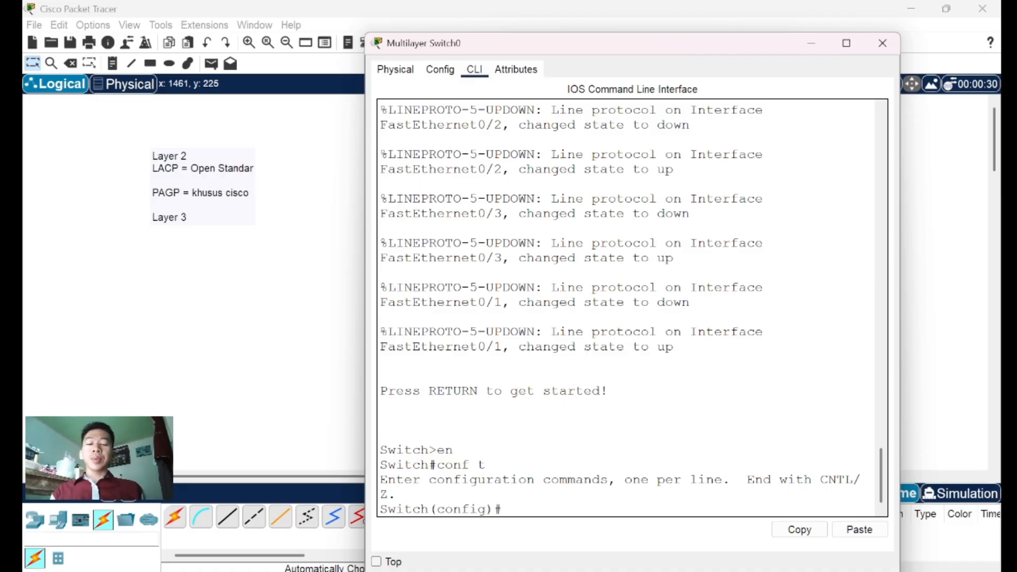
Try to set the trunk encapsulation with "sw t encapsulation dot1q" from Multilayer Switch0's global configuration mode
text(sw)
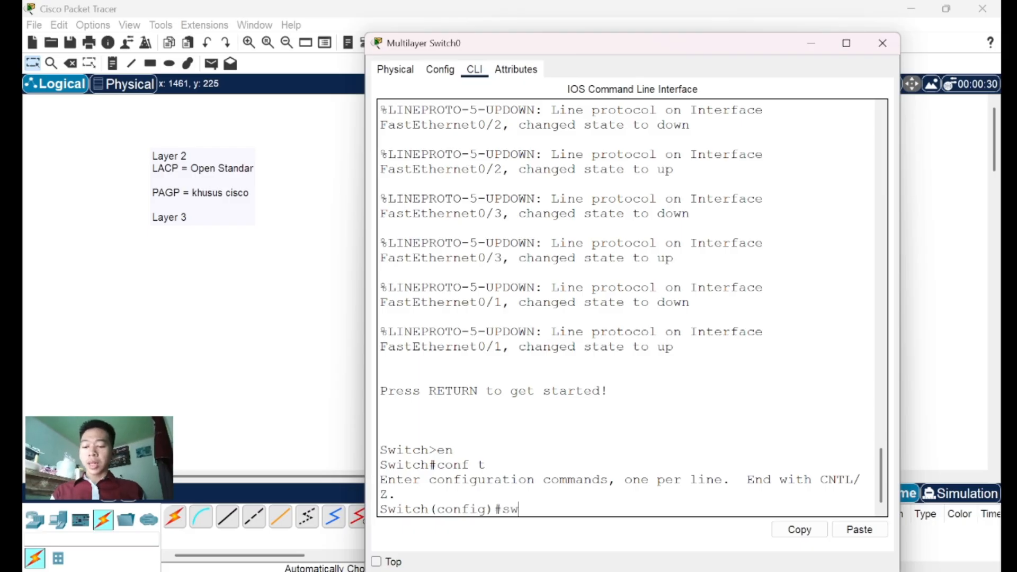
key(Tab)
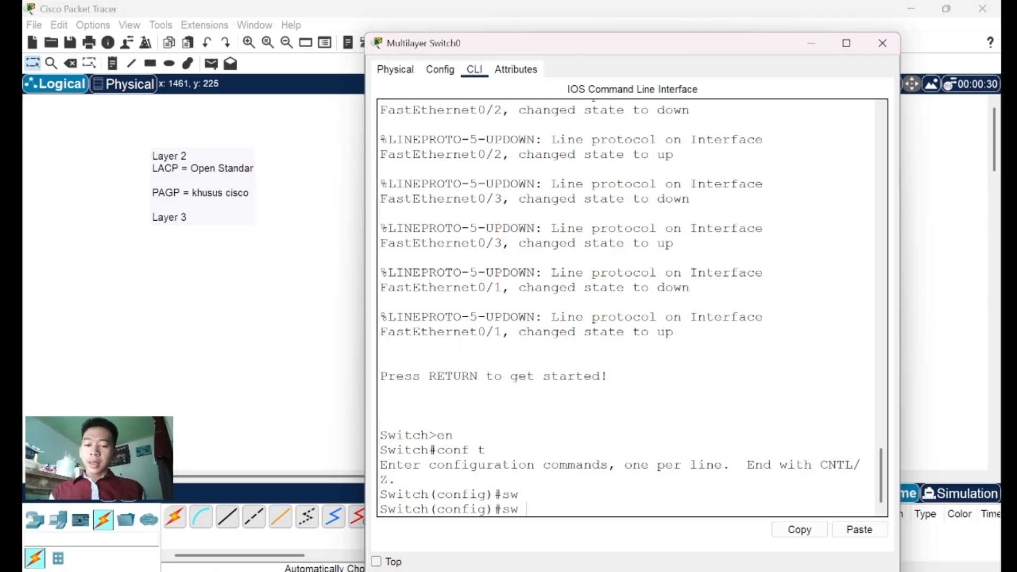
text(t)
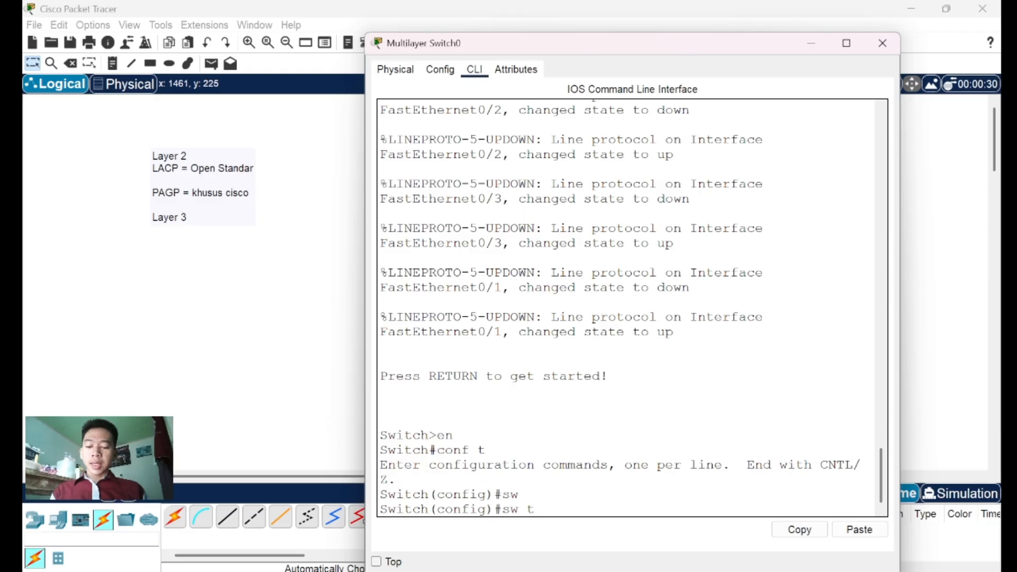
text( ec)
text(n)
key(Tab)
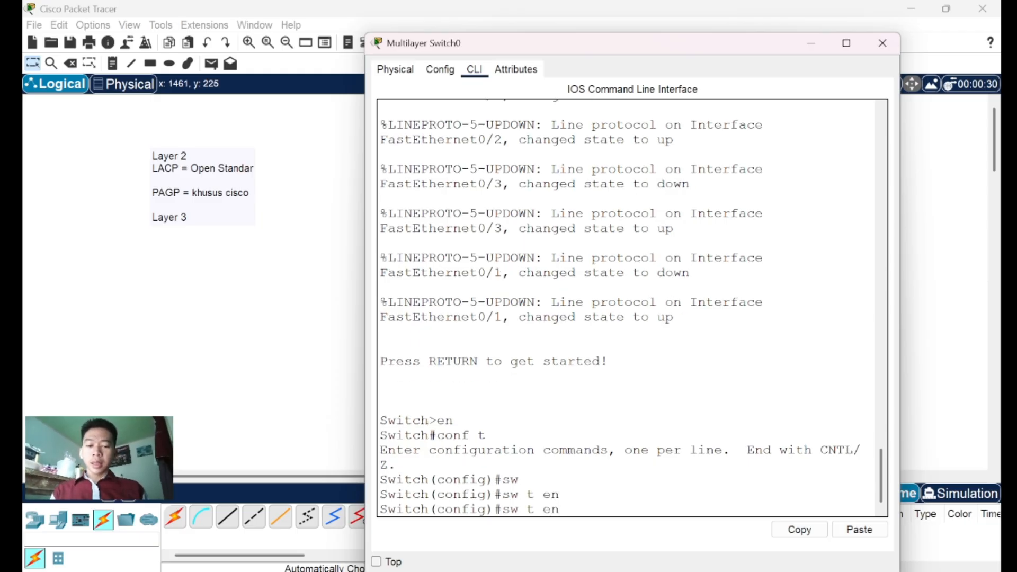
text(capsulation)
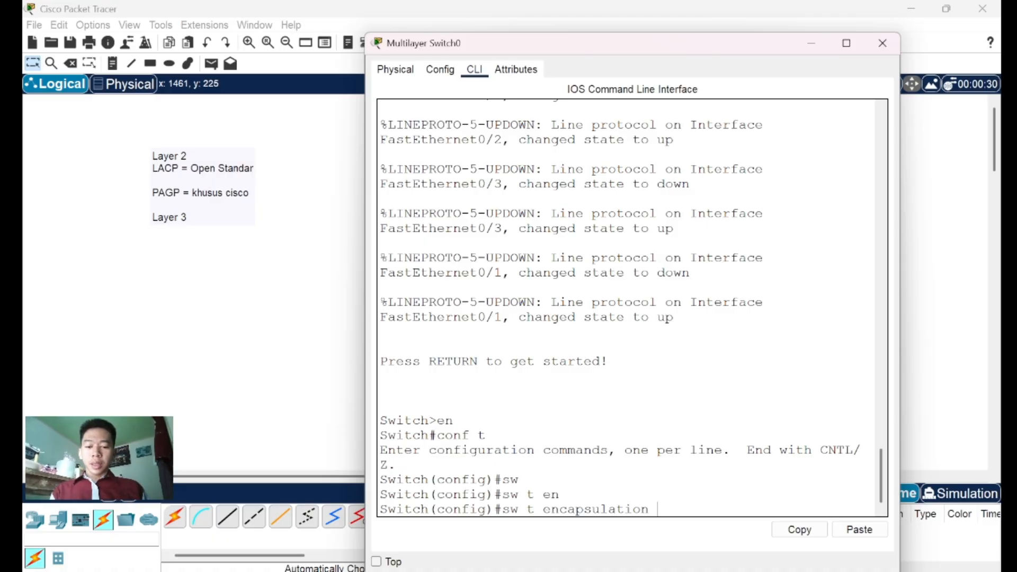
text( do)
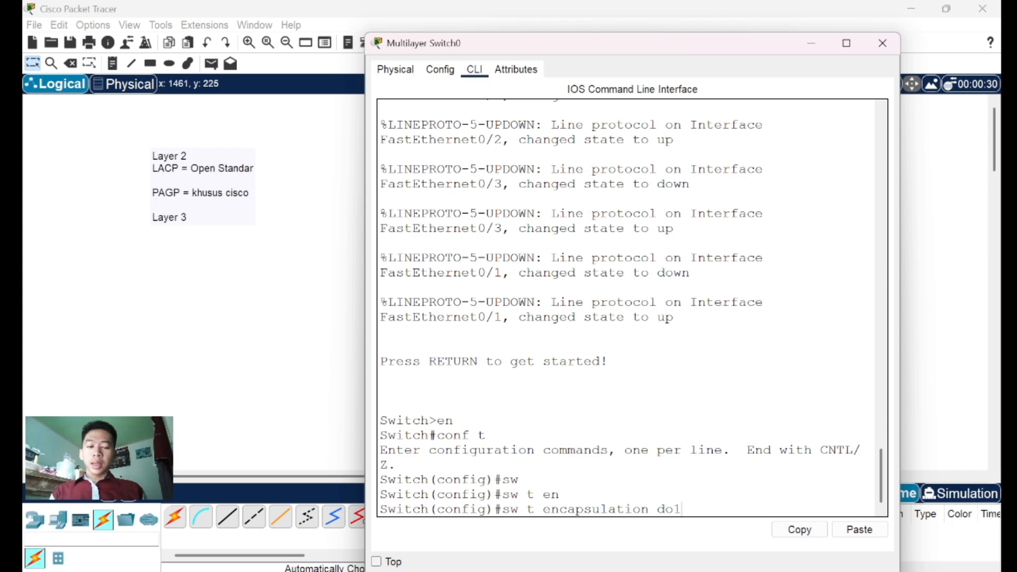
text(t1q)
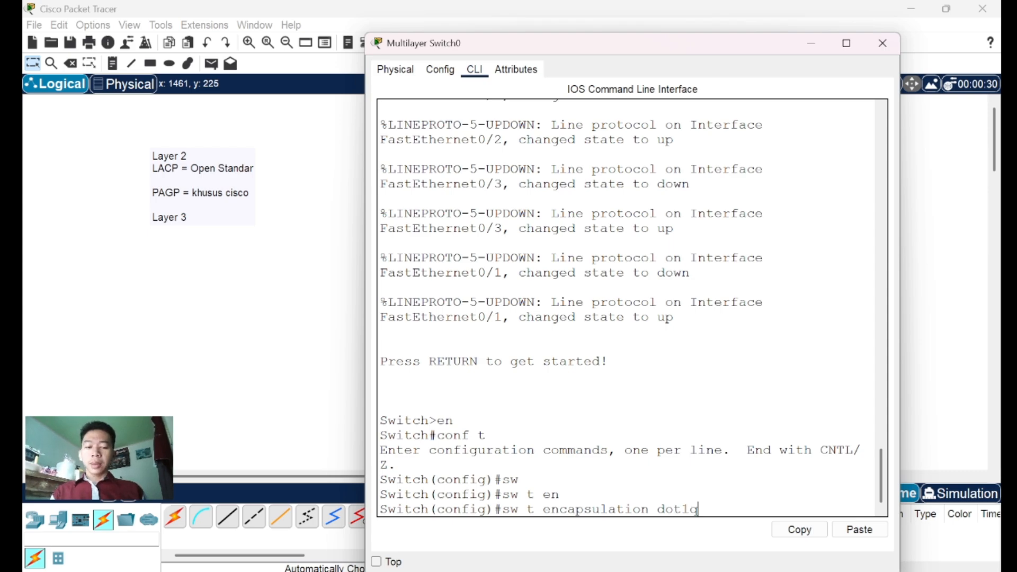
key(Return)
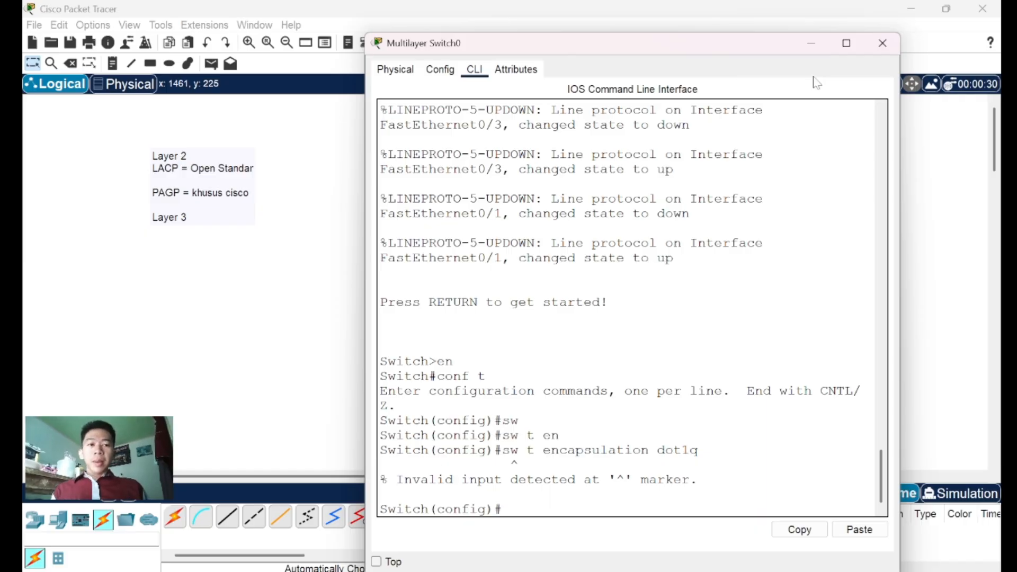
Enter interface range configuration for f0/1-3 on Multilayer Switch0 with "int r f0/1-3"
drag(738, 50, 664, 47)
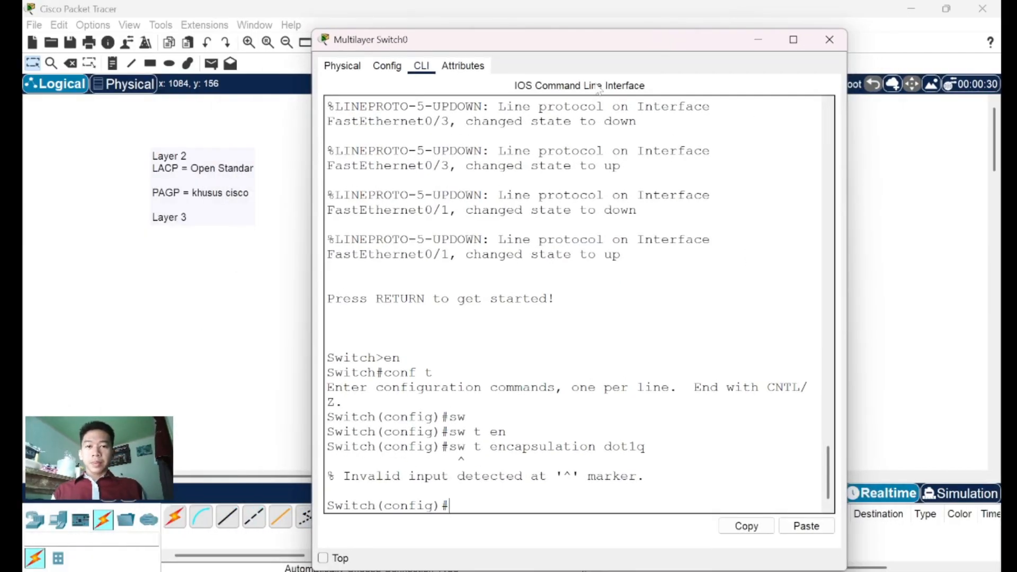
drag(586, 51, 594, 41)
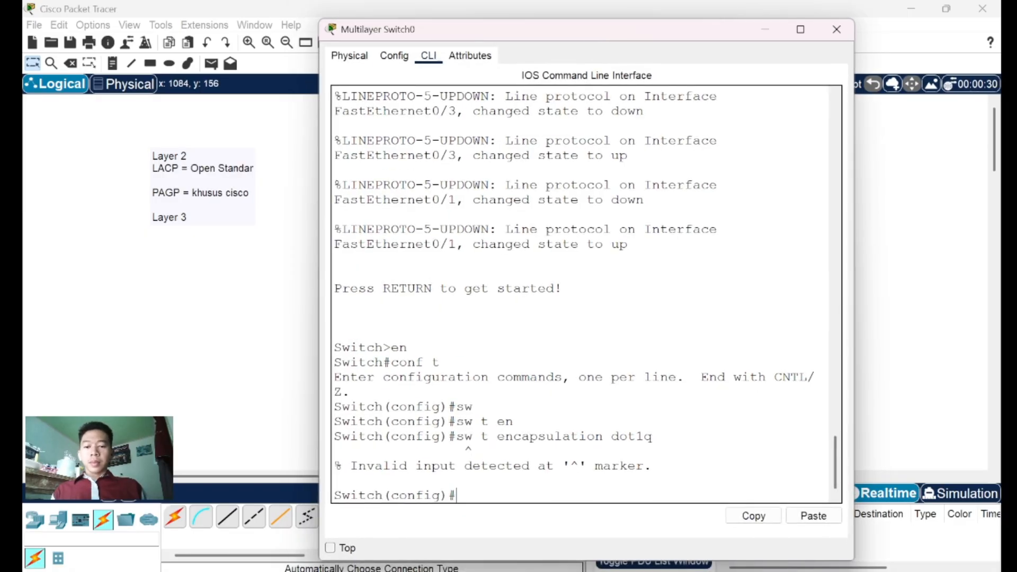
text(in)
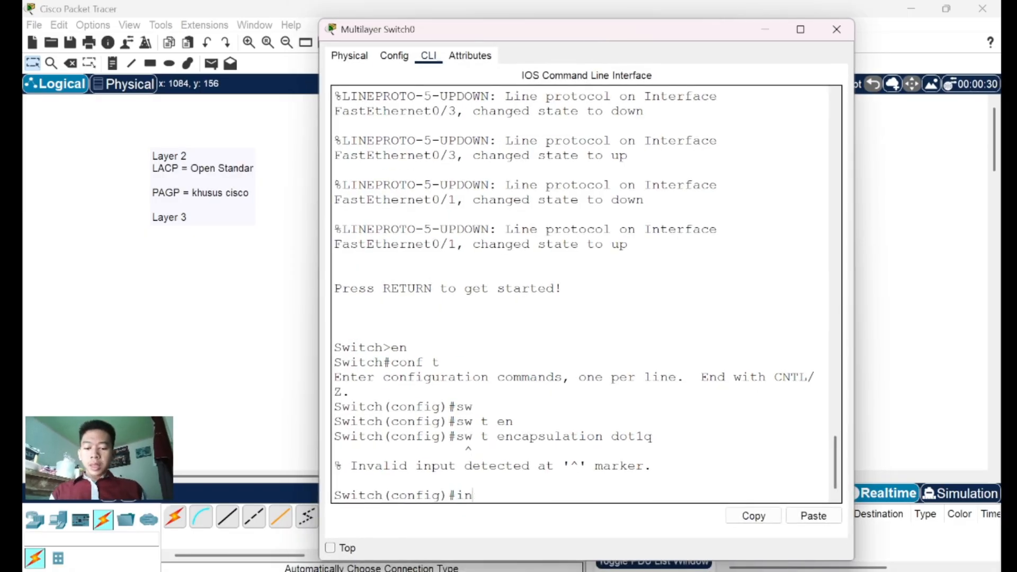
text(t r f)
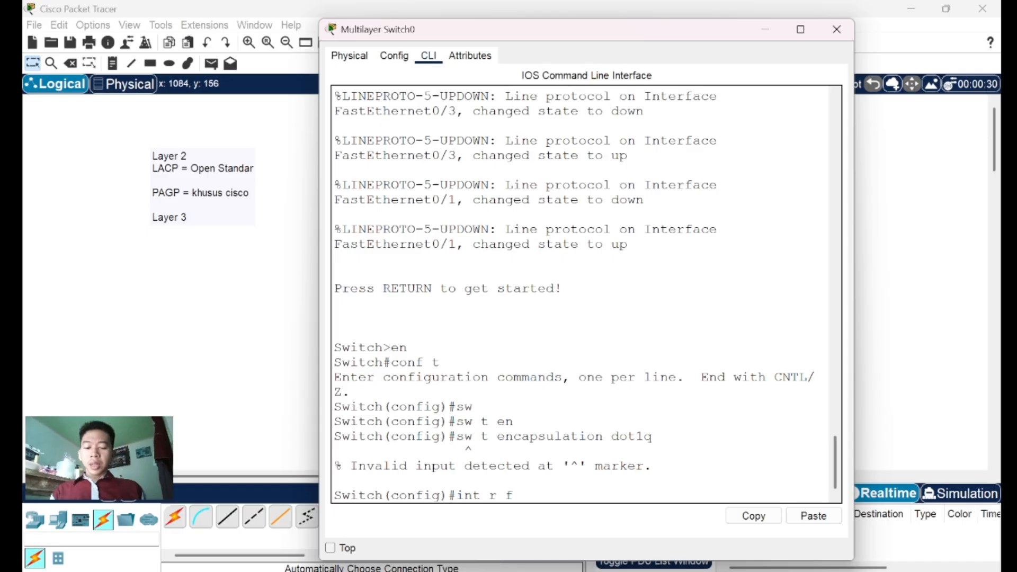
text(0/1-)
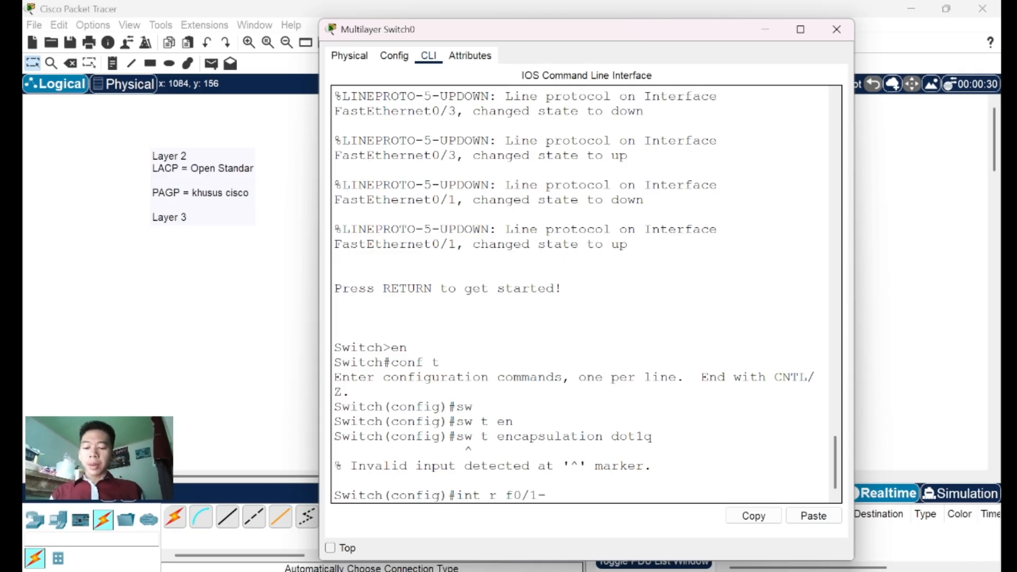
text(3)
key(Return)
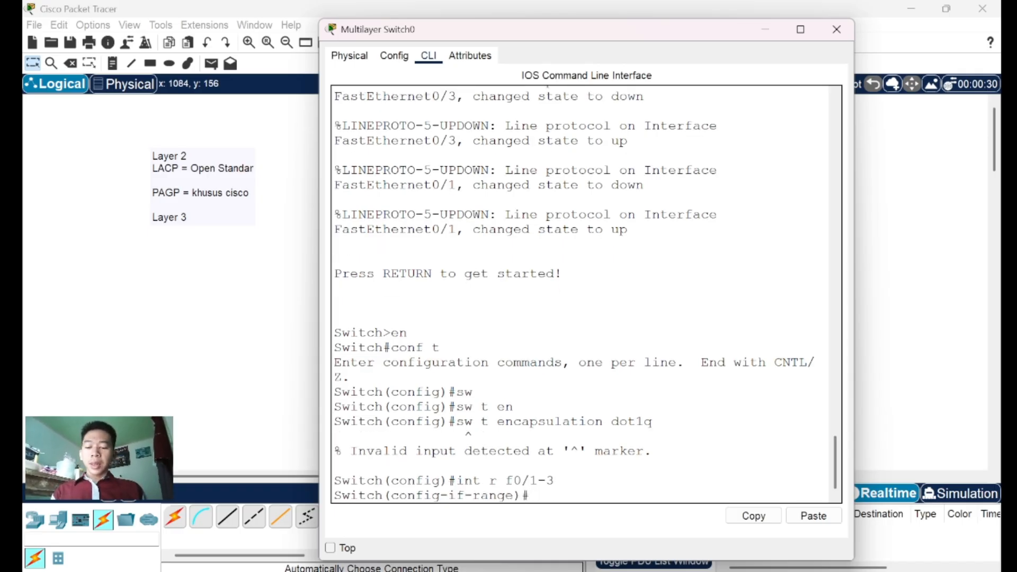
Set the trunk encapsulation of the f0/1-3 range to 802.1Q with "sw t encapsulation dot1q"
text(sw)
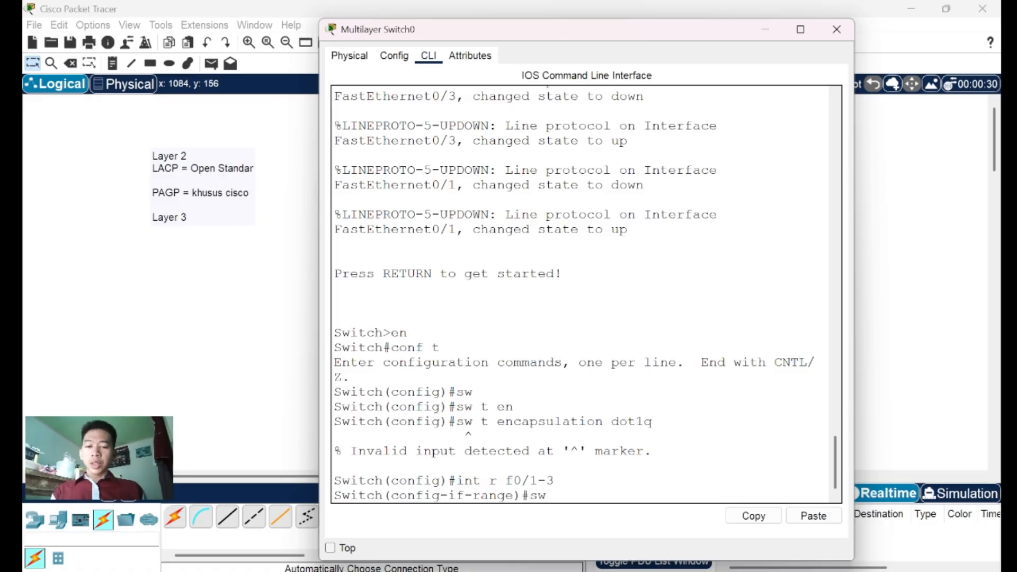
text( t enc)
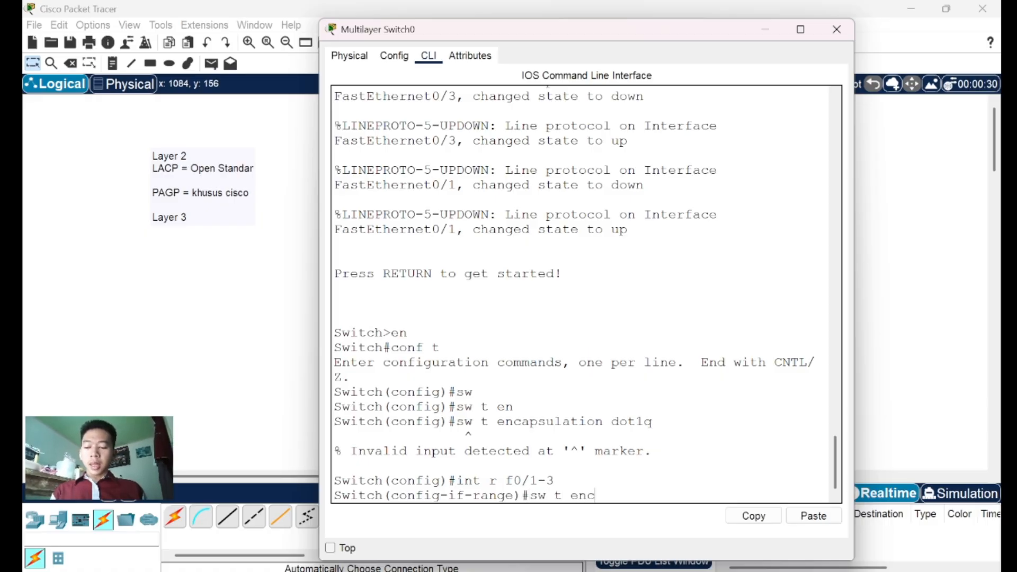
key(Tab)
text(d)
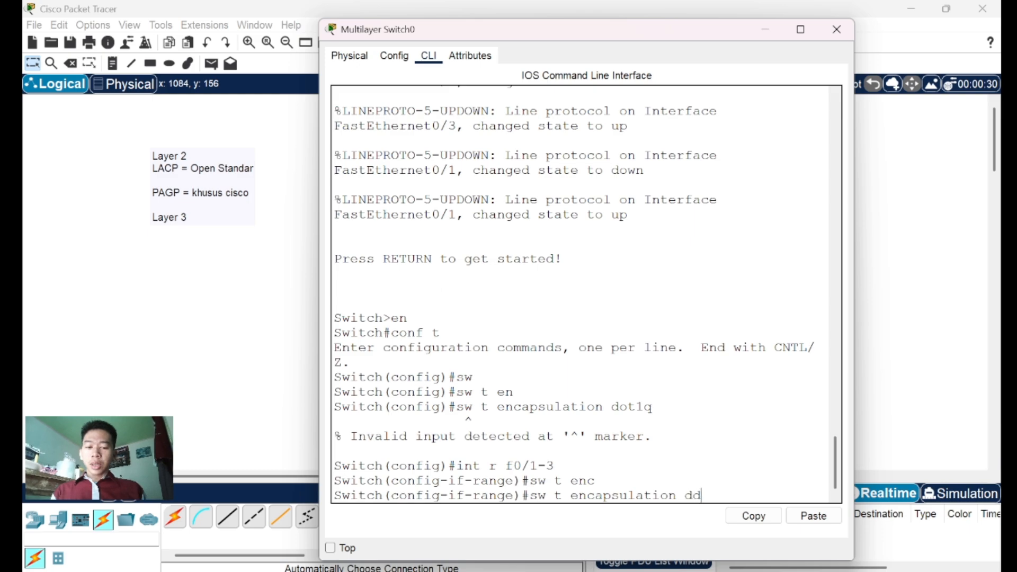
text(oo)
key(BackSpace)
key(BackSpace)
text(ot)
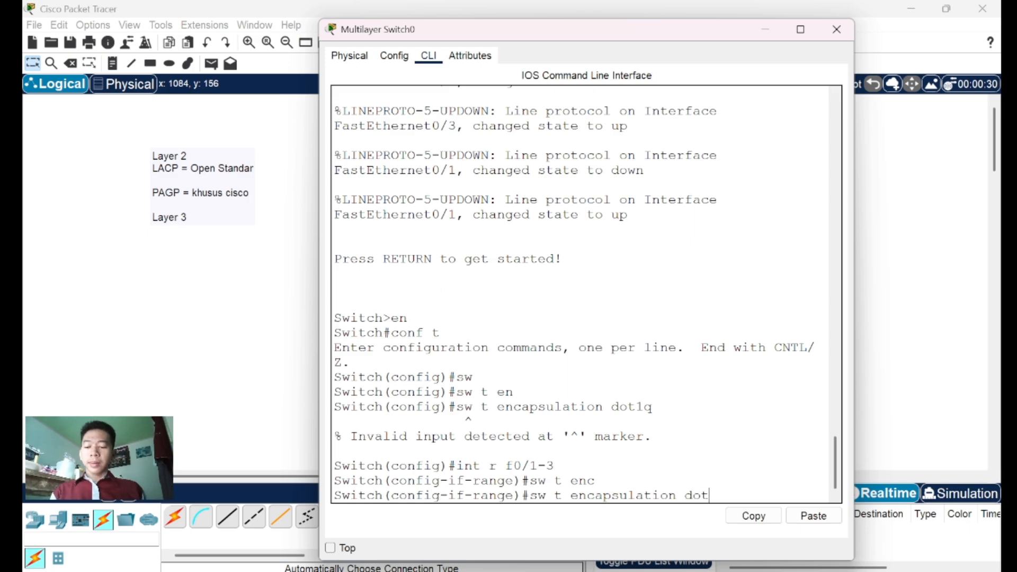
key(Tab)
key(Return)
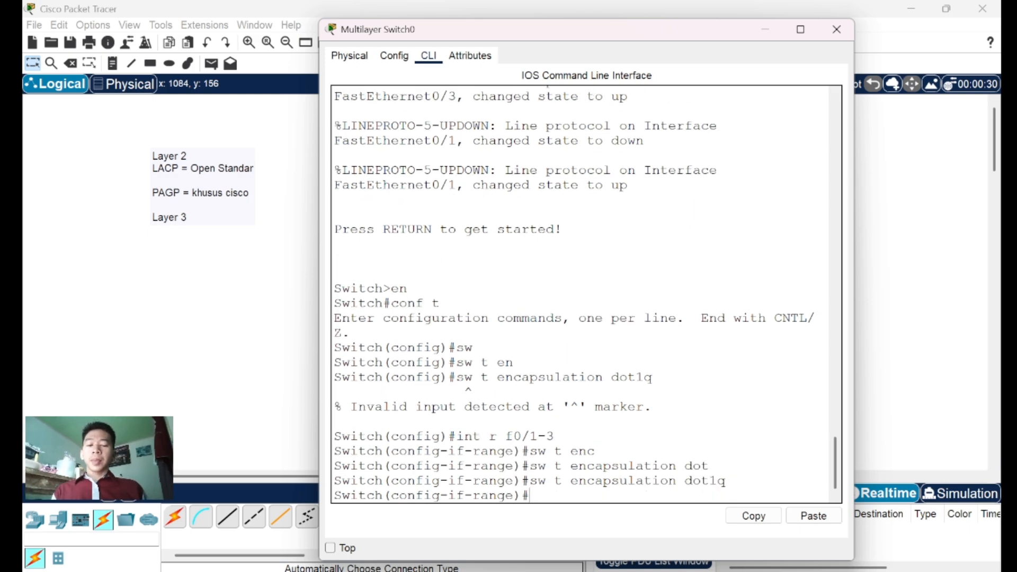
Put Multilayer Switch0's f0/1-3 range into trunk mode with "sw m t"
text(sw)
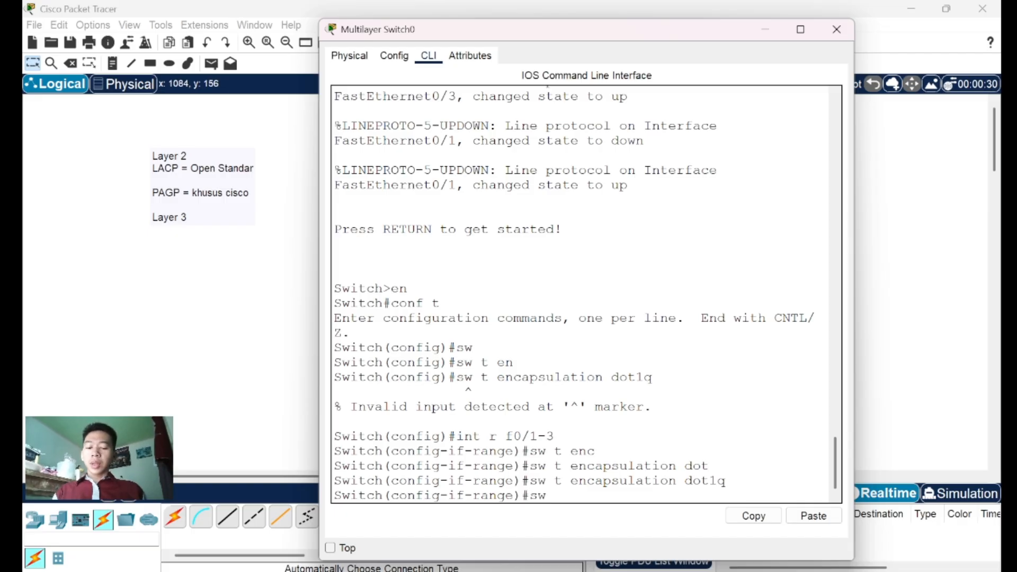
text( m t)
key(Return)
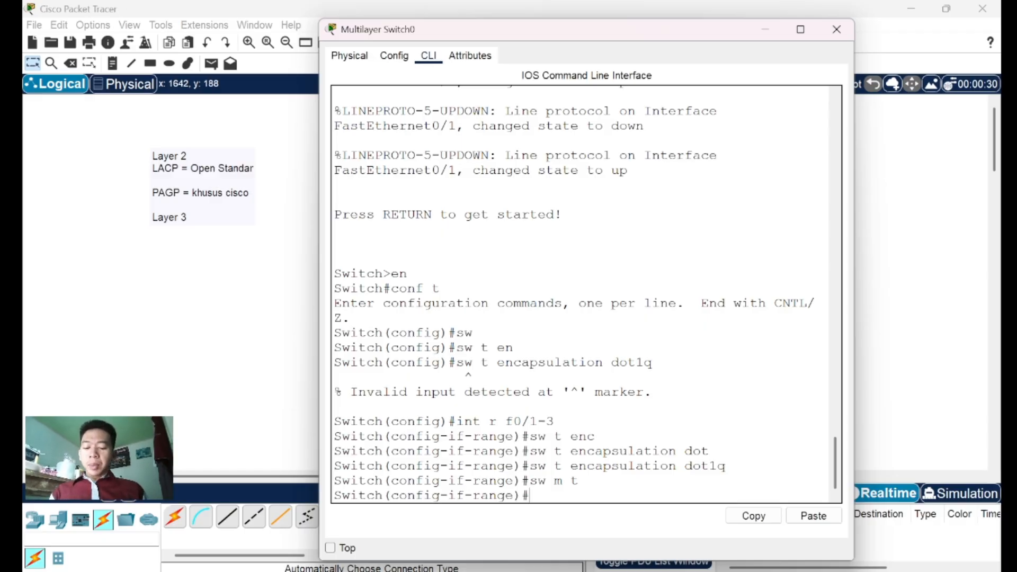
Enter "channel-group 2 mode ?" for the f0/1-3 range to list the available EtherChannel modes
text(c)
text(hann)
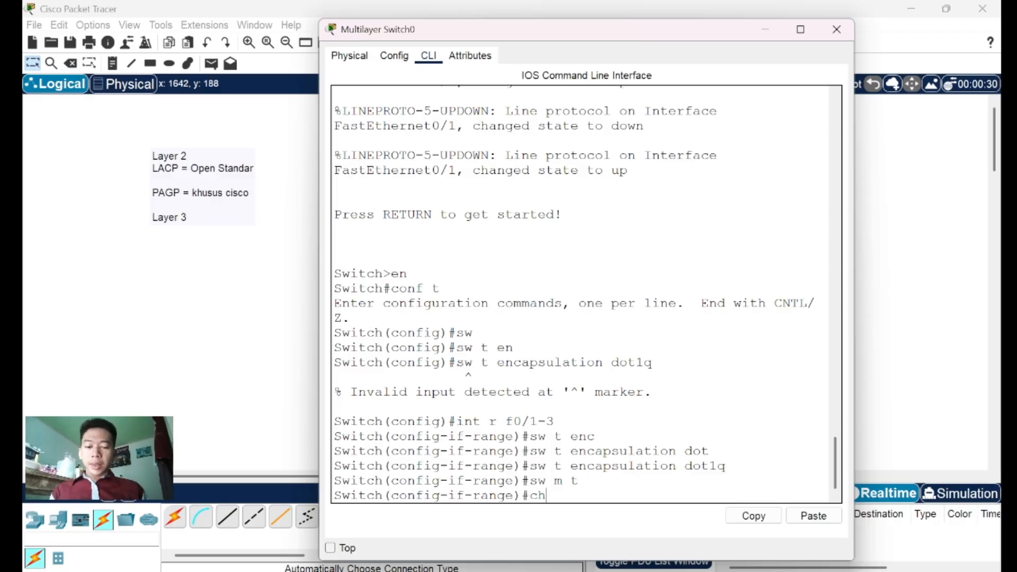
key(BackSpace)
key(BackSpace)
text(nn)
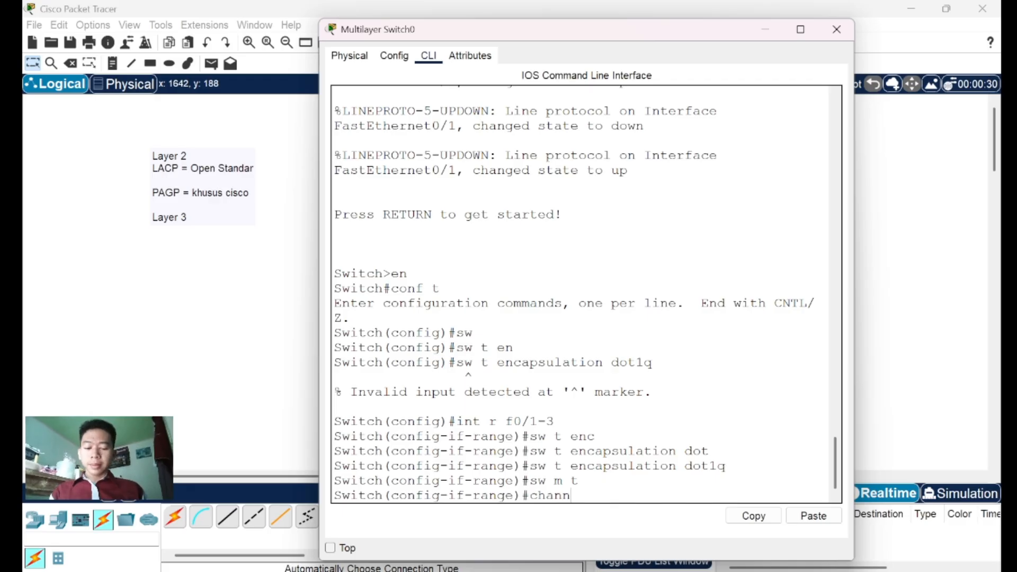
text(el-)
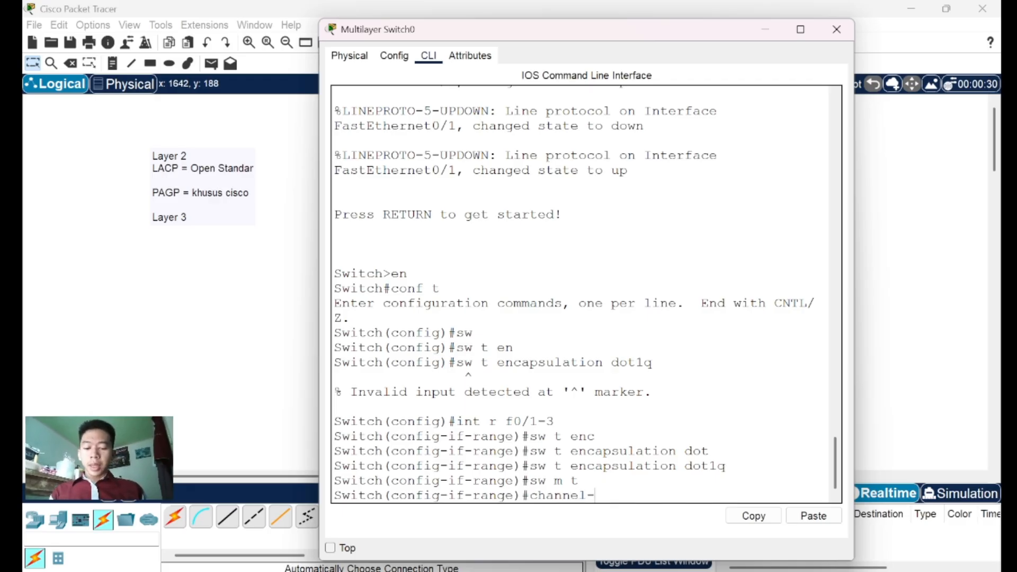
text(group)
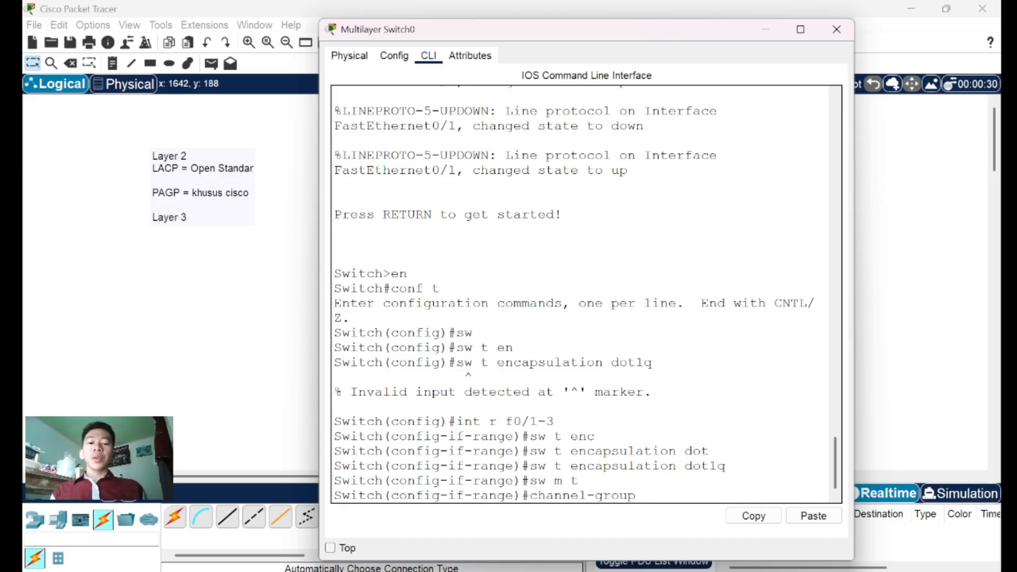
text(2 )
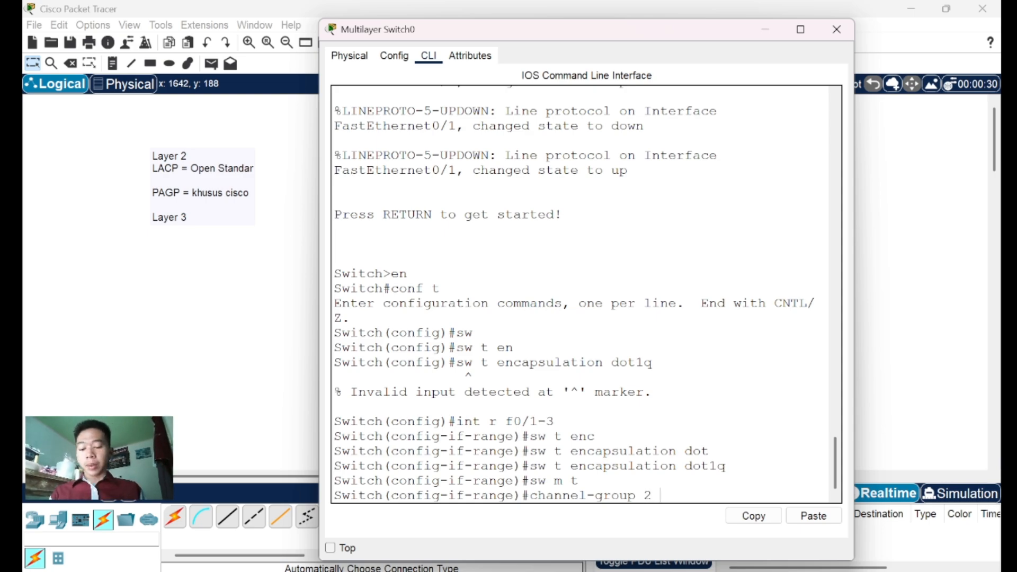
text(mode )
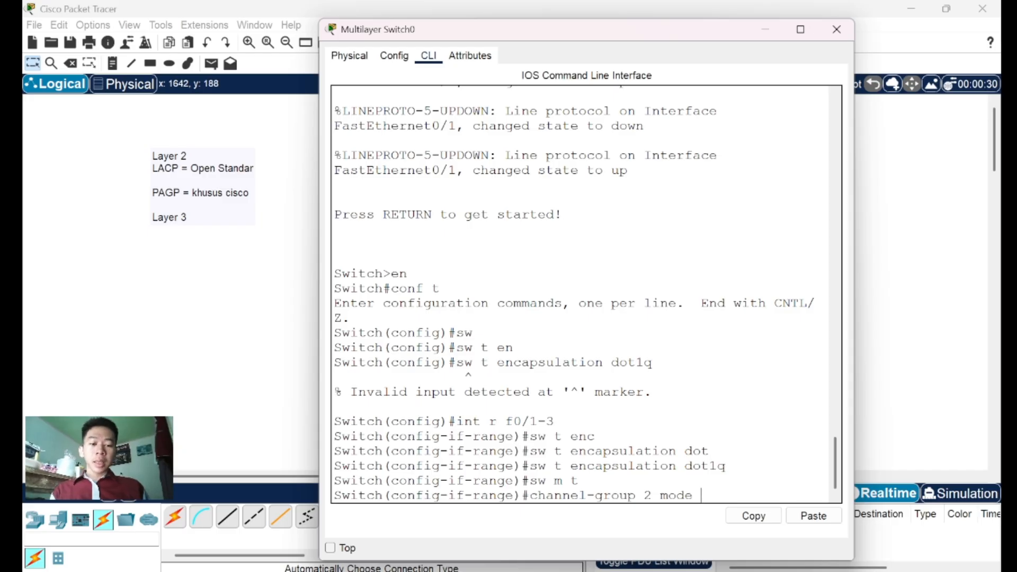
text(?)
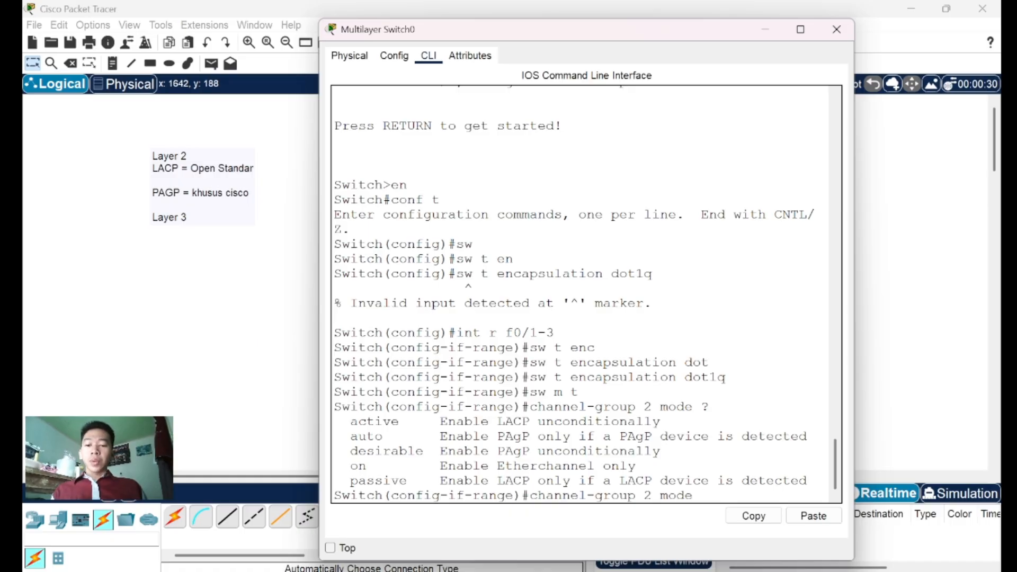
Examine the PAgP modes auto and desirable in the listed channel-group options, highlighting each one
drag(351, 437, 416, 452)
click(415, 452)
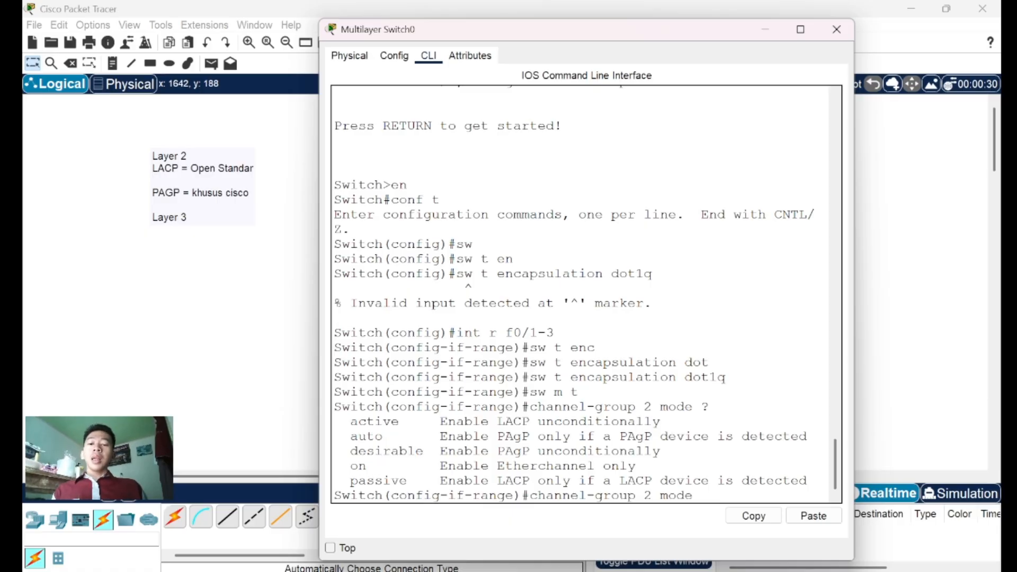
drag(351, 437, 399, 437)
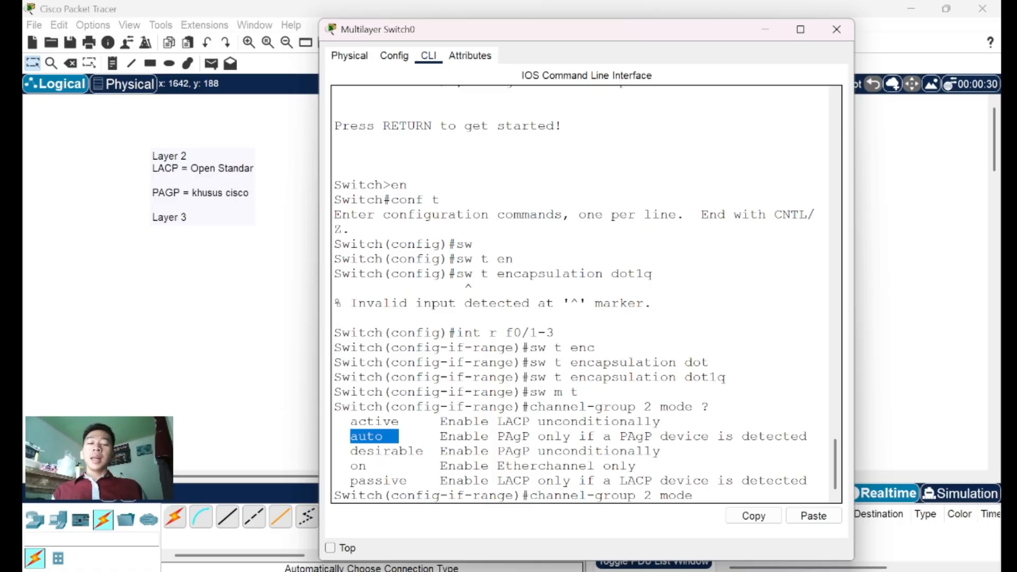
click(407, 436)
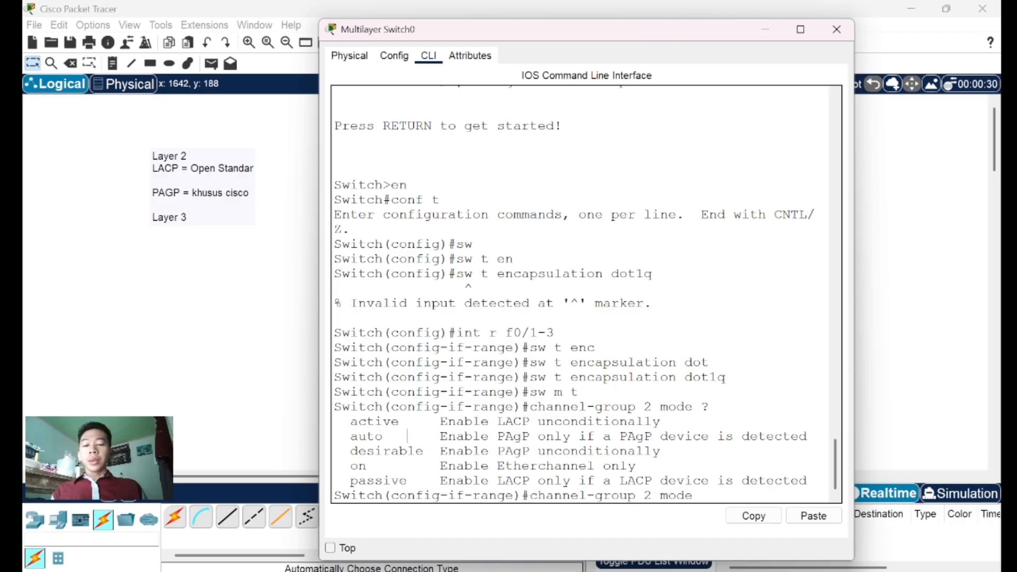
drag(350, 451, 431, 451)
click(433, 452)
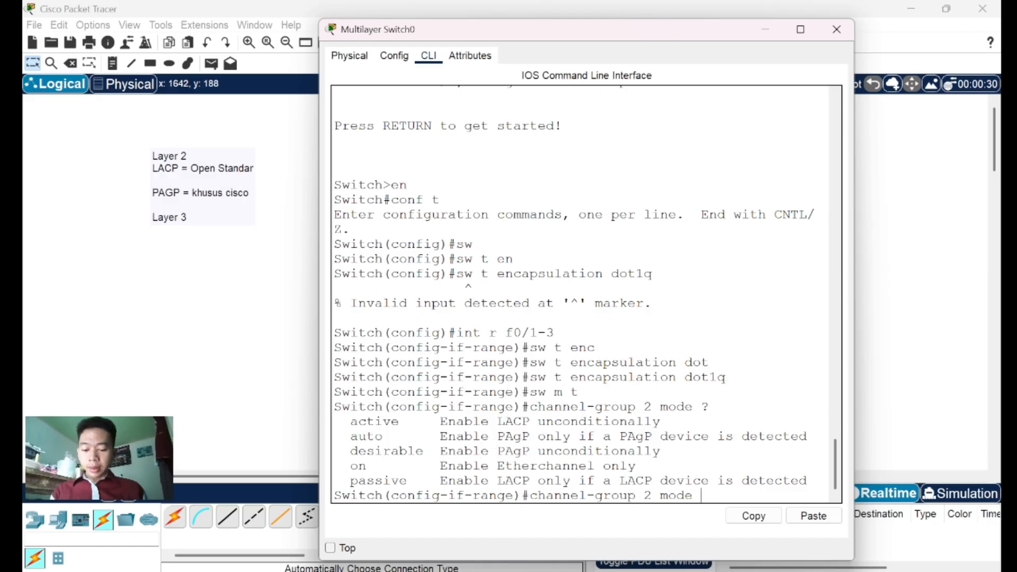
Assign Multilayer Switch0's f0/1-3 range to channel group 2 with "channel-group 2 mode desirable", and close its window
text(des)
key(Tab)
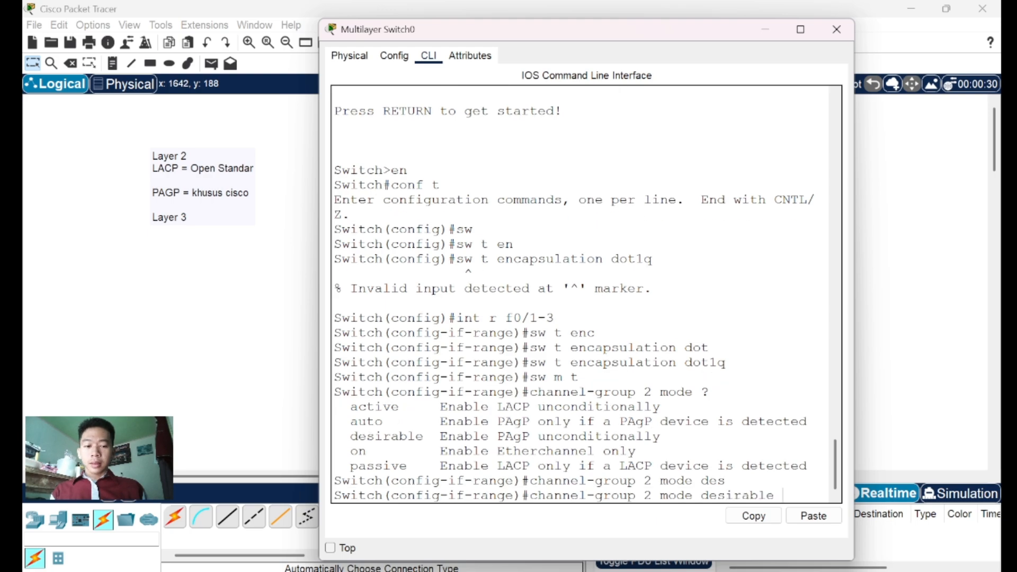
key(Return)
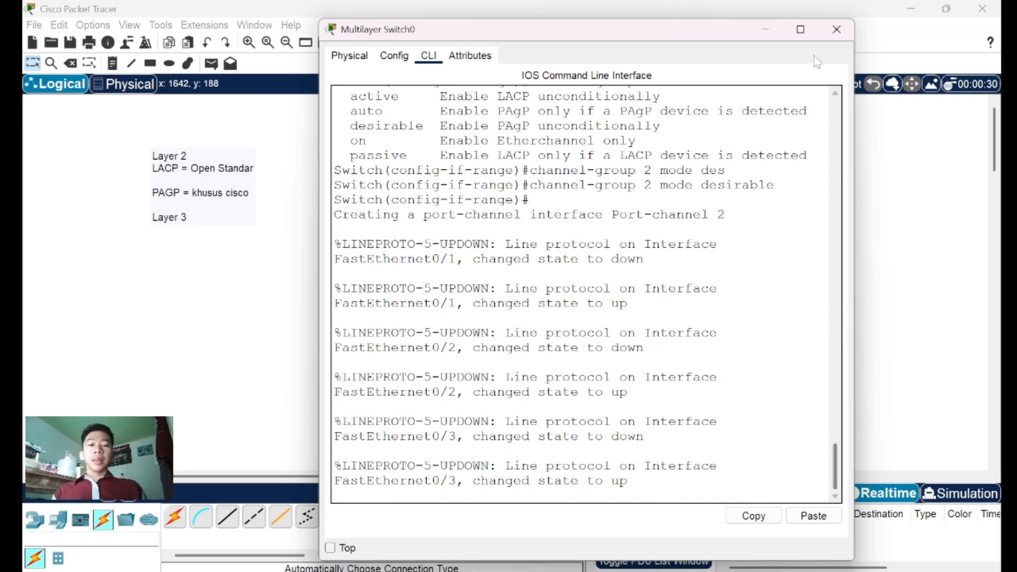
click(836, 30)
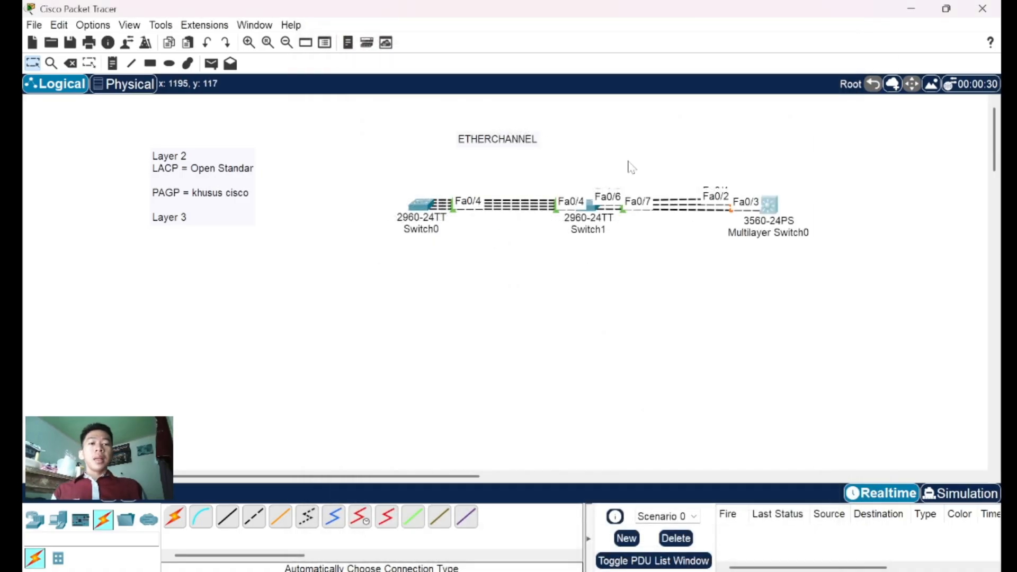
Assign Switch1's f0/5-7 range to channel group 2 with "channel-group 2 mode desirable"
click(590, 212)
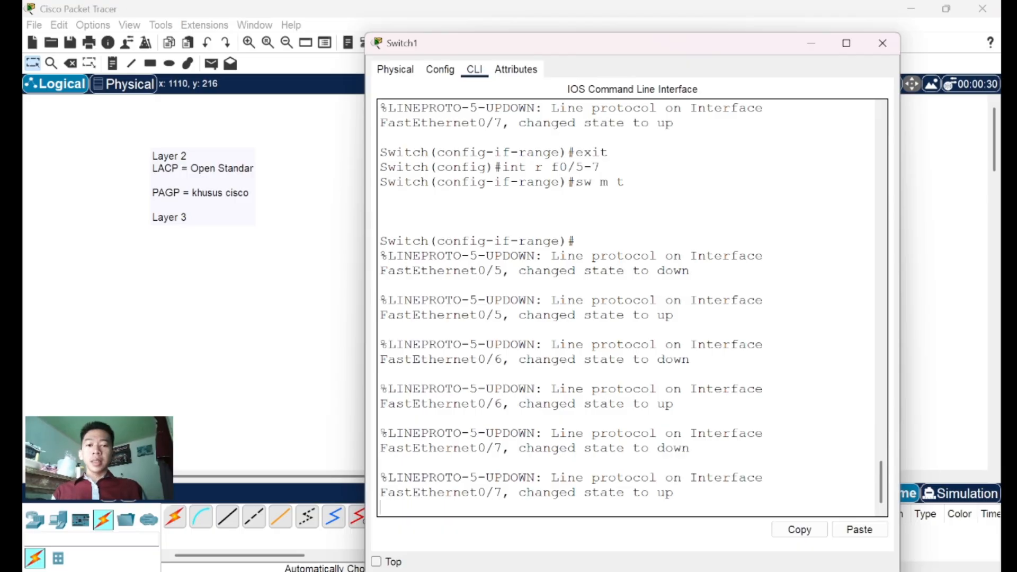
key(Return)
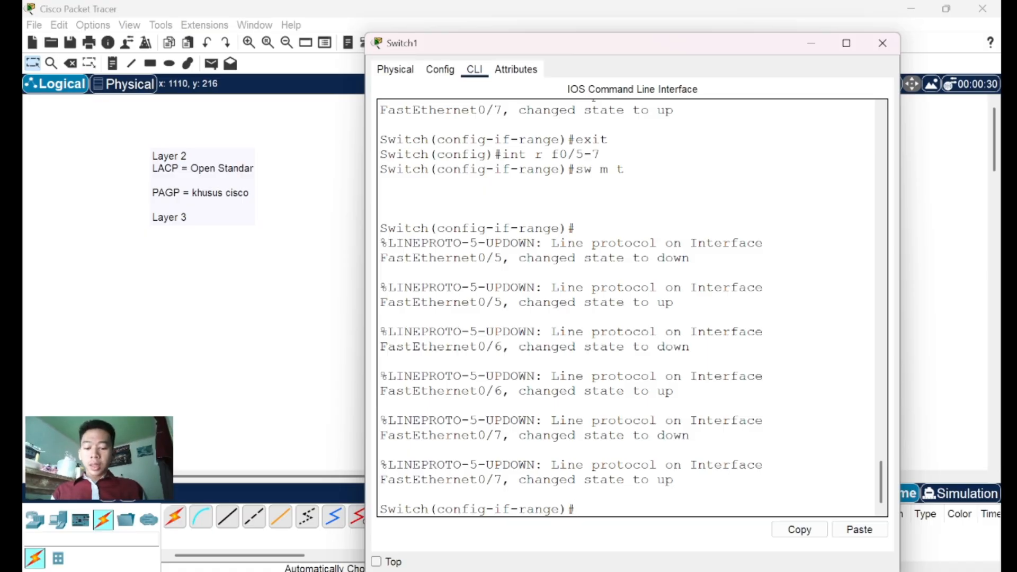
text(chan)
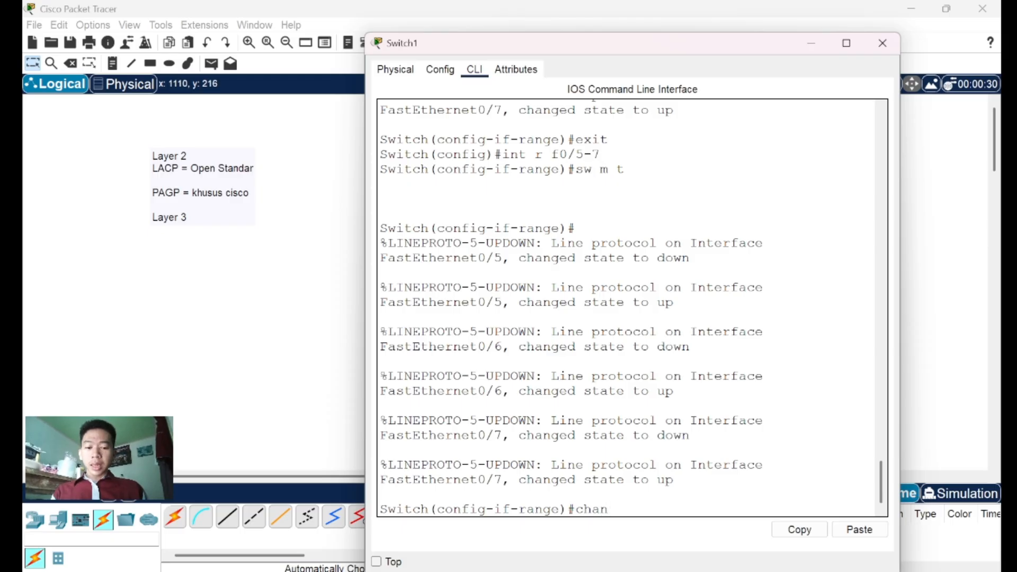
text(nel-g)
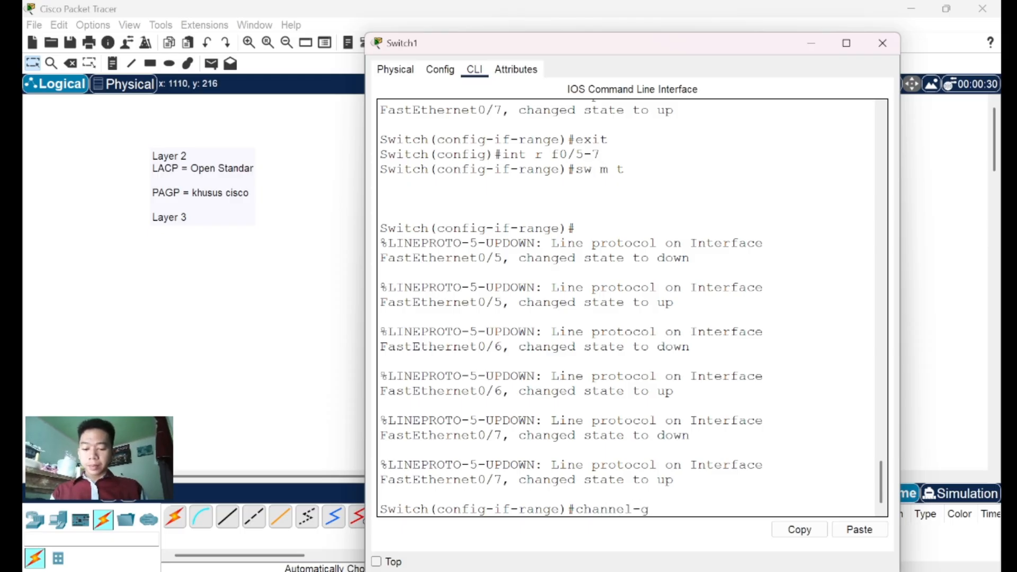
text(roup)
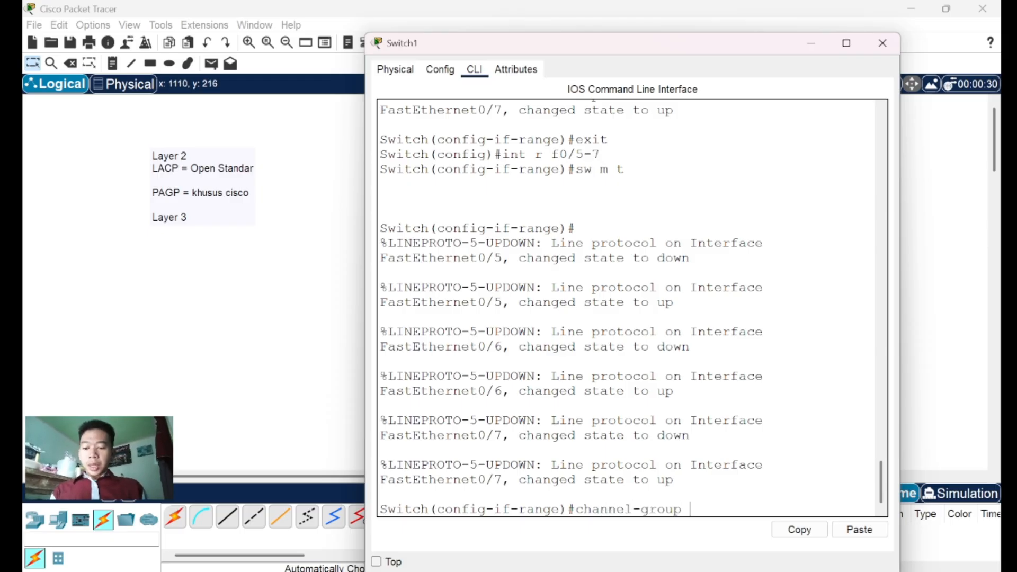
text( 2 mo)
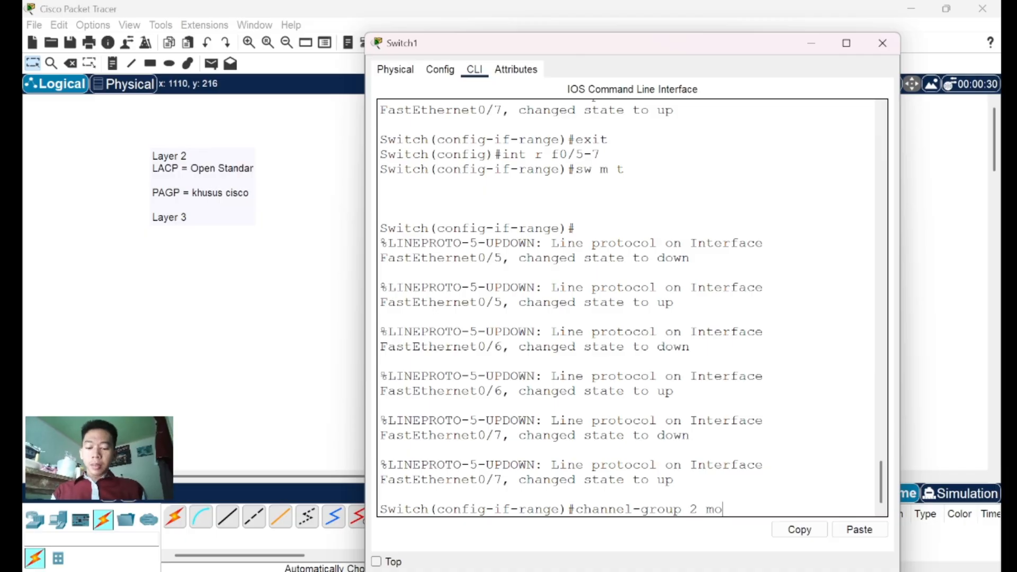
text(de des)
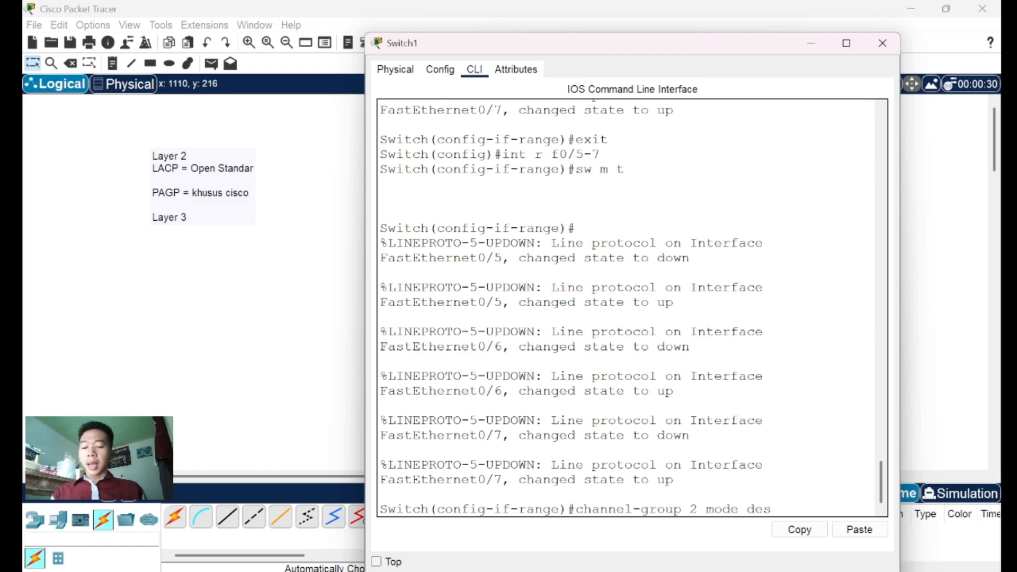
key(Tab)
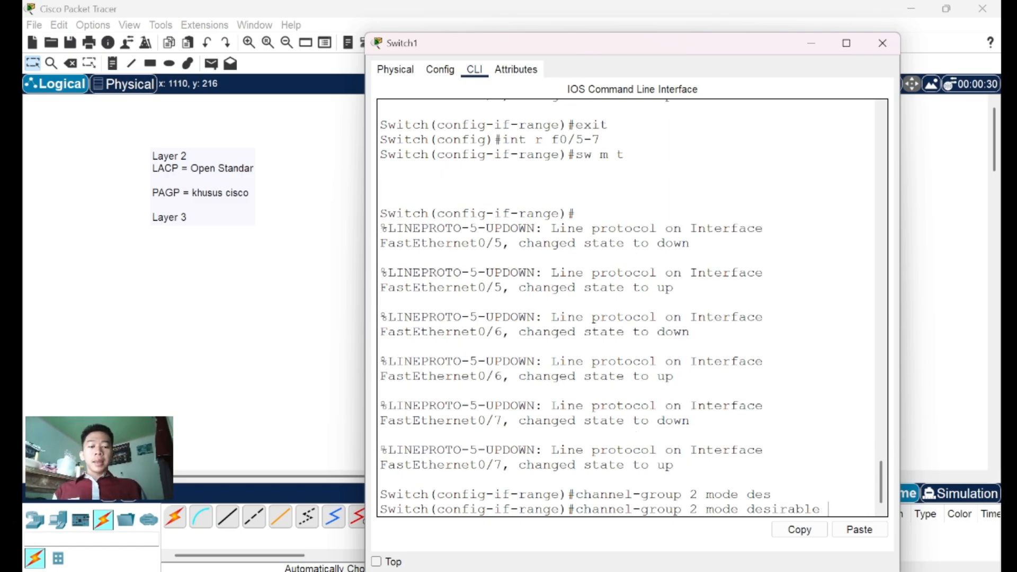
key(Return)
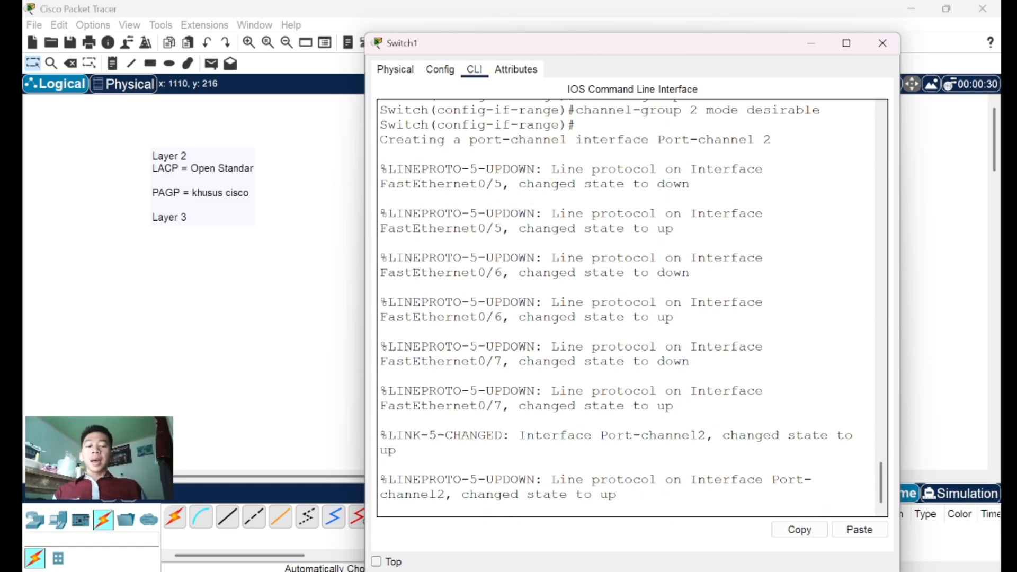
key(Return)
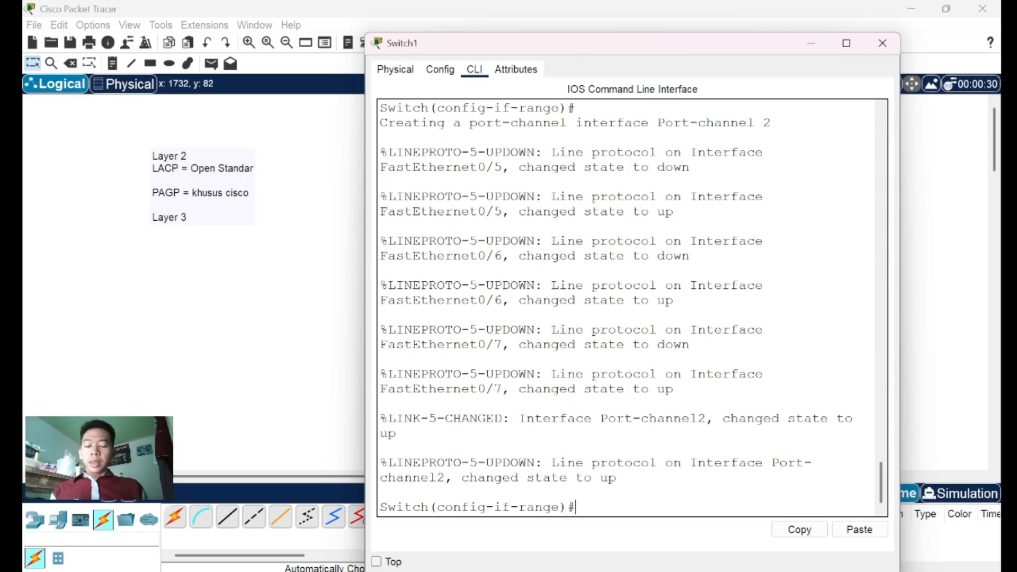
Display Switch1's EtherChannel summary with "do sh etherchannel sum"
text(o)
key(BackSpace)
text(do s)
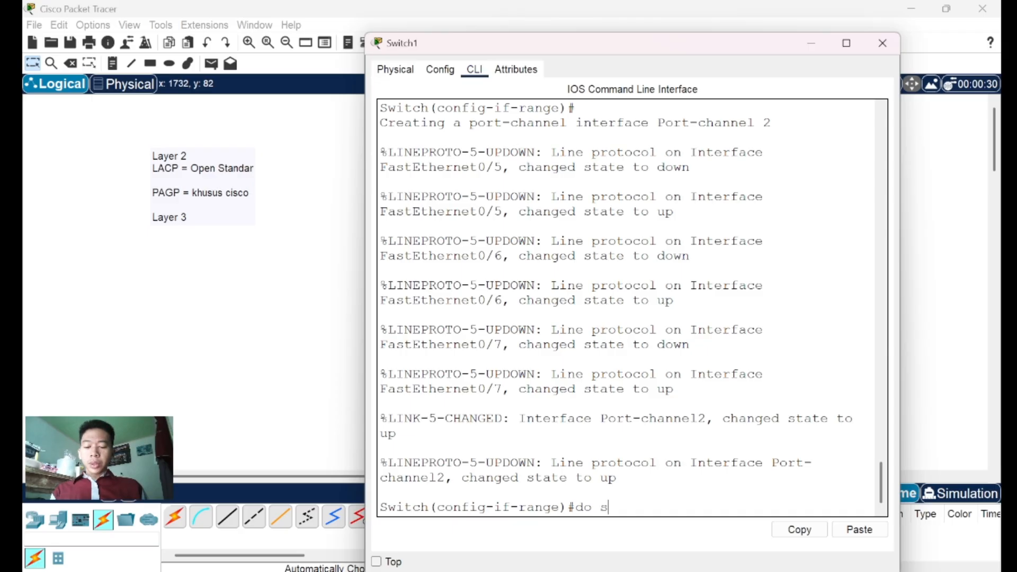
text(h et)
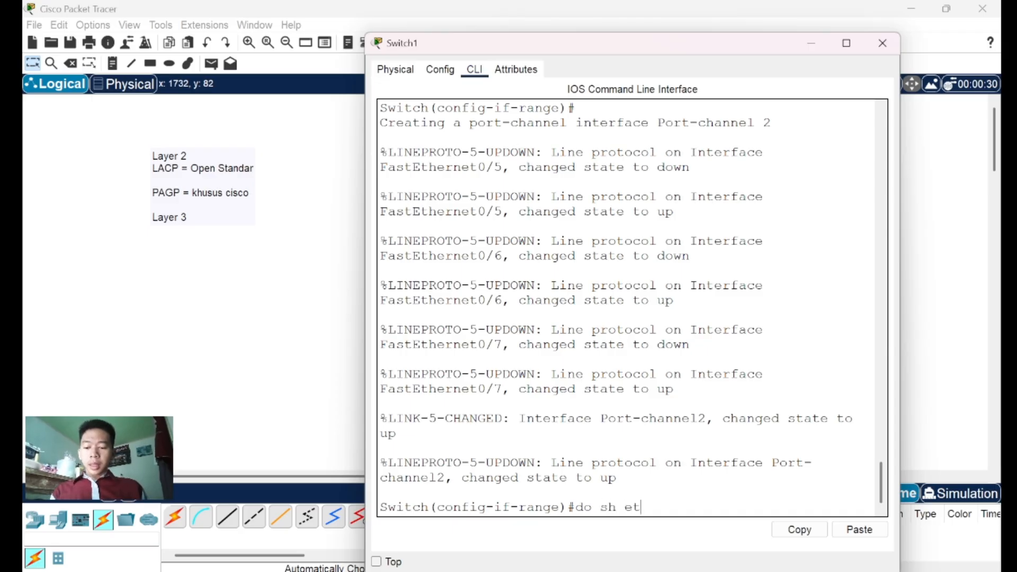
key(Tab)
text(he)
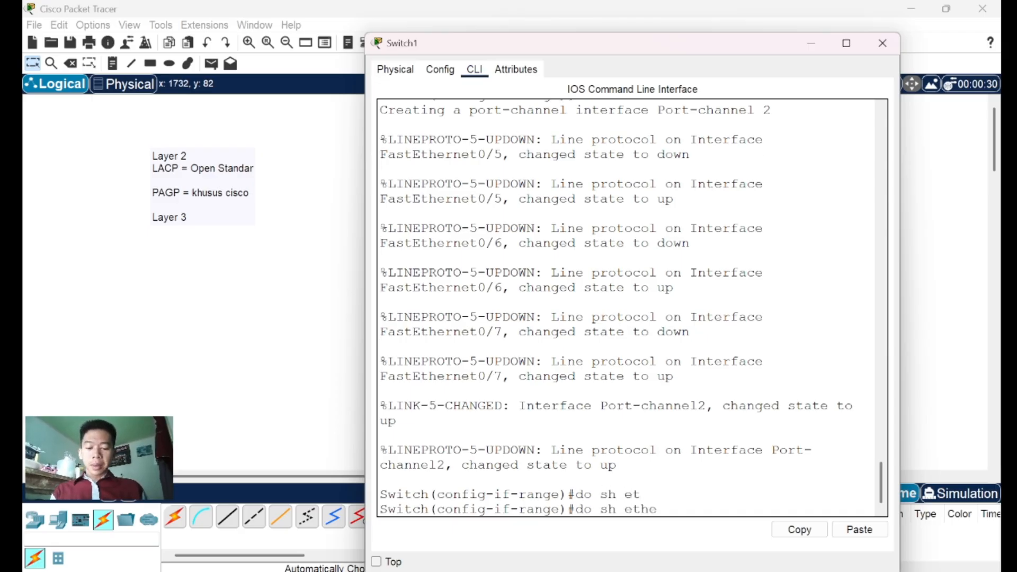
text(rchan)
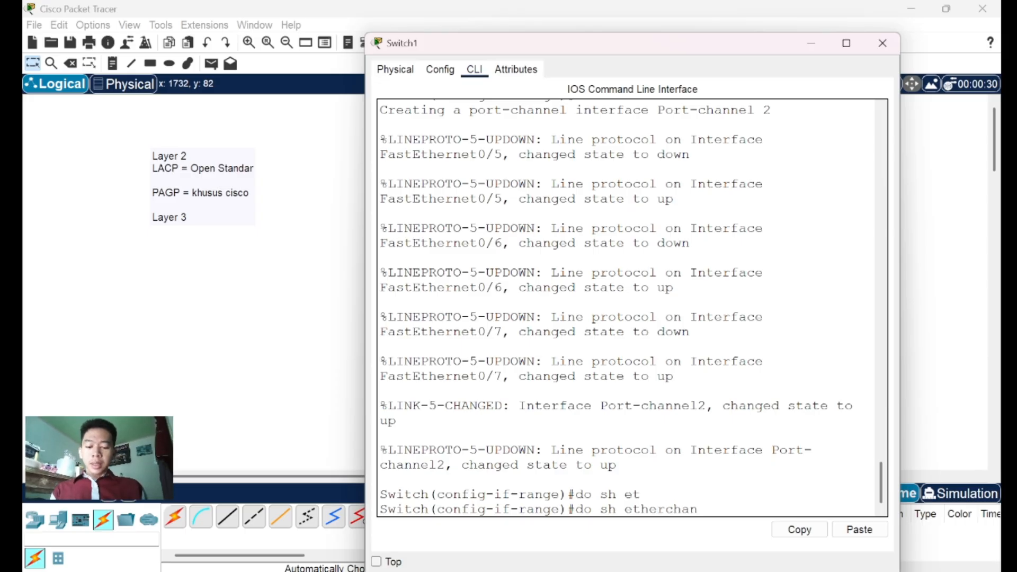
text(nel s)
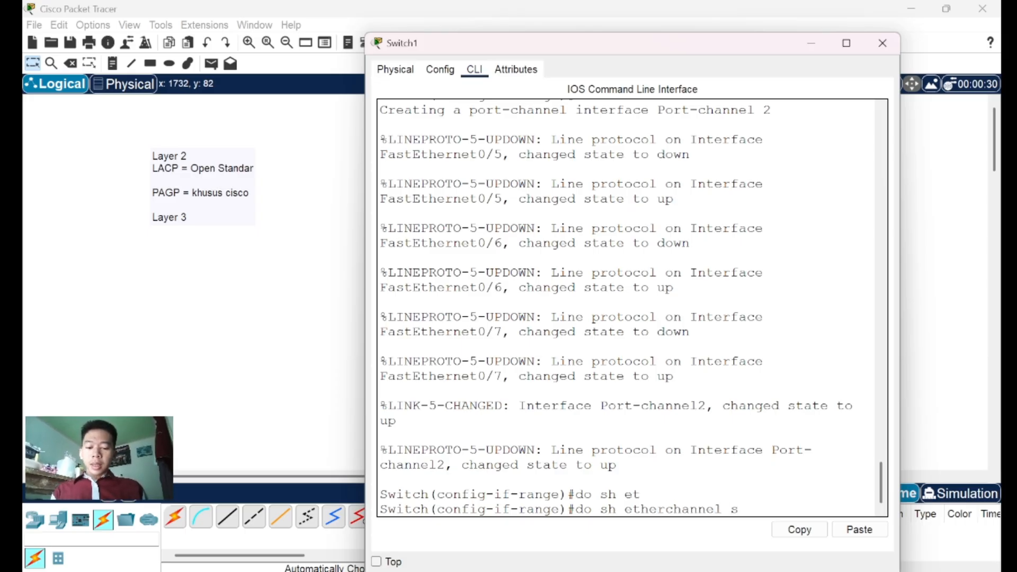
text(um)
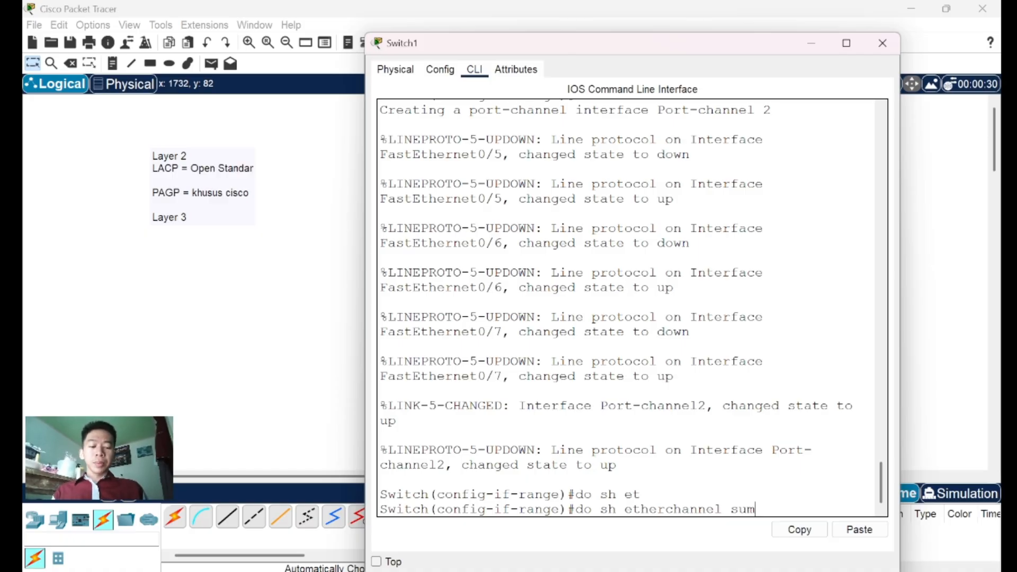
key(Return)
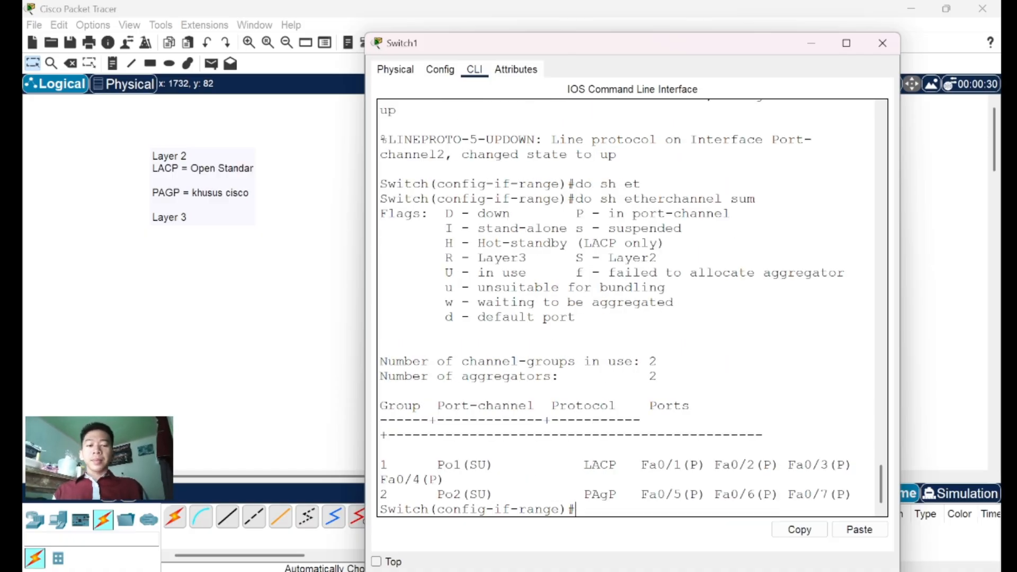
Examine Po2's SU status against the S and U flag meanings in the summary, and close Switch1's window
scroll(623, 307, up, 1)
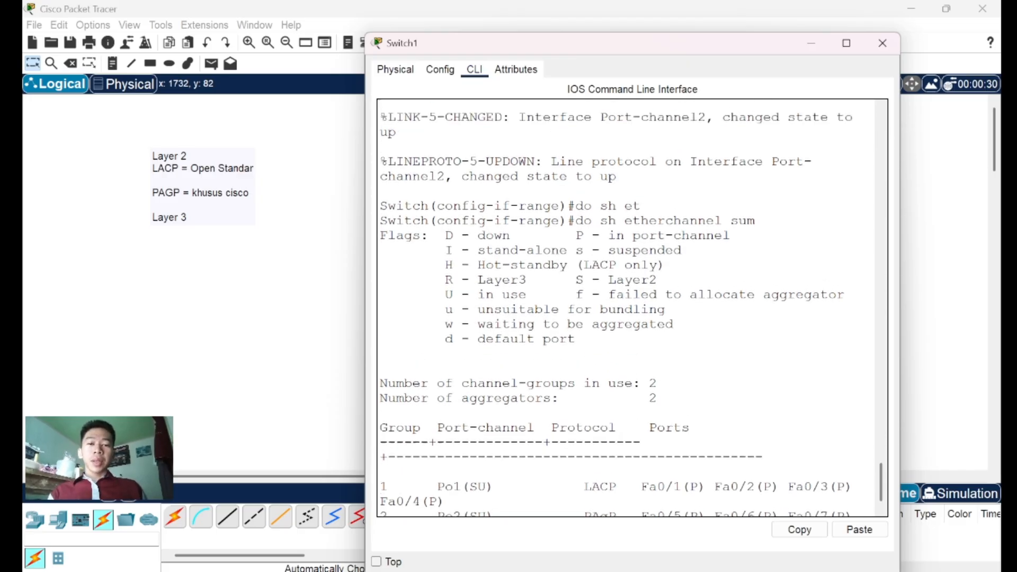
scroll(625, 307, up, 1)
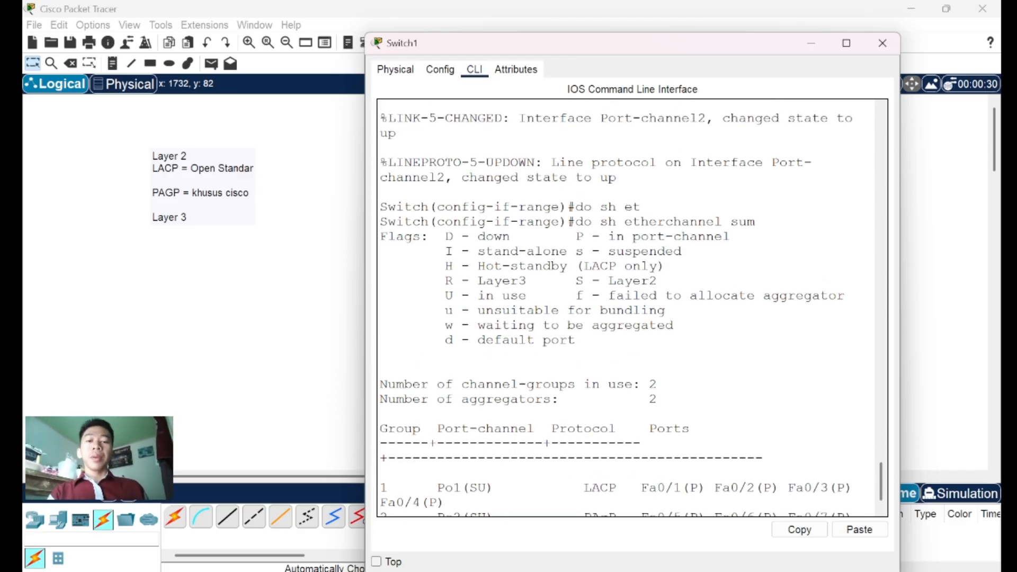
scroll(617, 312, down, 2)
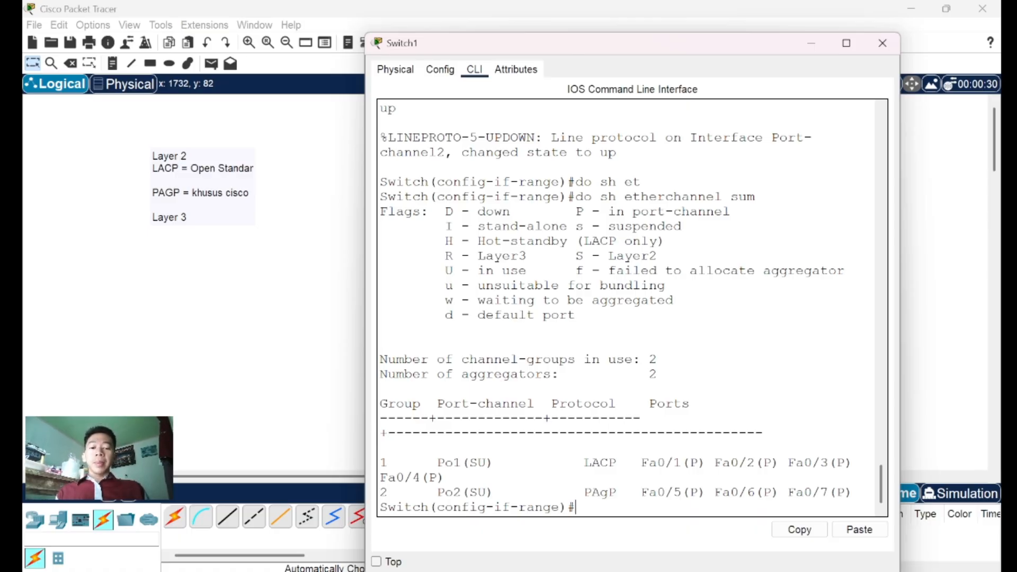
drag(486, 493, 454, 493)
click(491, 507)
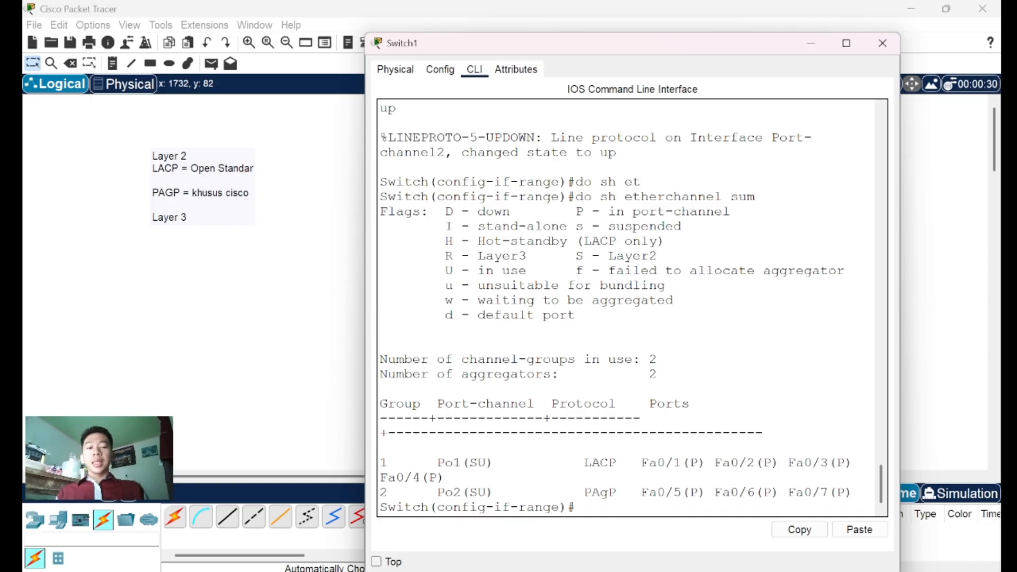
drag(576, 256, 657, 257)
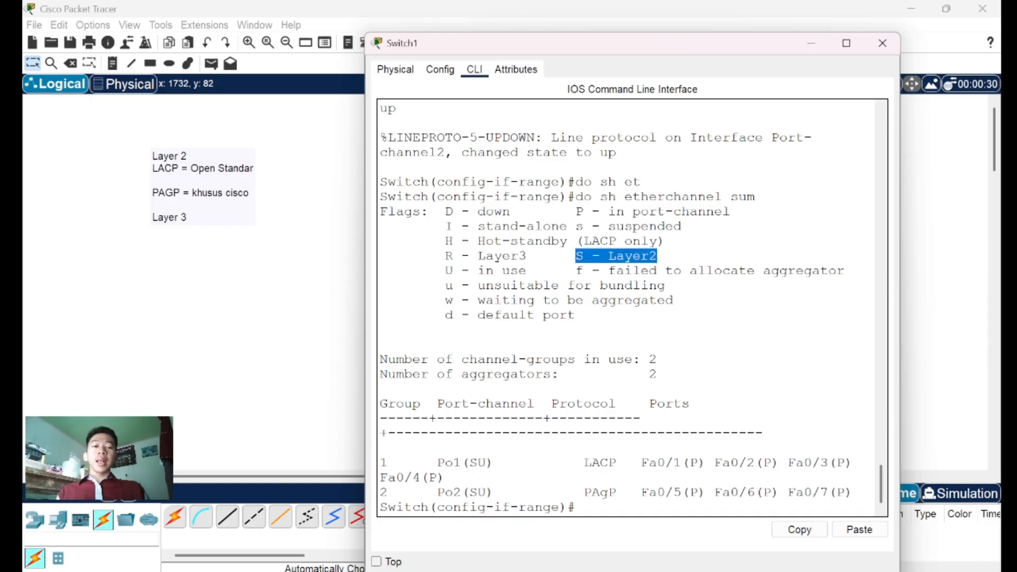
click(657, 256)
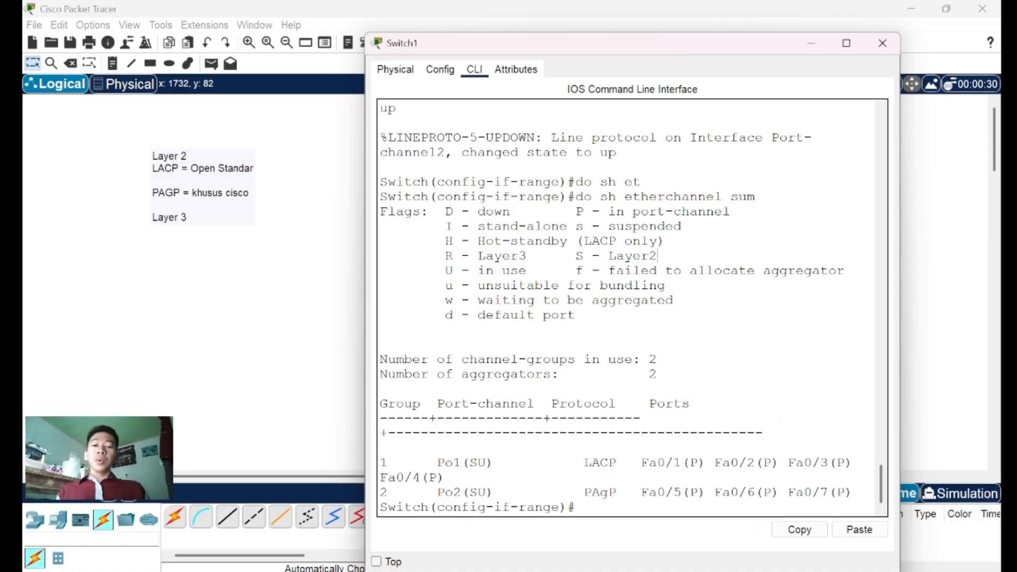
drag(444, 271, 527, 271)
click(527, 271)
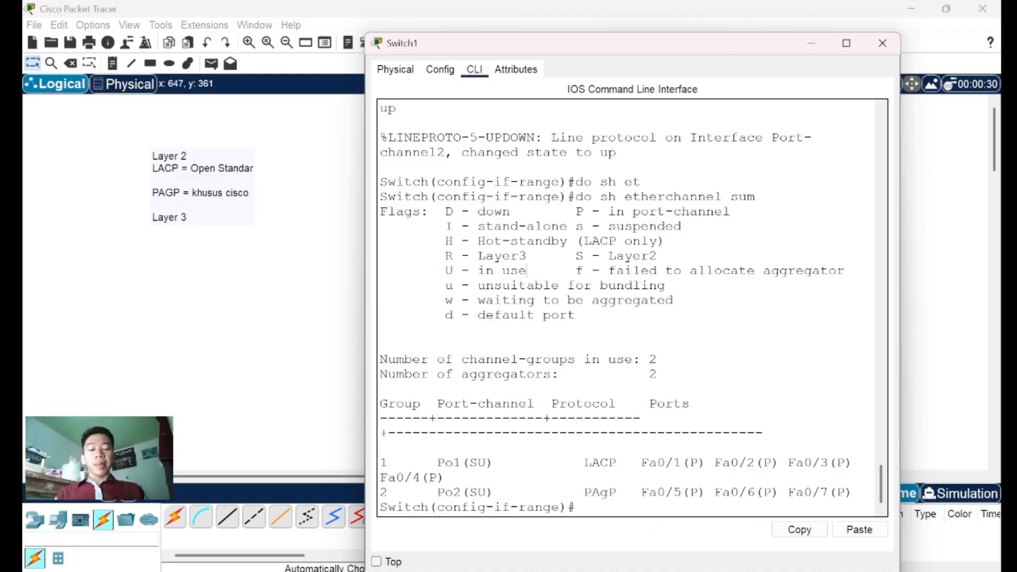
click(880, 41)
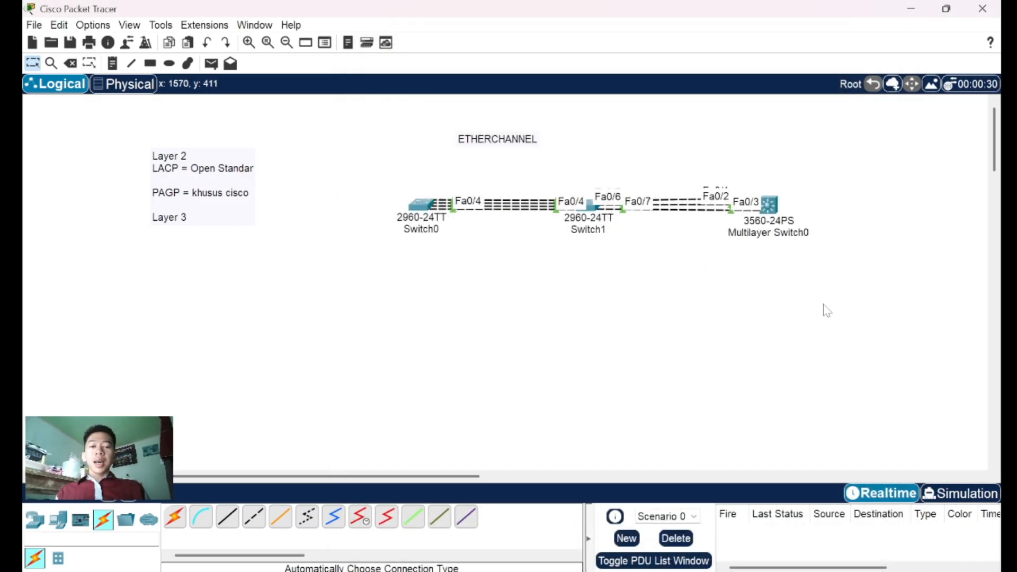
Add the line "ON" beneath "Layer 3" in the protocol note
scroll(828, 311, right, 3)
scroll(827, 311, left, 2)
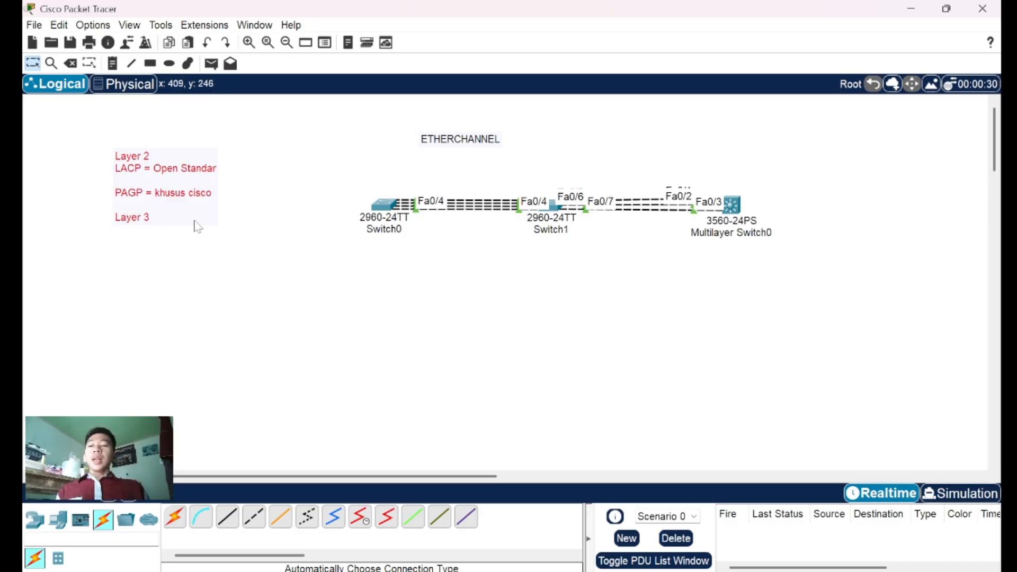
drag(215, 225, 186, 251)
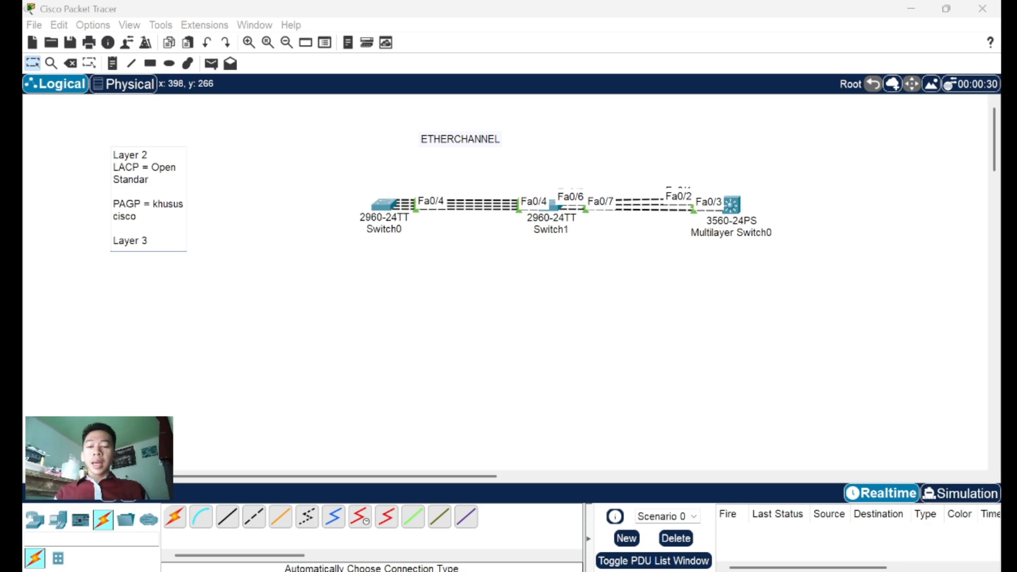
key(Return)
text(ON)
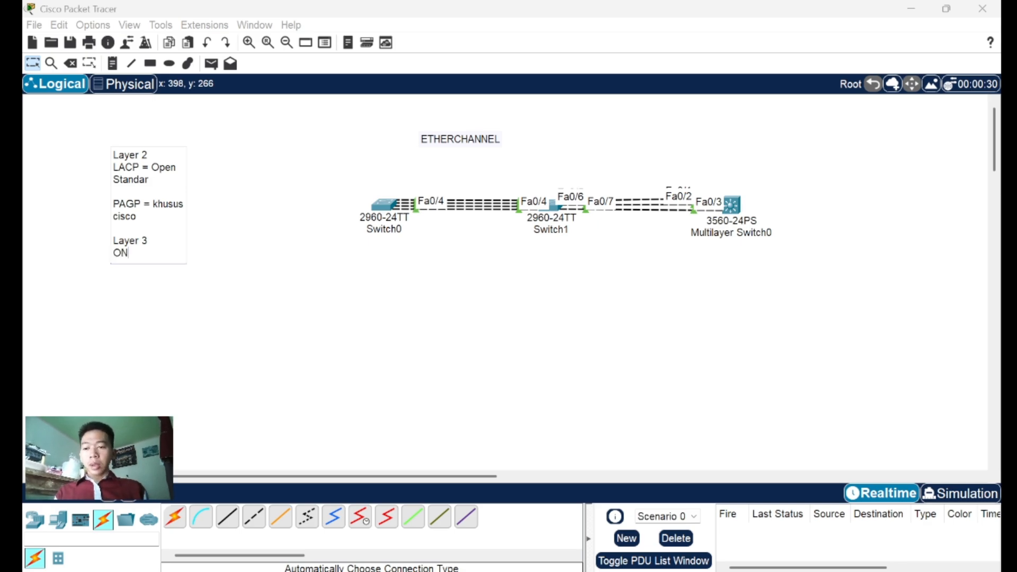
click(259, 311)
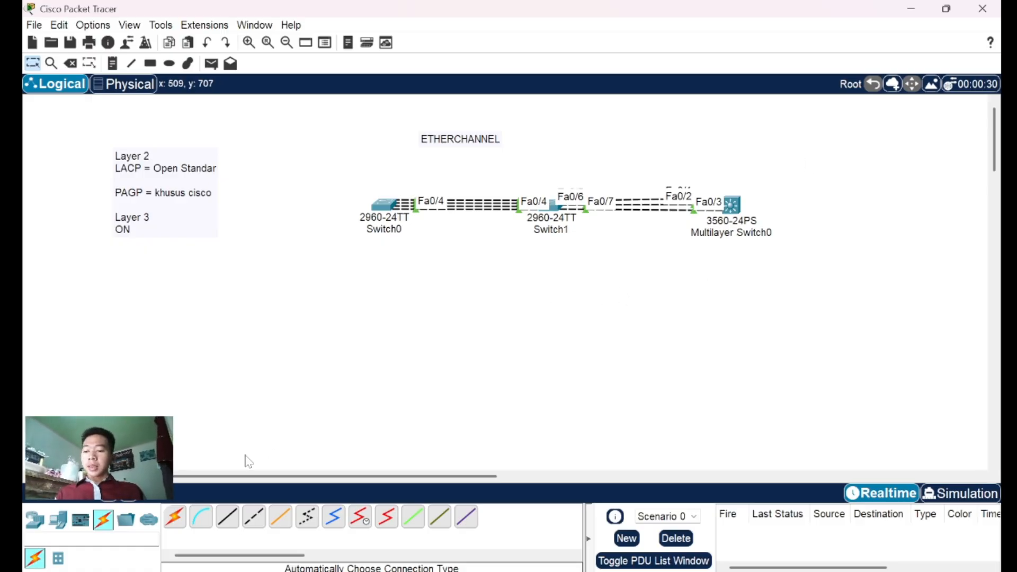
Place a second 3560-24PS multilayer switch to the right of Multilayer Switch0, level with the other switches
click(34, 519)
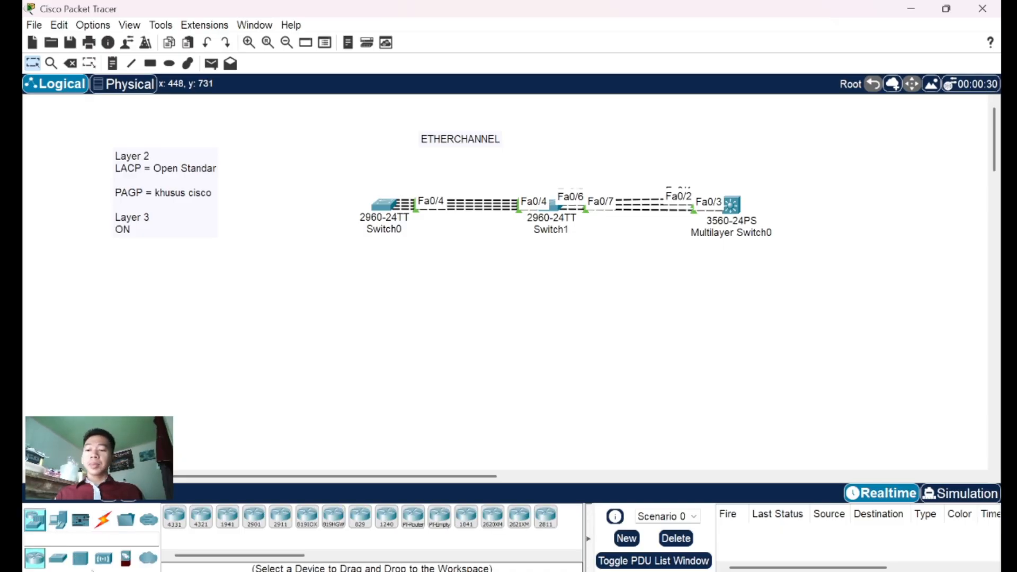
click(58, 558)
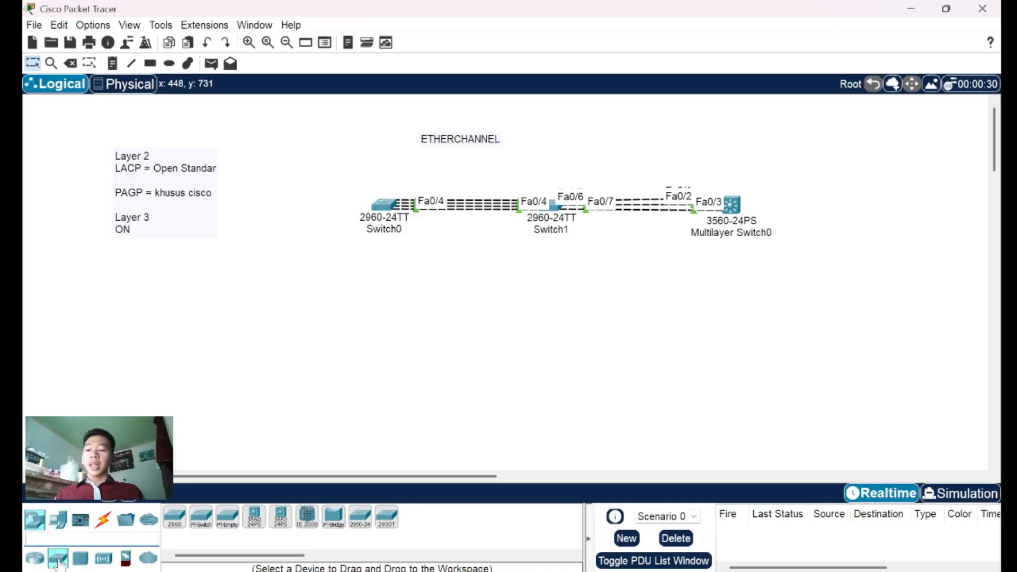
click(255, 515)
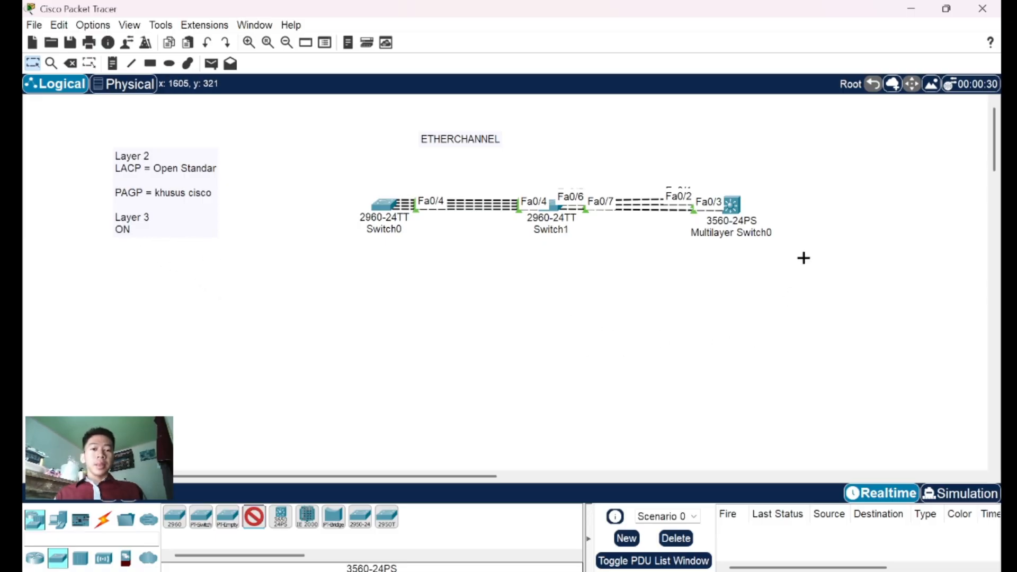
scroll(804, 257, right, 5)
scroll(804, 258, right, 1)
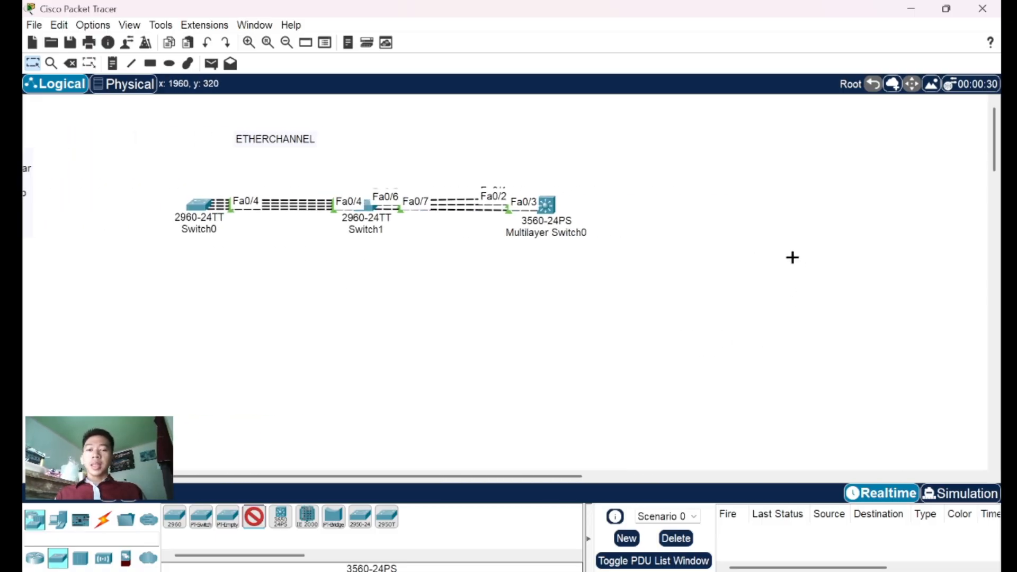
click(725, 208)
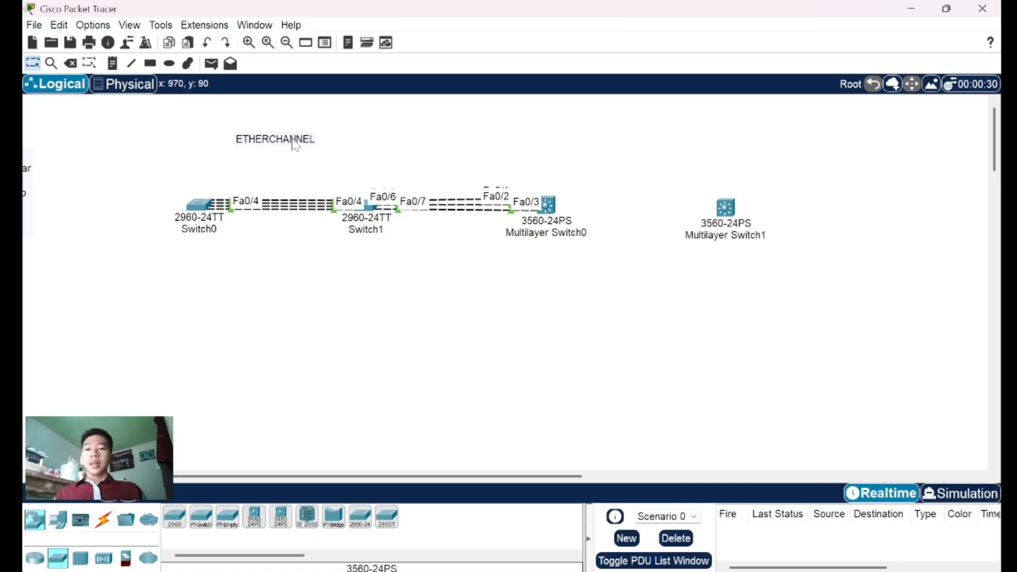
Centre the ETHERCHANNEL title above the topology and move the protocol note below the 2960 switches
drag(283, 143, 487, 141)
click(25, 195)
drag(25, 195, 351, 364)
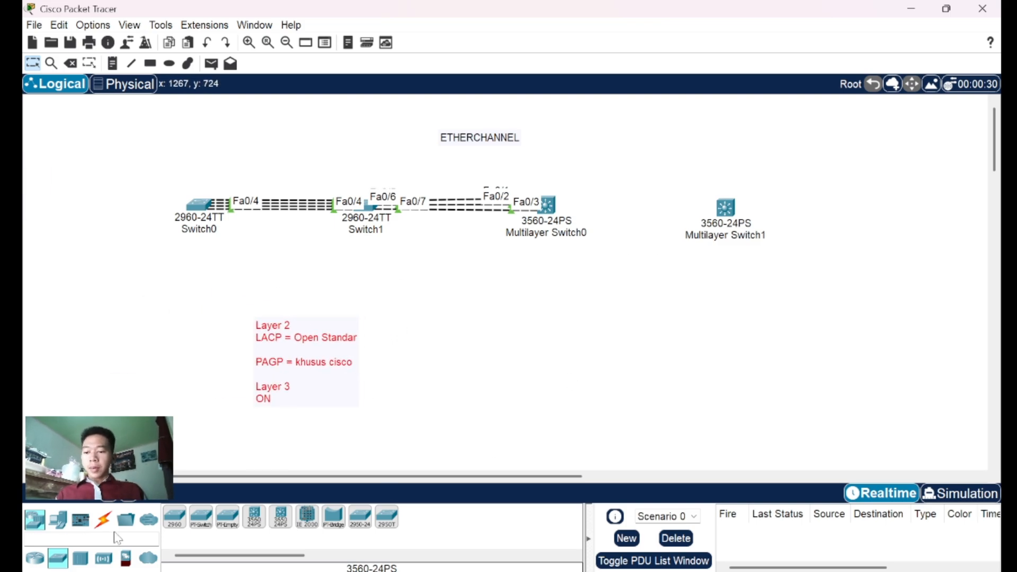
Connect Multilayer Switch0 to Multilayer Switch1 with three automatically chosen cables, from Fa0/4, Fa0/5 and Fa0/6 to Fa0/1, Fa0/2 and Fa0/3
click(103, 519)
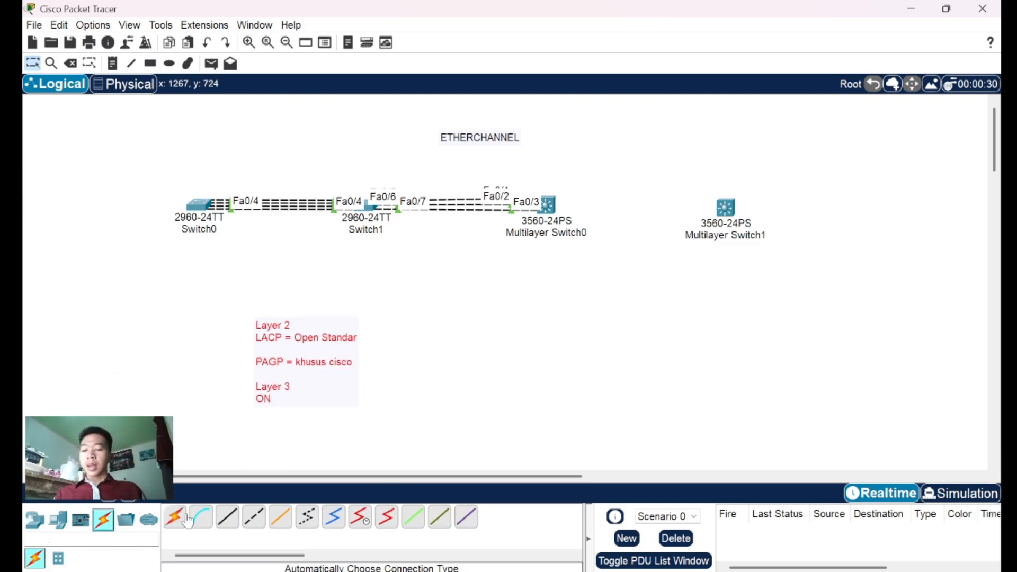
click(188, 521)
click(555, 206)
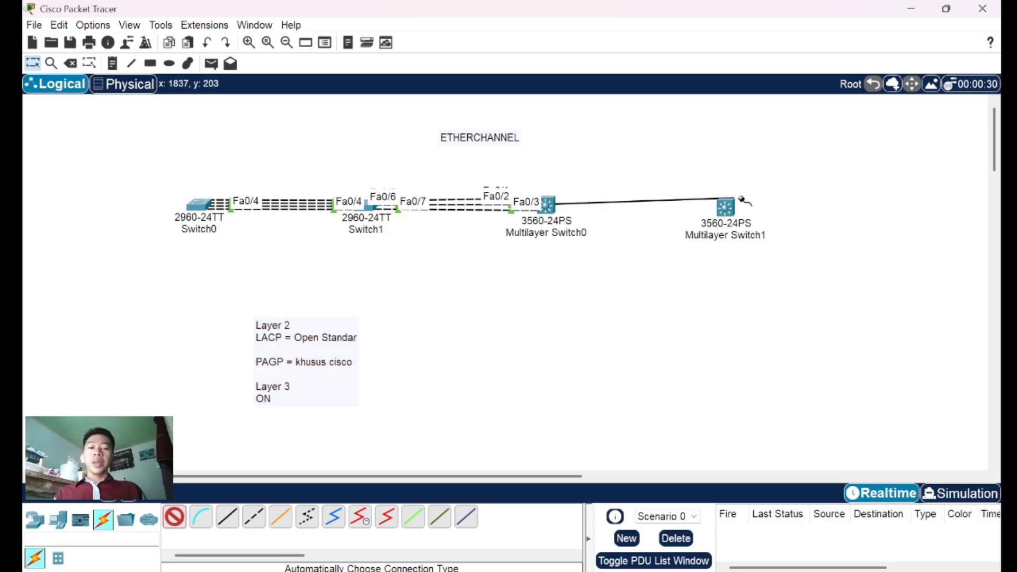
click(726, 207)
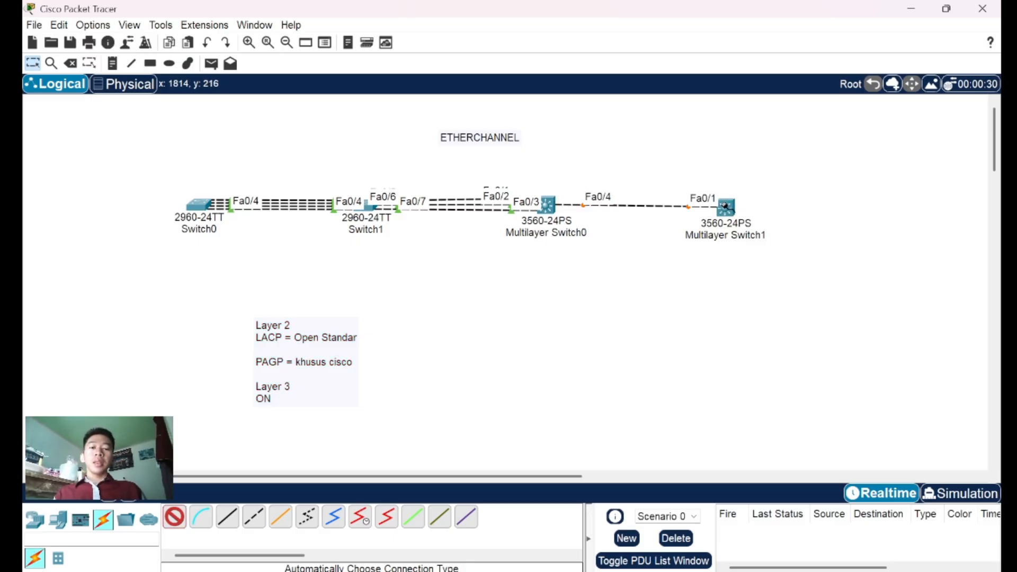
click(548, 205)
click(726, 206)
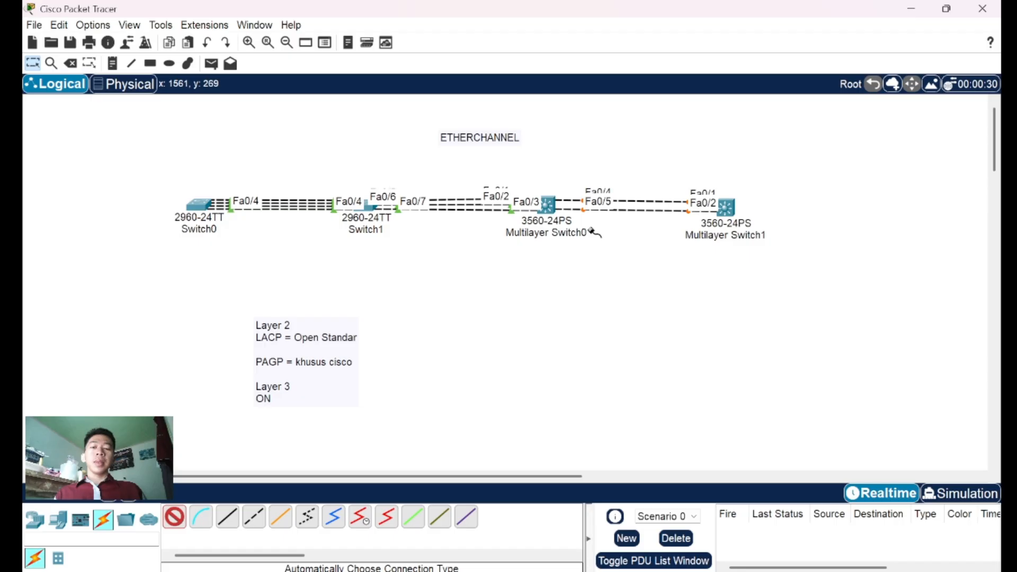
click(547, 211)
click(727, 208)
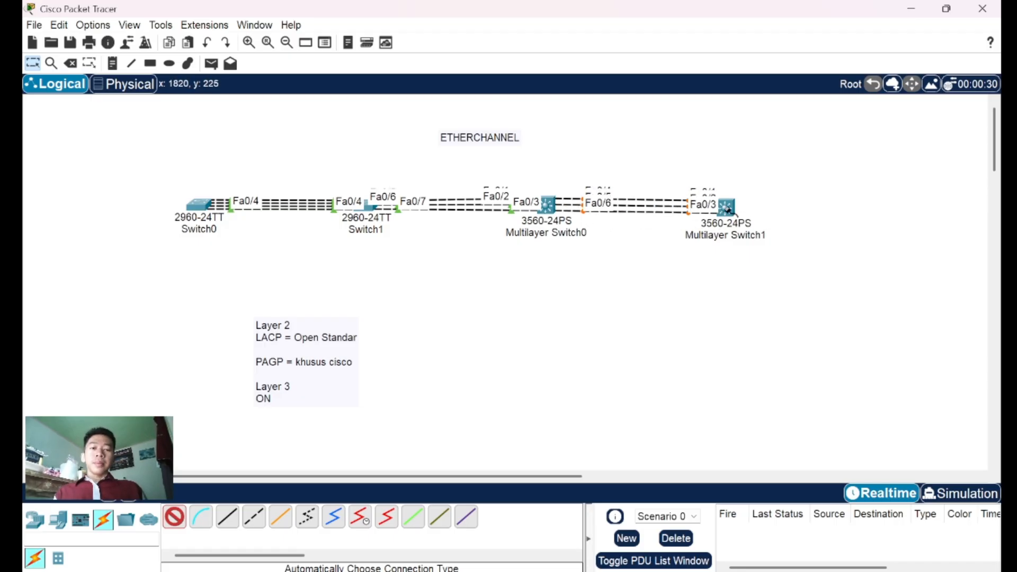
click(175, 515)
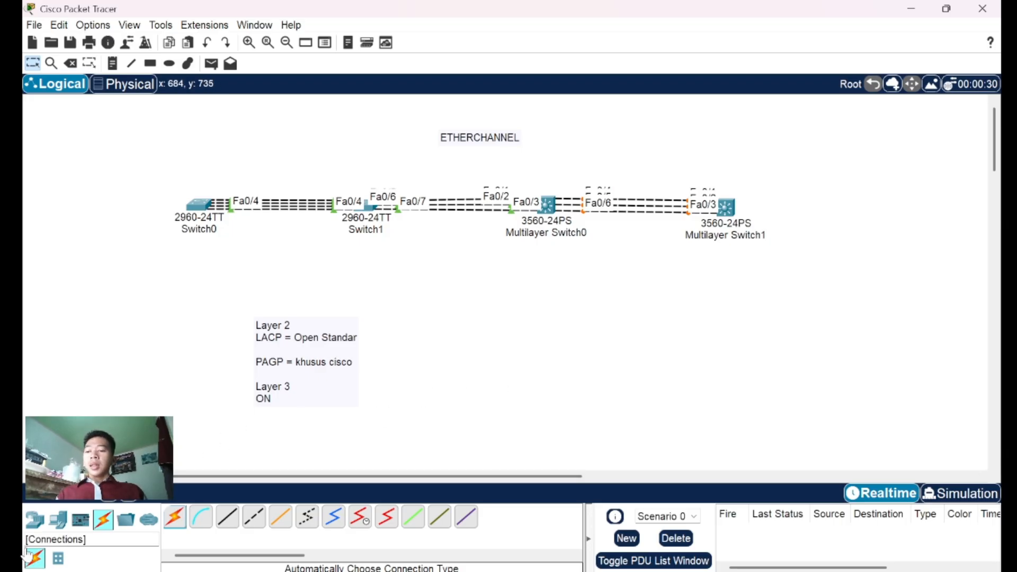
click(35, 520)
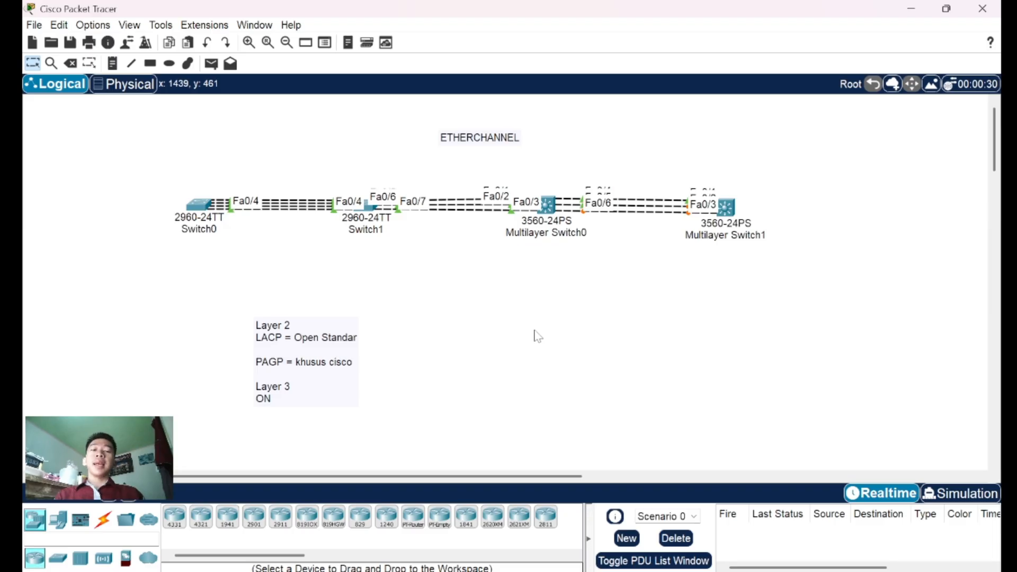
Add the address notes "10.10.10.1" near Multilayer Switch0 and "10.10.10.2" near Multilayer Switch1
click(112, 64)
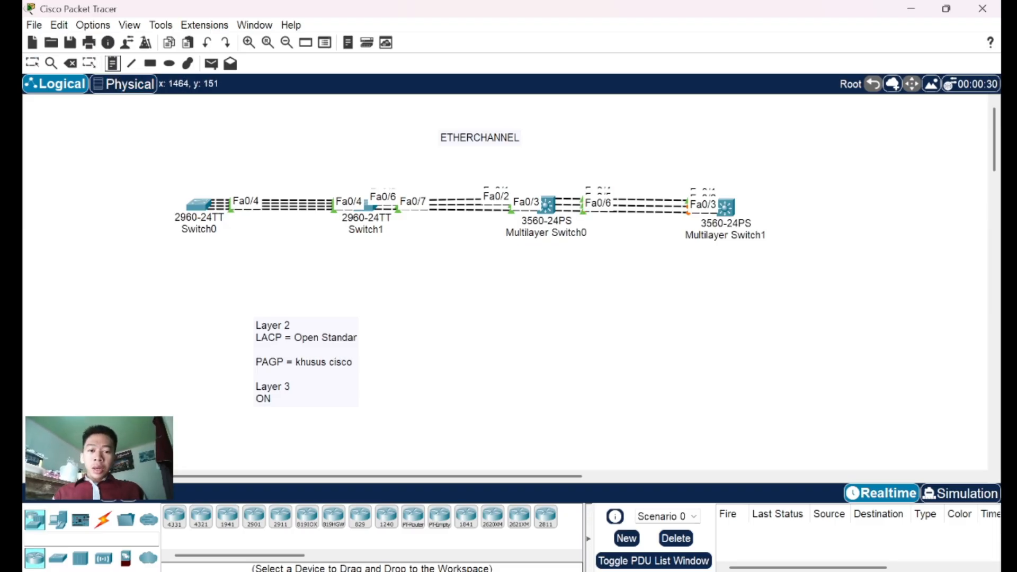
click(546, 172)
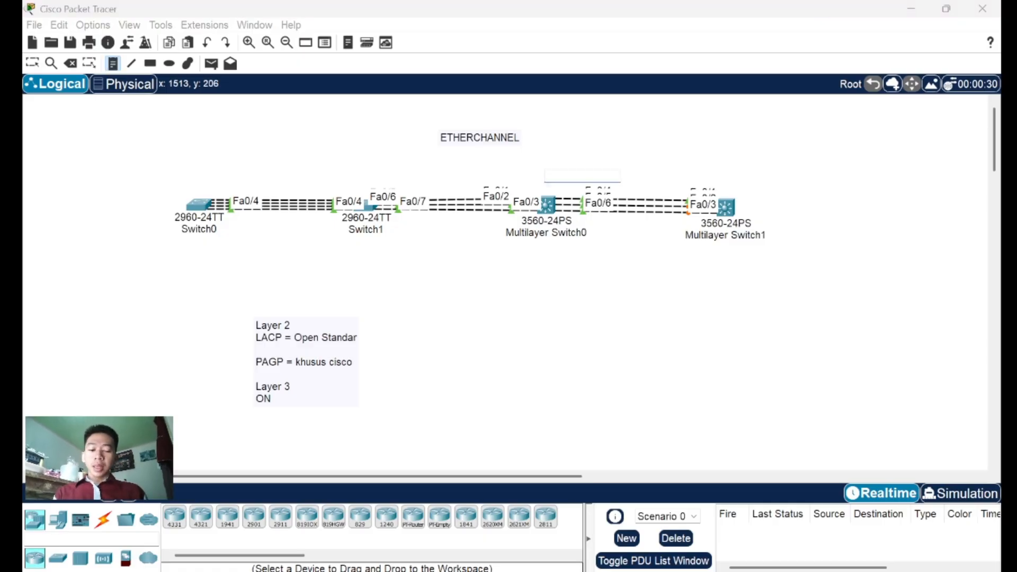
text(10.10.10.1)
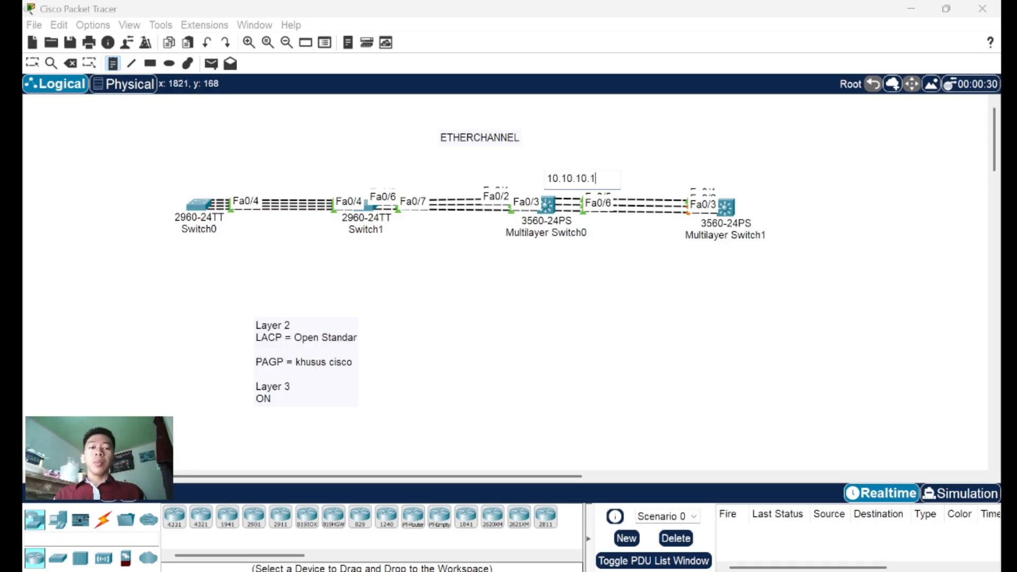
click(725, 182)
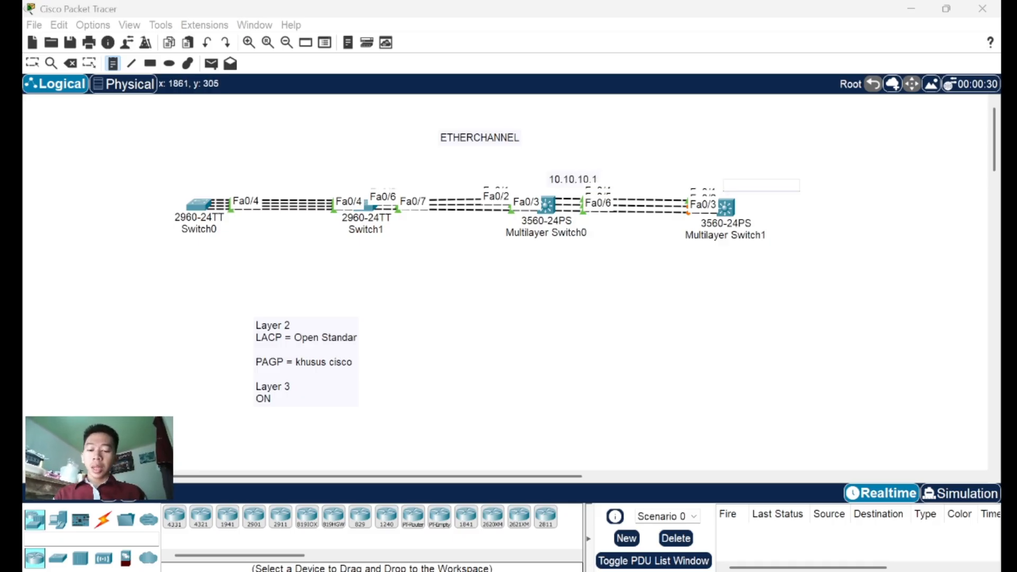
text(10.10.10.)
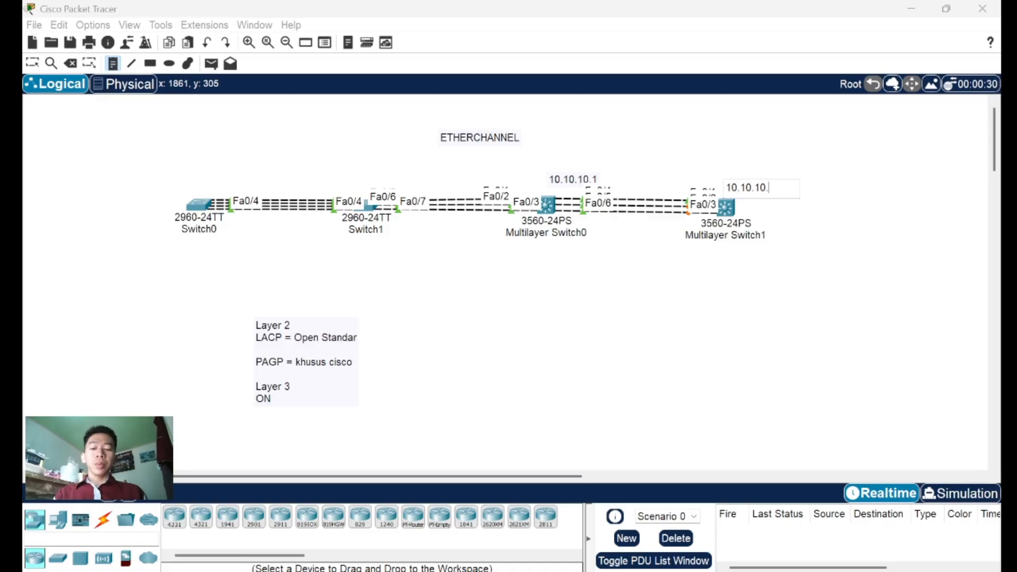
text(2)
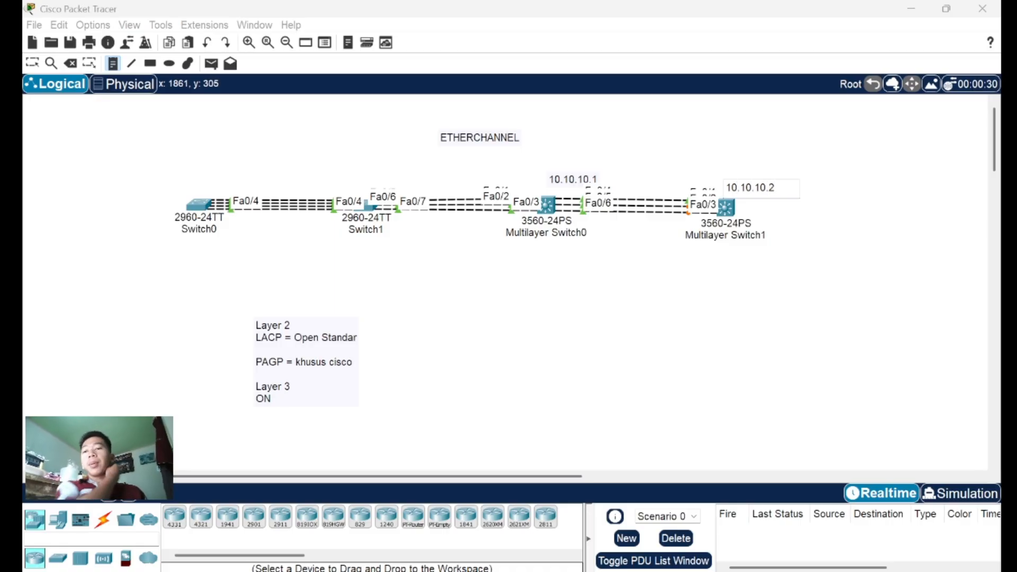
Centre each address note directly above its multilayer switch, clear of the port labels
click(33, 64)
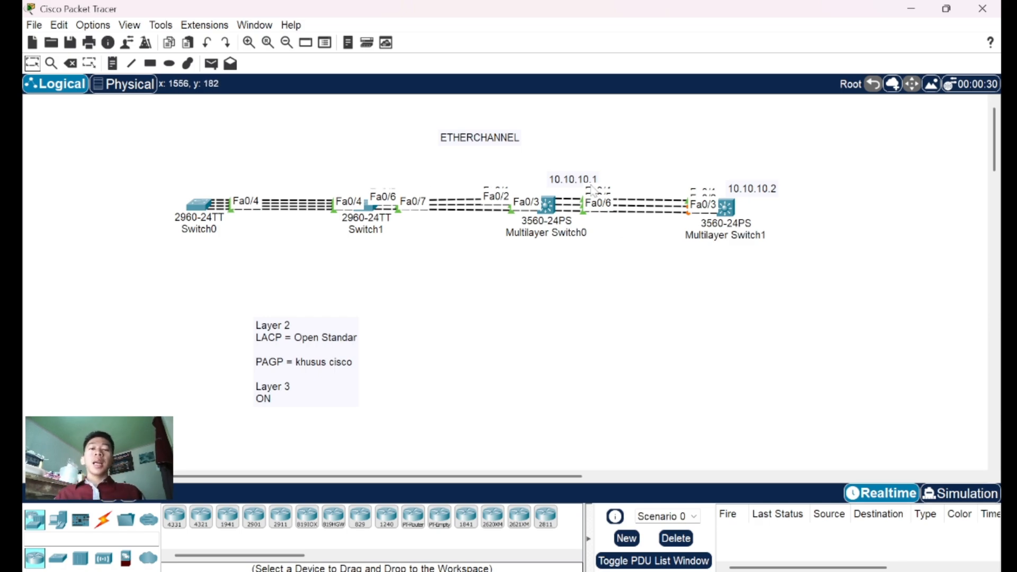
drag(578, 182, 558, 175)
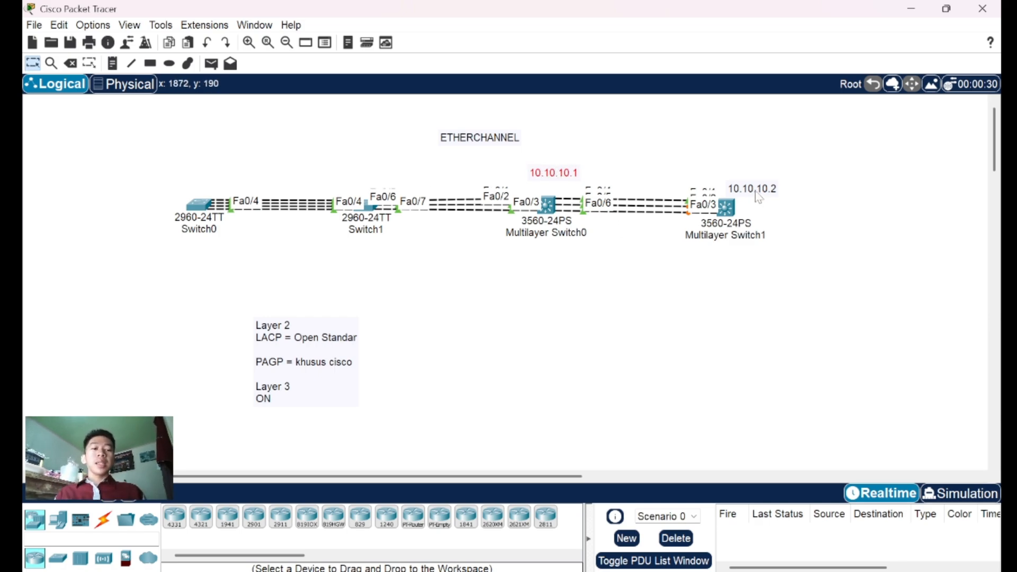
drag(759, 191, 733, 172)
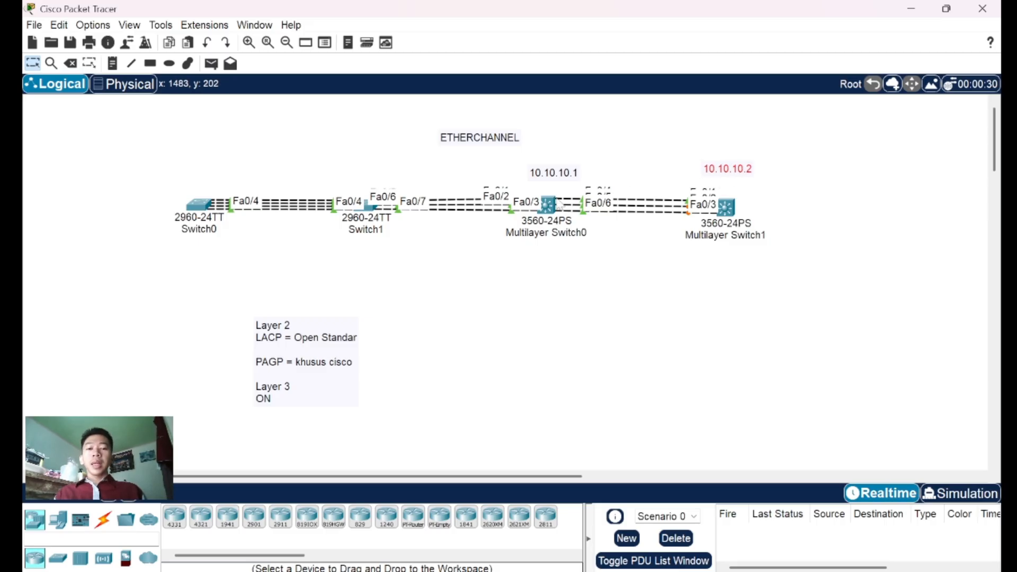
Open Multilayer Switch0's command line and return from interface-range mode to global configuration mode with exit
click(547, 205)
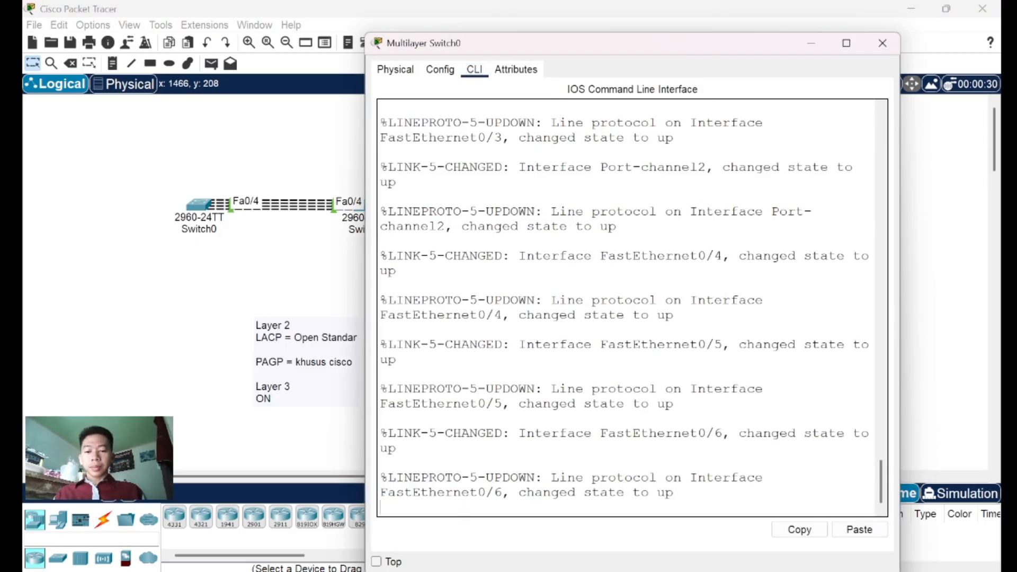
key(Return)
text(e)#e)
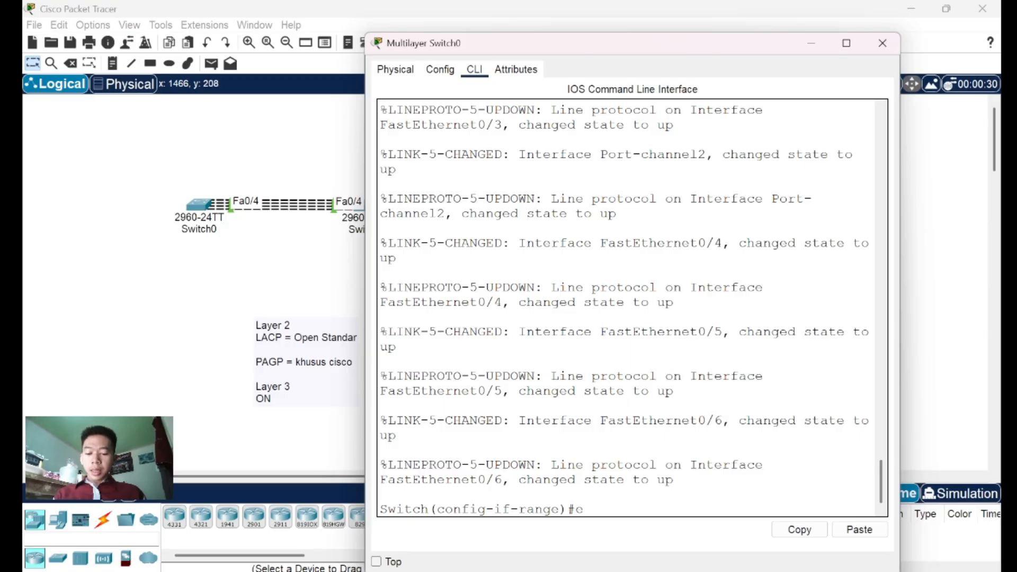
text(xit)
key(BackSpace)
key(BackSpace)
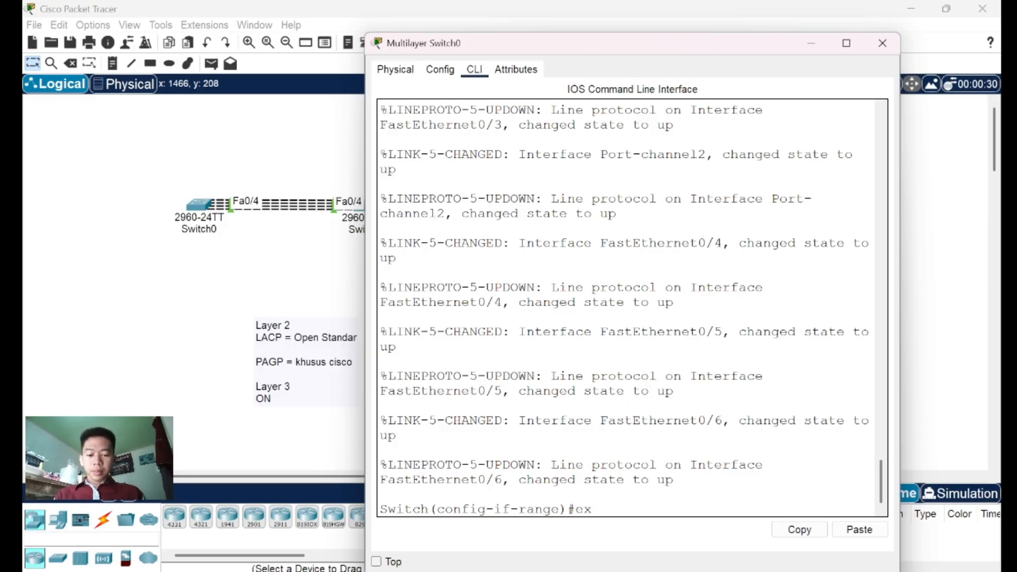
text(it)
key(Return)
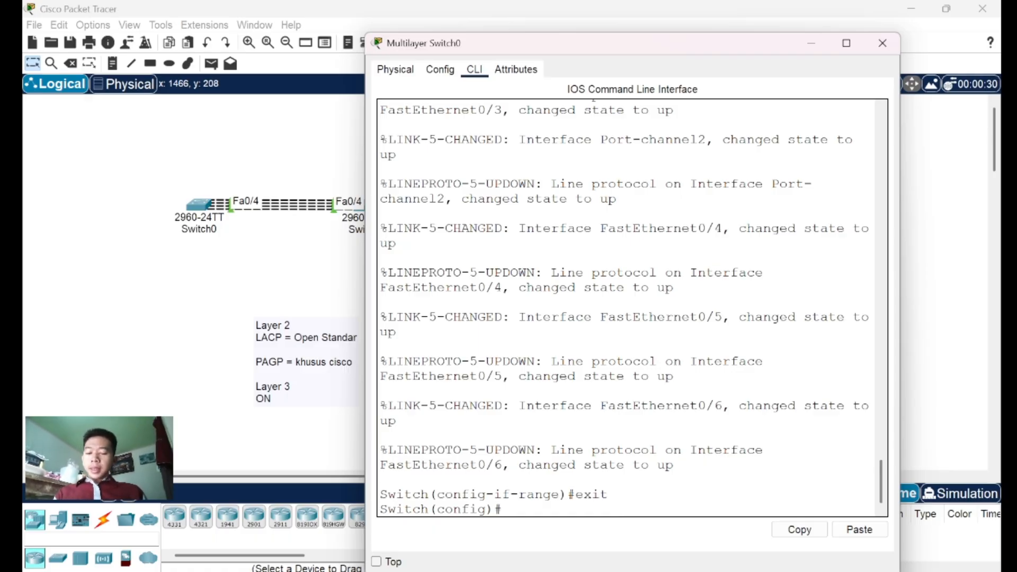
Enter interface-range configuration for f0/4-6 on Multilayer Switch0
text(int)
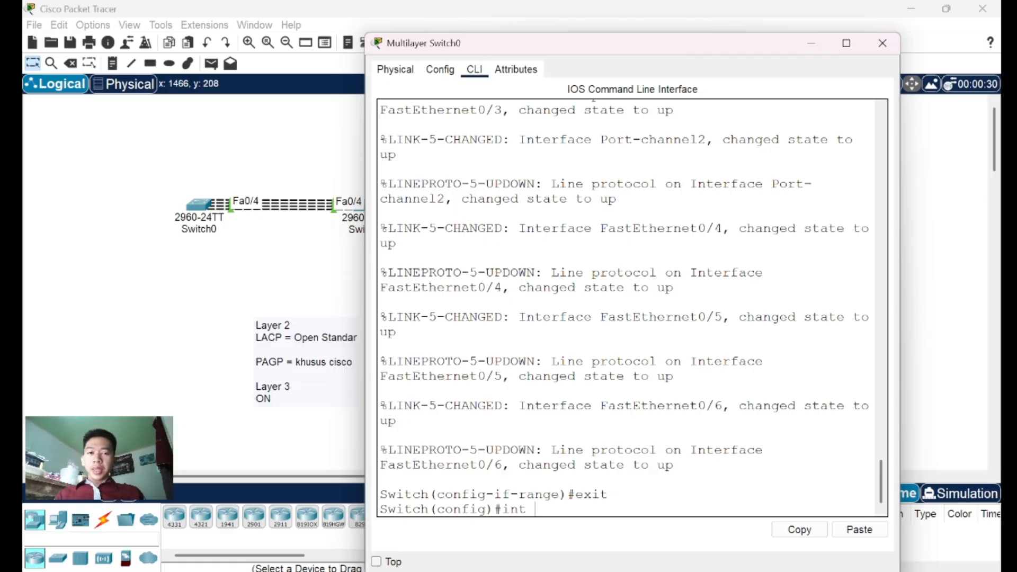
mouse_move(697, 56)
mouse_down()
mouse_move(294, 58)
mouse_move(684, 48)
mouse_up()
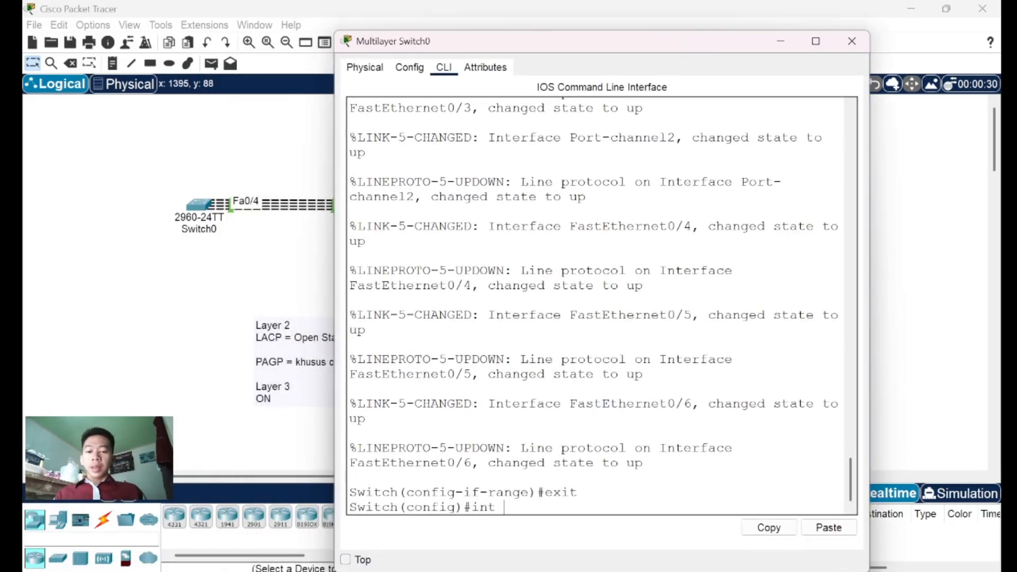
text(r)
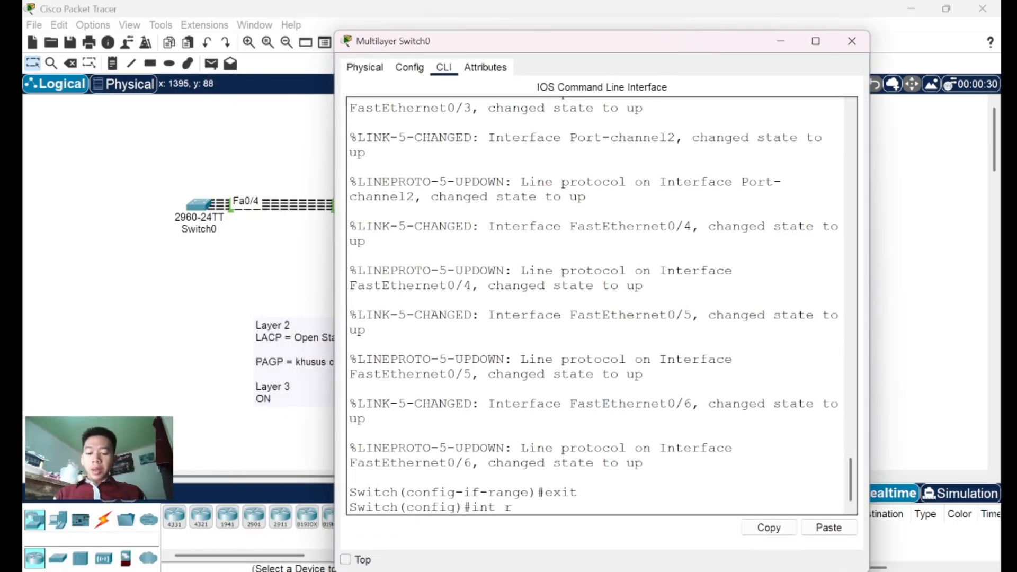
text( f0/4)
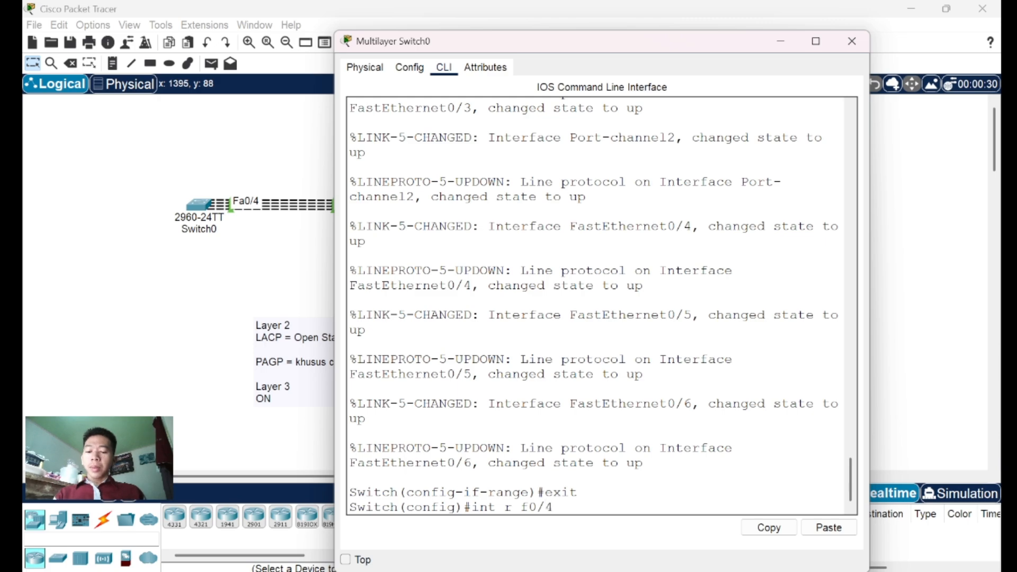
text(-6)
key(Return)
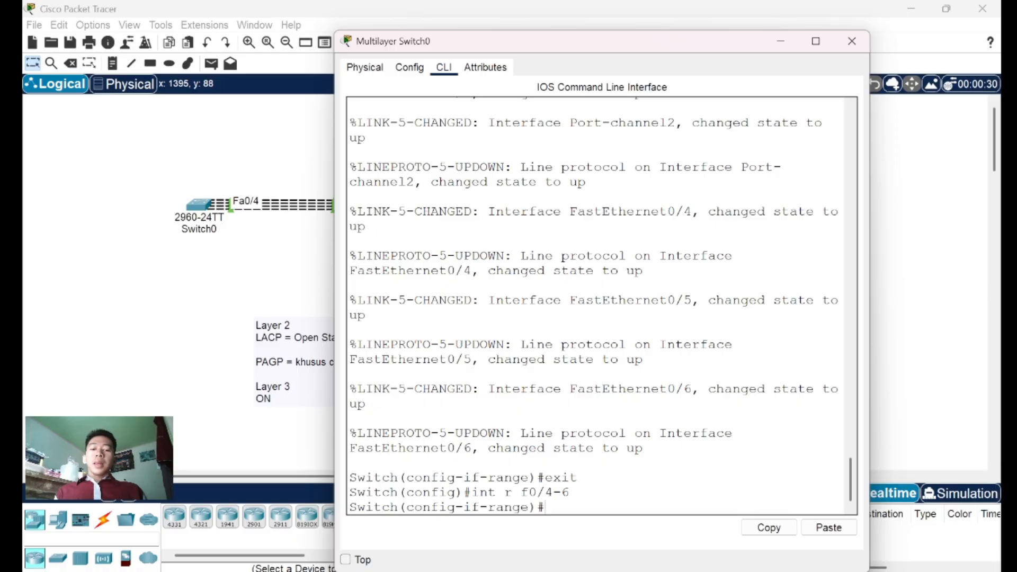
Turn the selected ports into Layer 3 ports with no switchport, and close Multilayer Switch0's window
text(no )
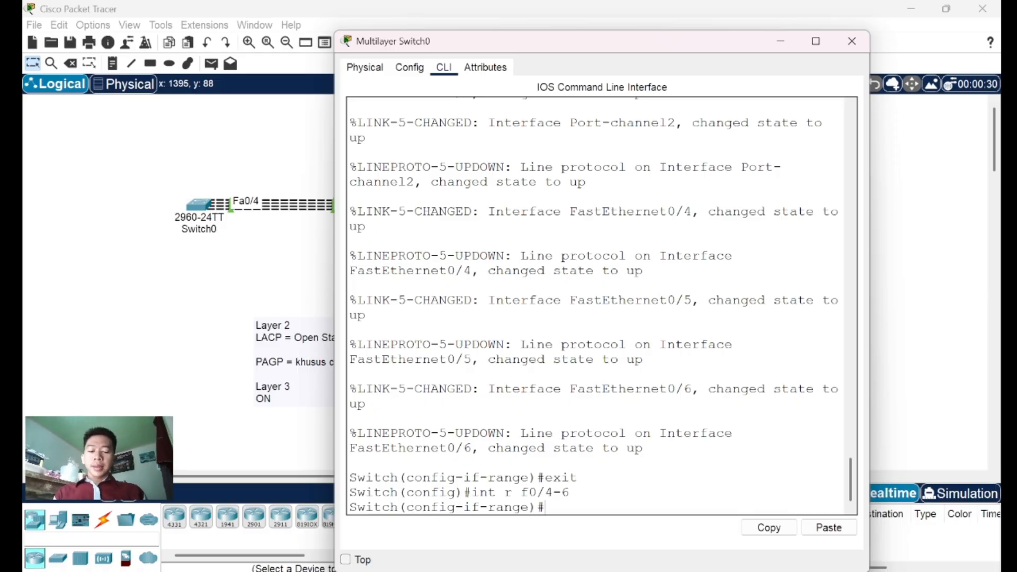
text(sw)
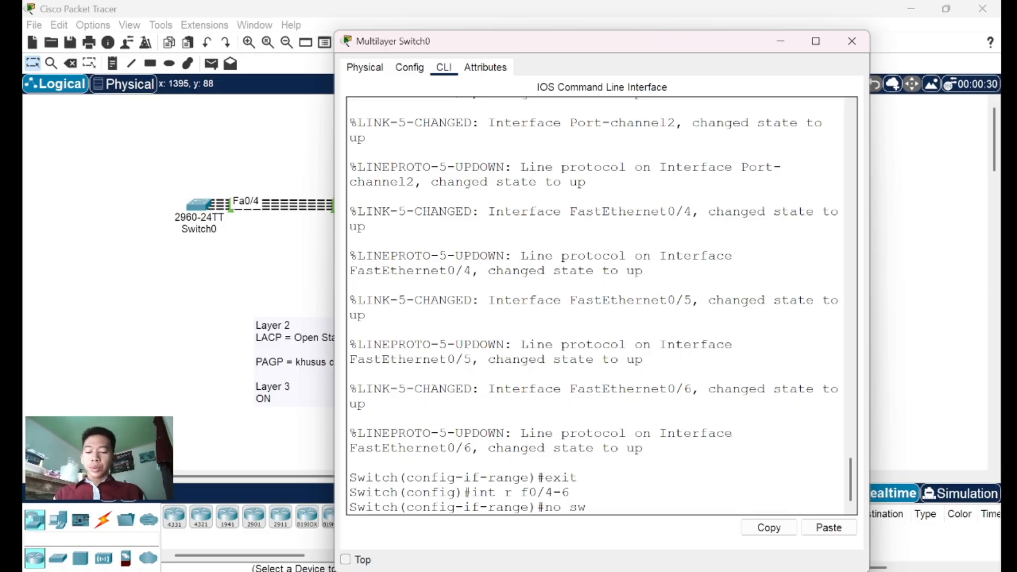
key(Tab)
key(Return)
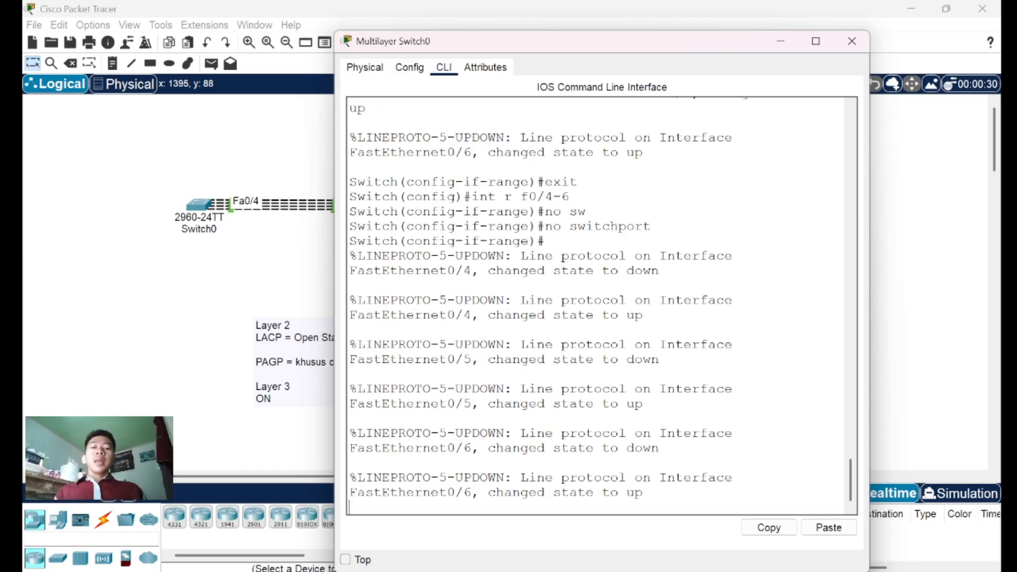
click(852, 42)
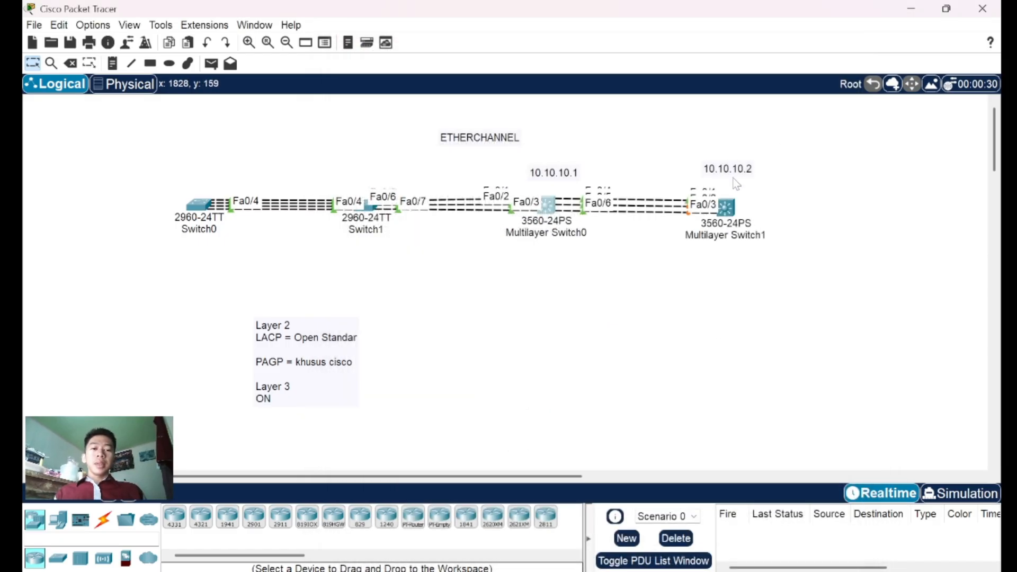
Open Multilayer Switch1's command line and decline the initial configuration dialog
click(726, 210)
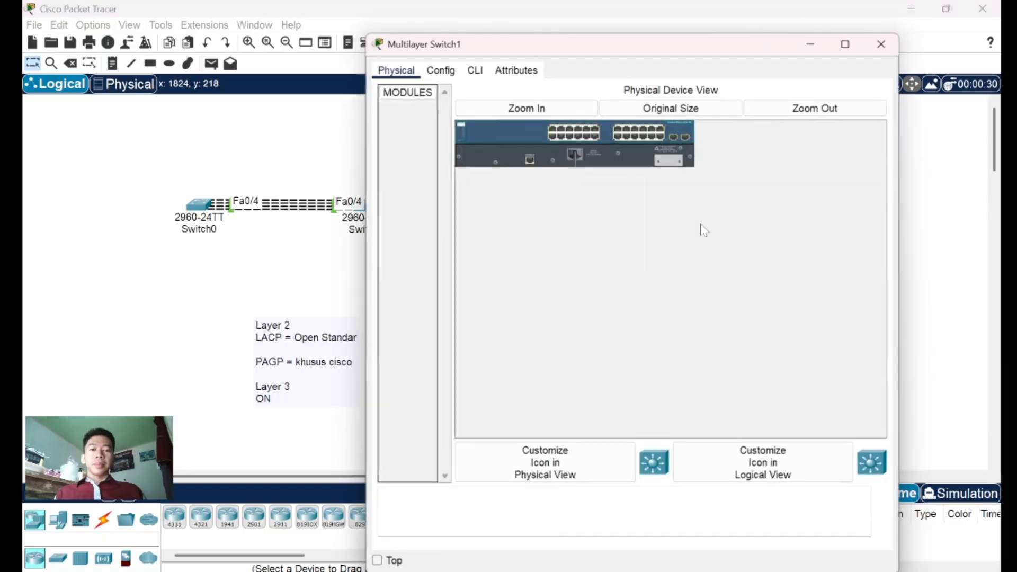
click(475, 70)
drag(715, 52, 666, 26)
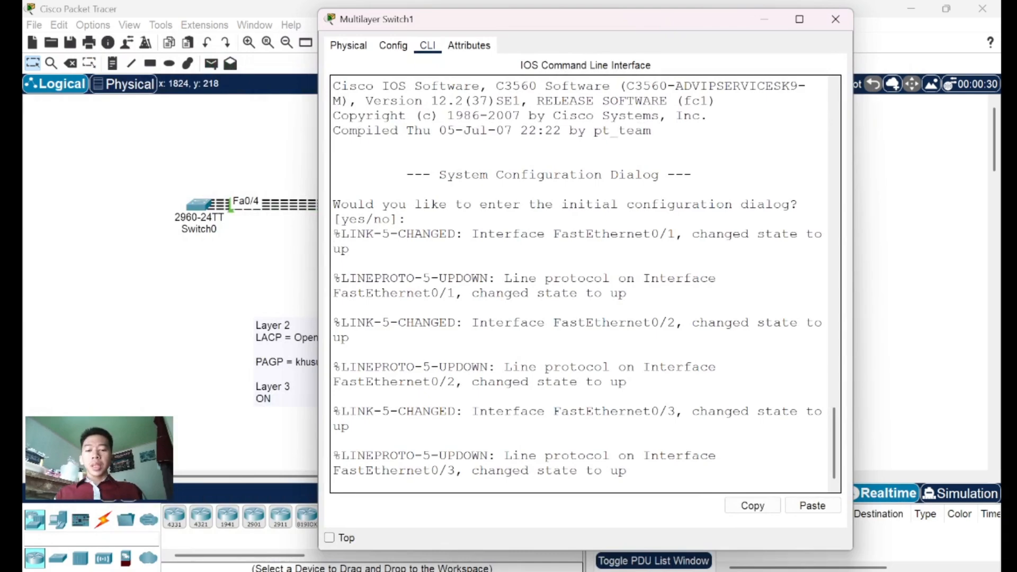
key(Return)
text(no)
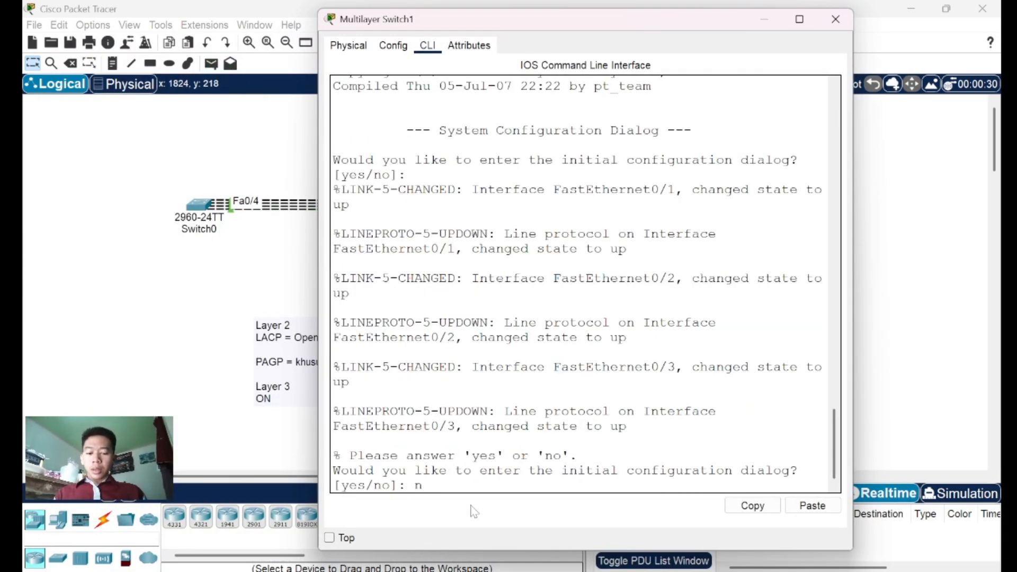
key(Return)
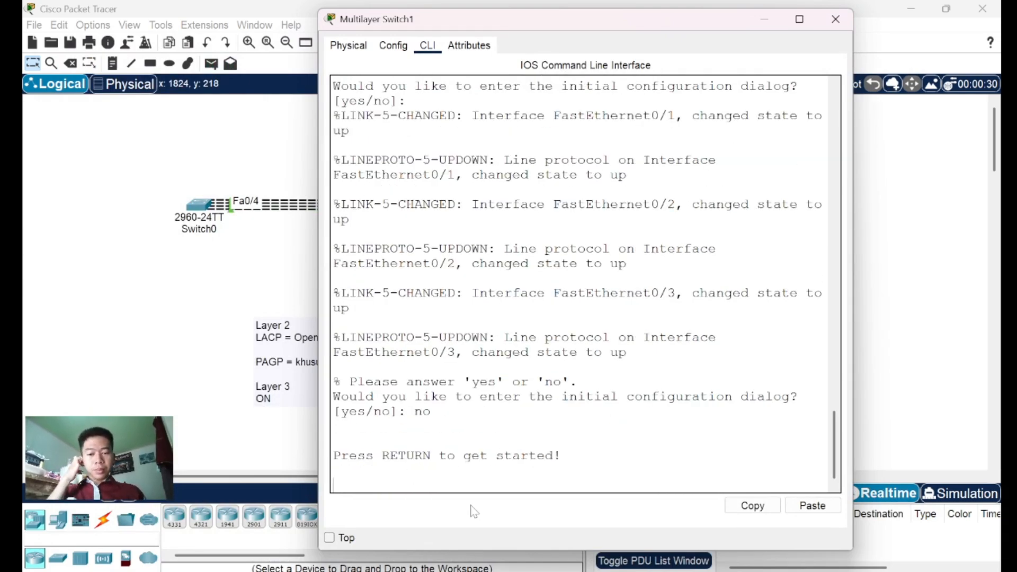
Enter privileged mode and global configuration mode on Multilayer Switch1 with en and conf t
key(Return)
text(en)
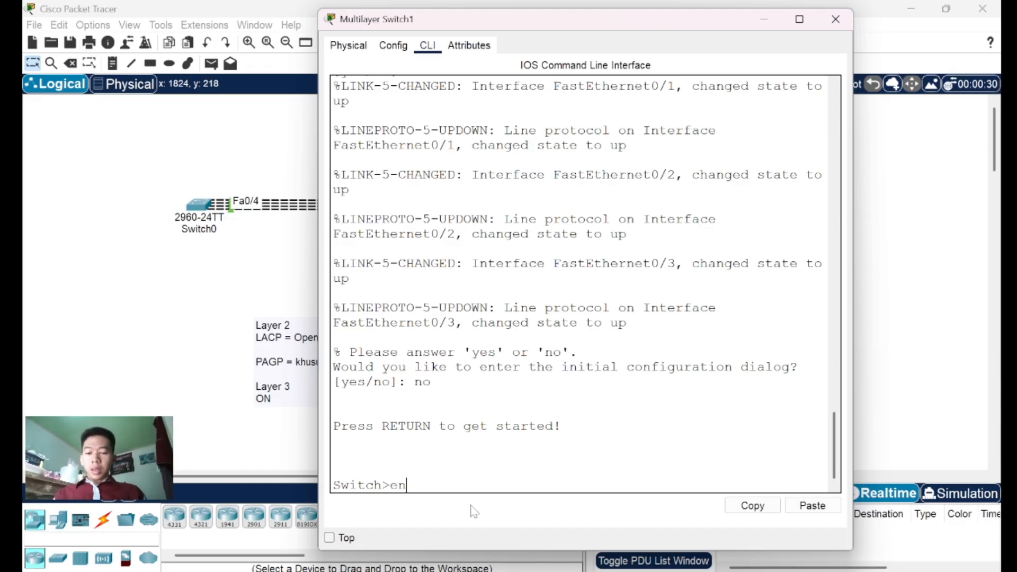
key(Return)
text(conf t)
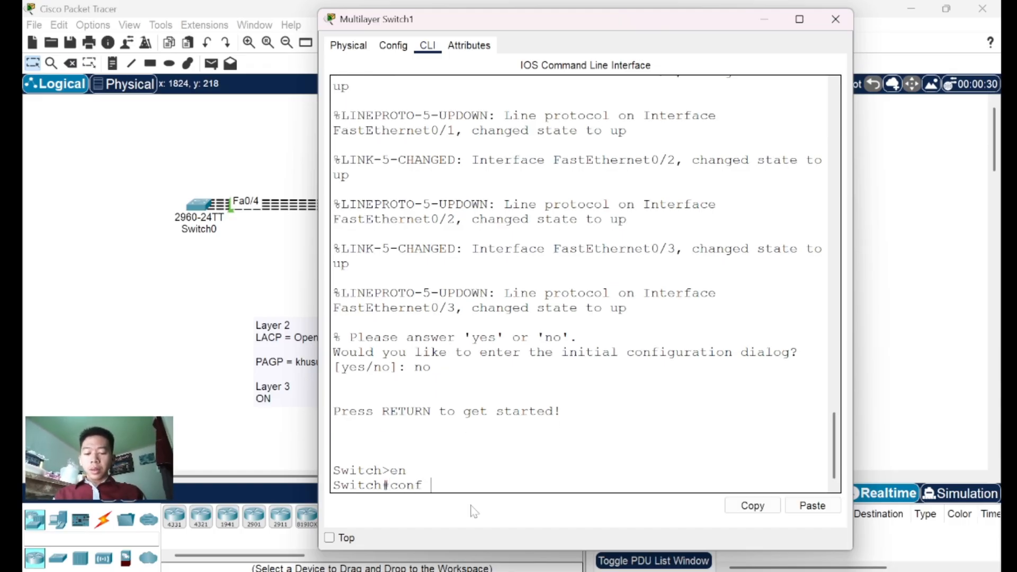
key(Return)
Enter interface-range configuration for f0/1-3 on Multilayer Switch1
text(i)
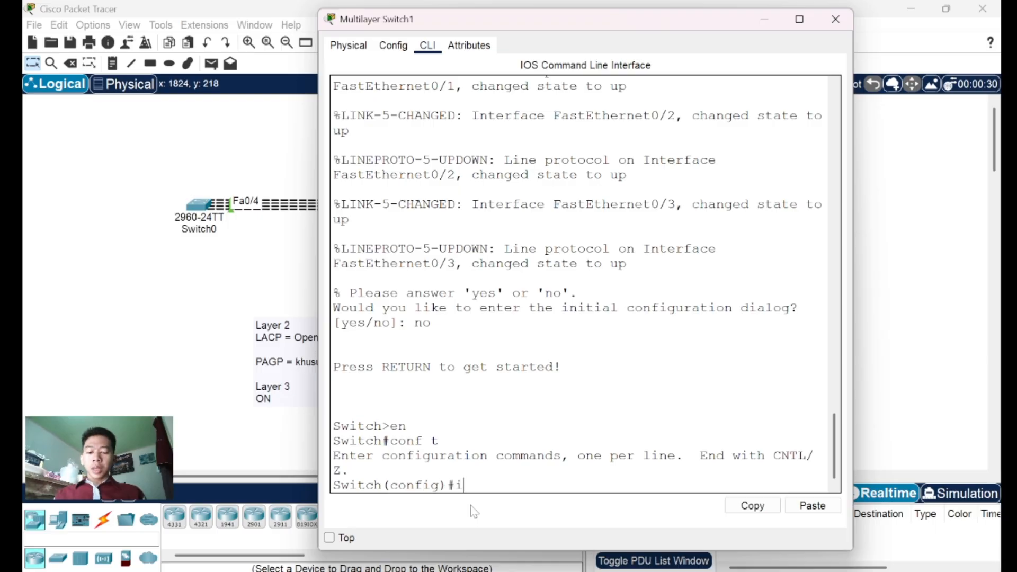
text(nt r f0)
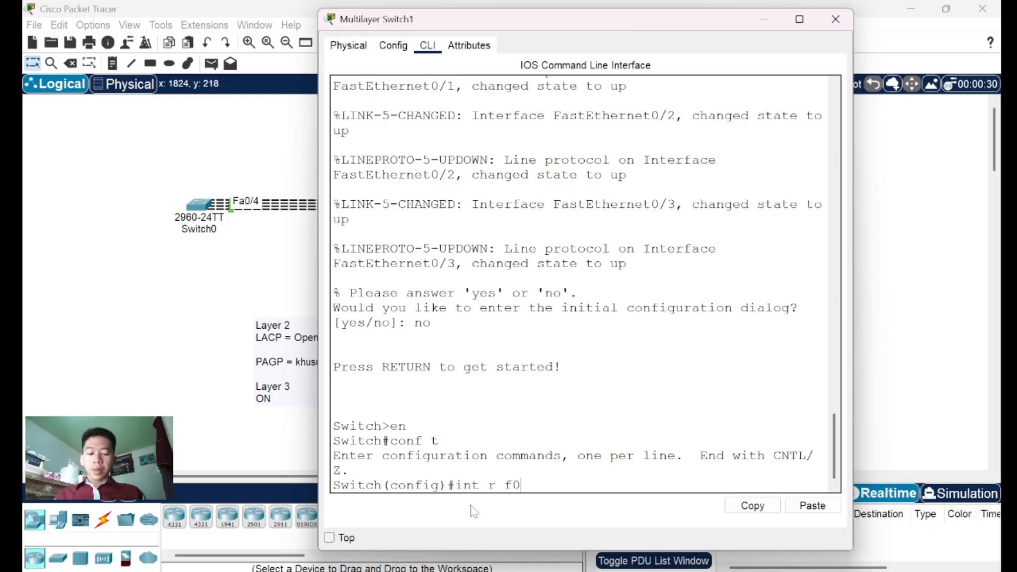
text(/1-3)
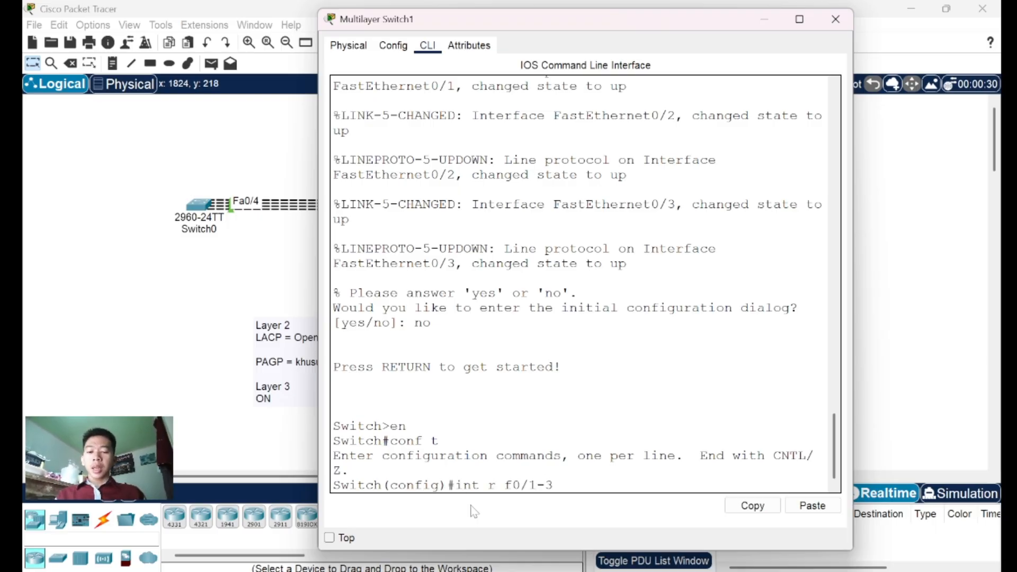
key(Return)
Turn ports f0/1-3 of Multilayer Switch1 into Layer 3 ports with no switchport
text(no )
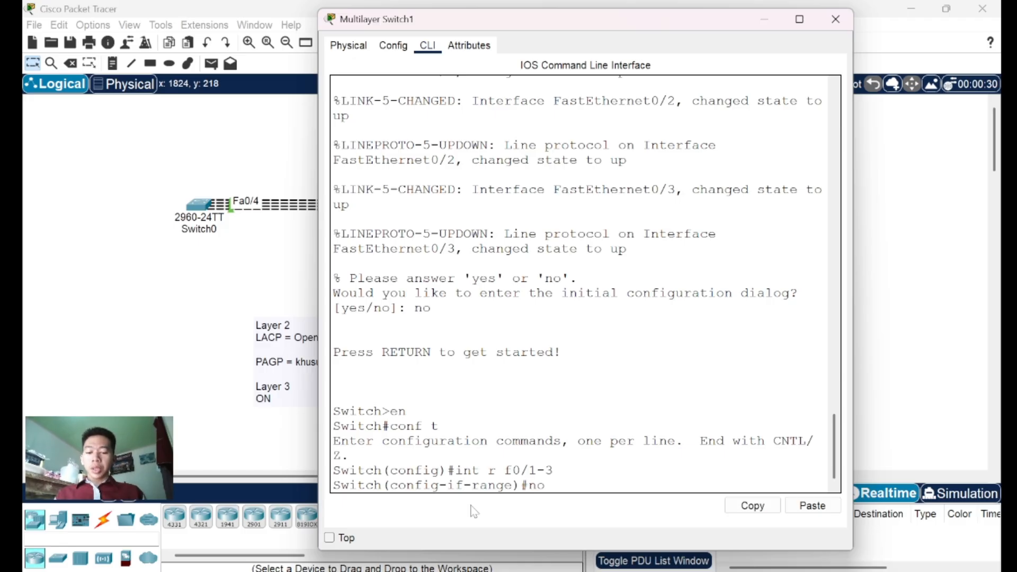
text(sw)
key(Tab)
key(Return)
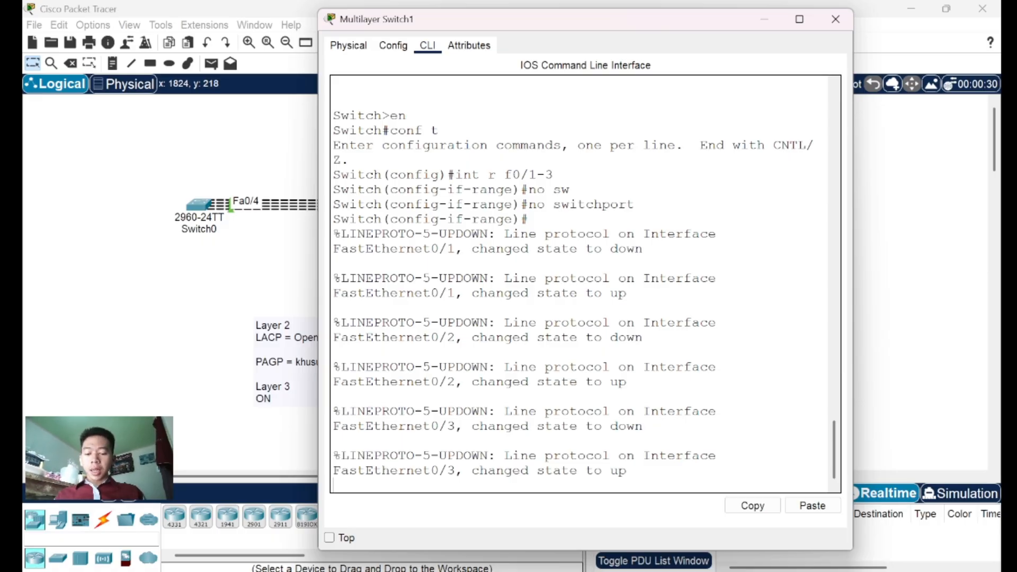
key(Return)
Display the EtherChannel summary with do sh etherchannel sum and review the no switchport command entered above it
text(d)
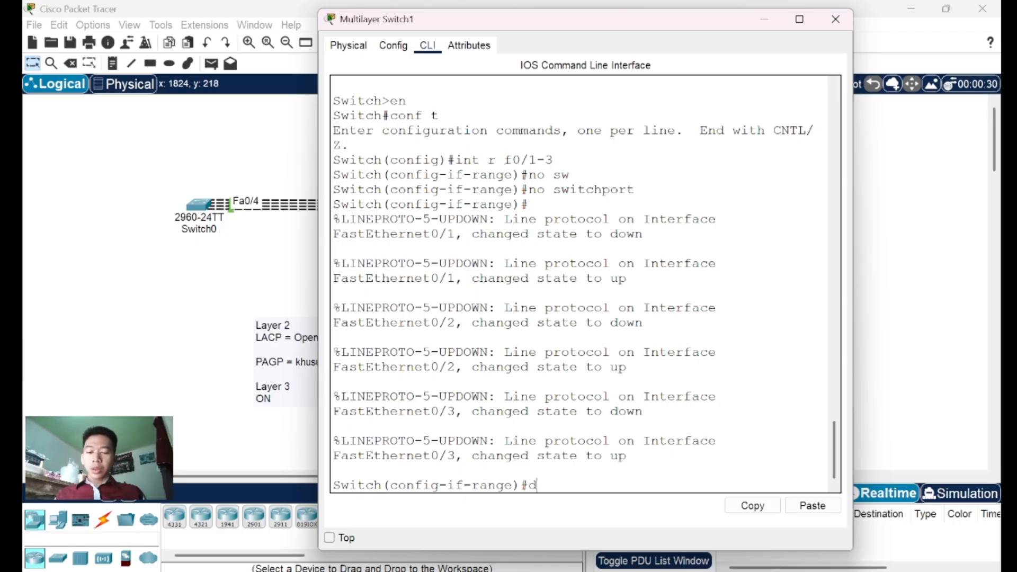
text(o sh e)
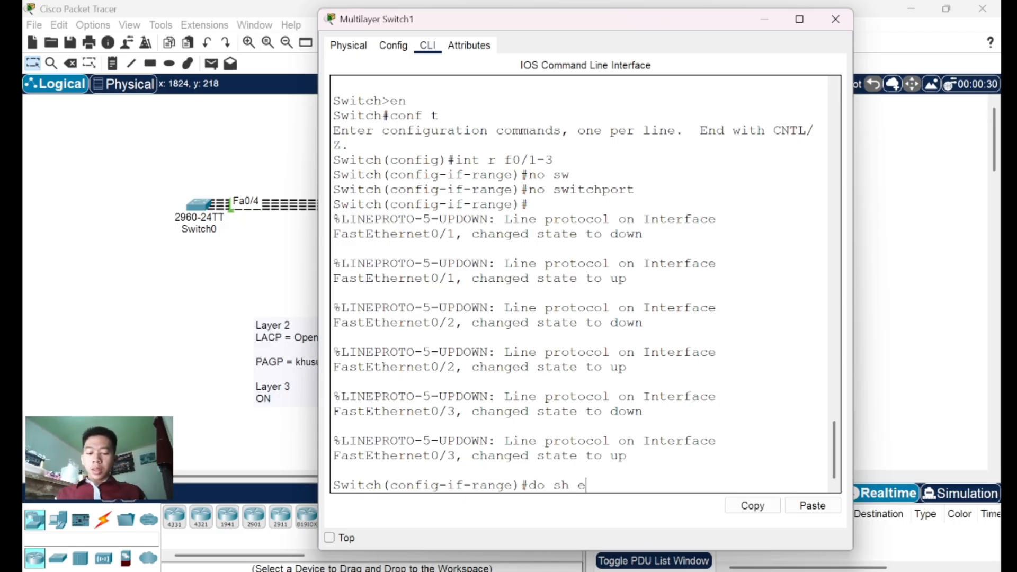
text(therchan)
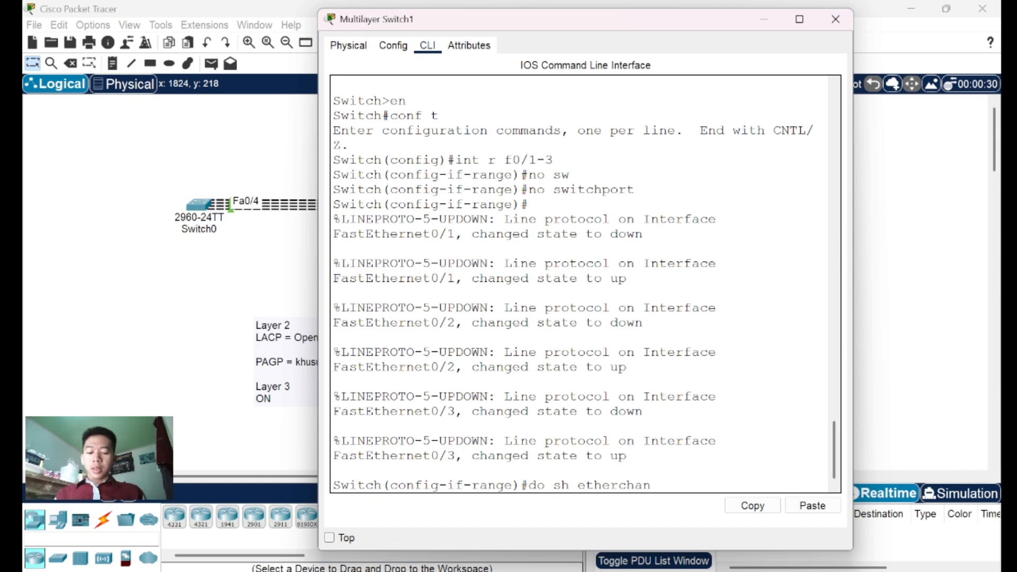
text(nel sum)
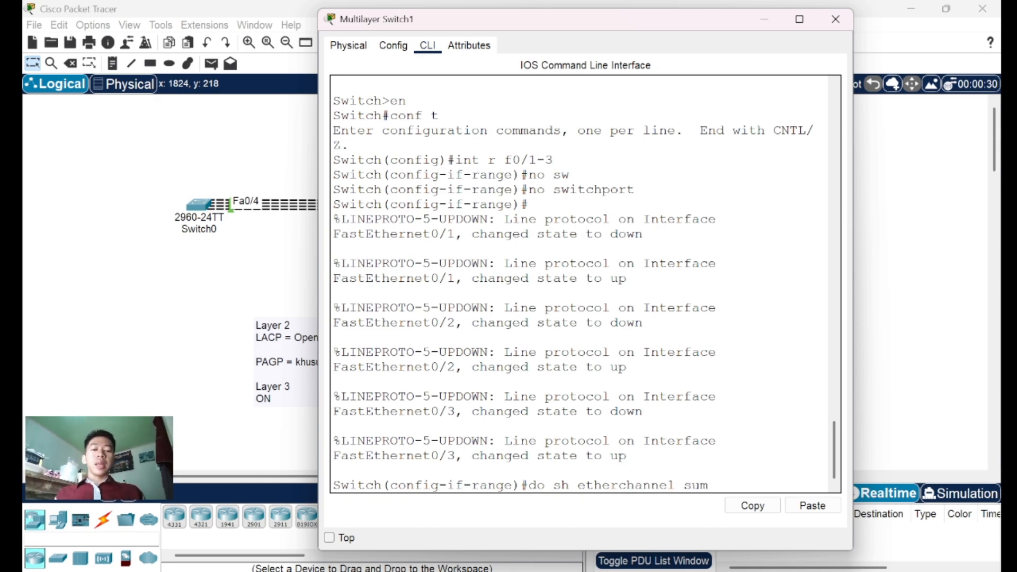
key(Return)
scroll(565, 477, down, 1)
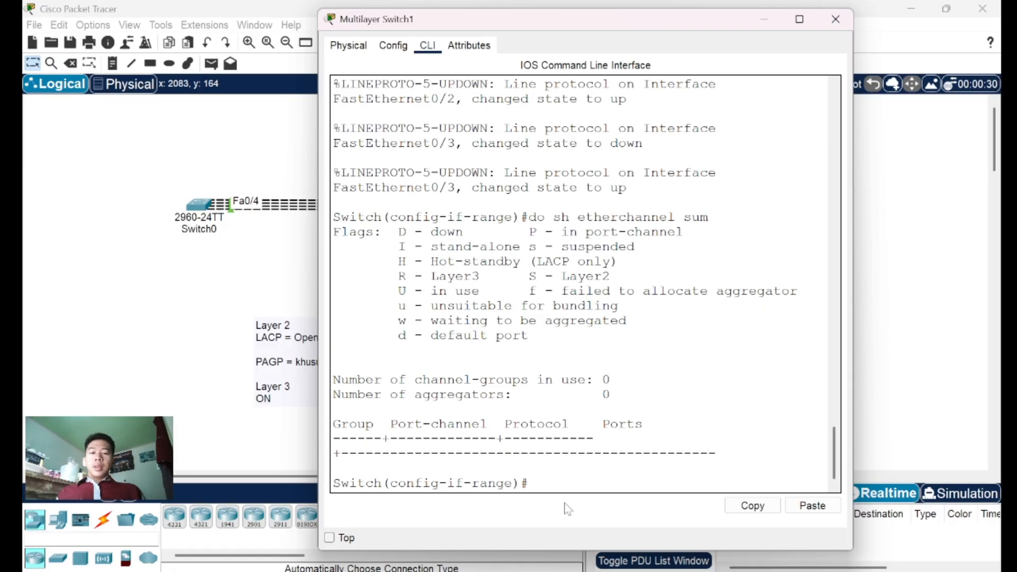
scroll(567, 424, up, 2)
scroll(567, 424, down, 2)
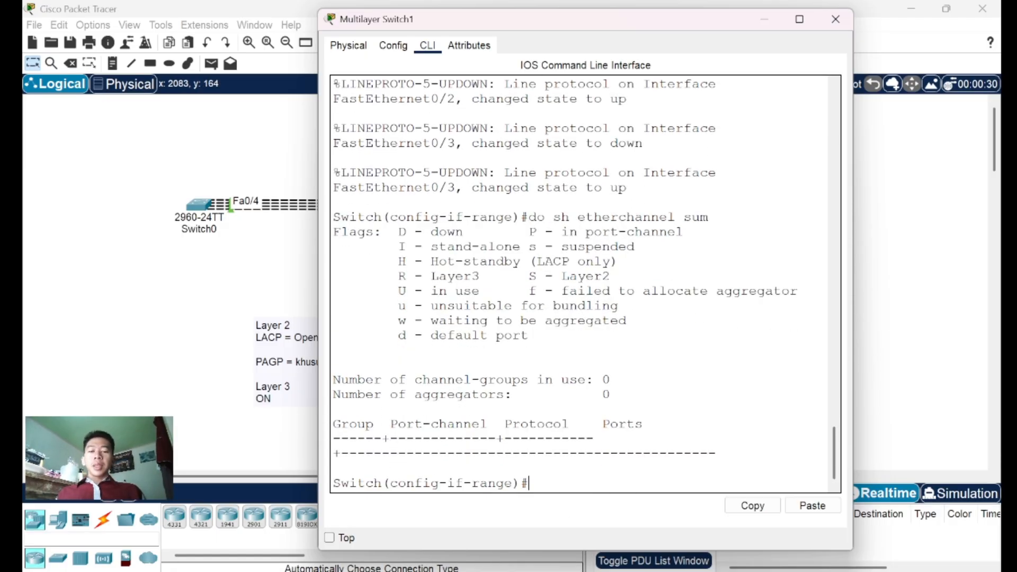
scroll(578, 286, up, 8)
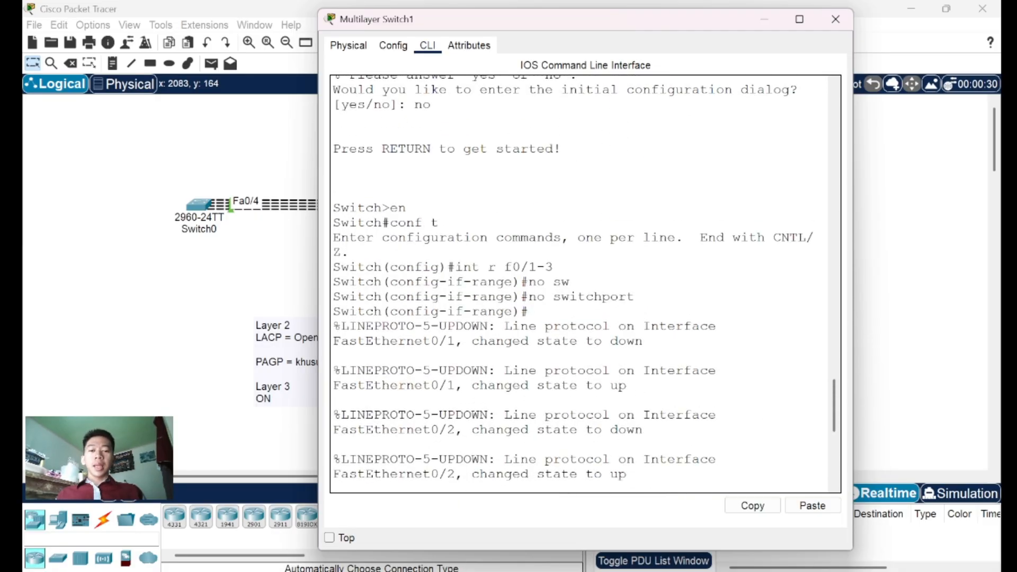
drag(644, 297, 529, 297)
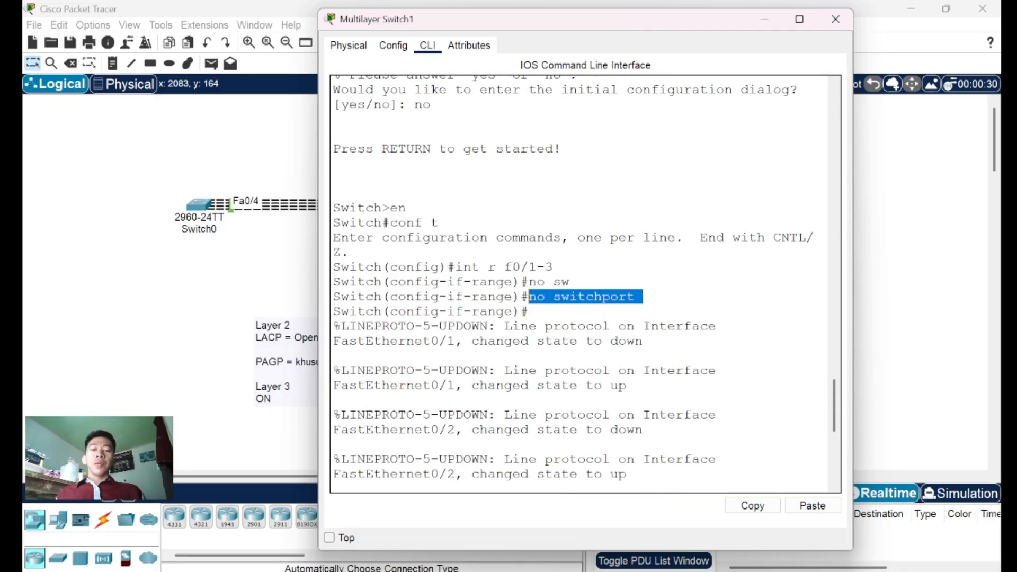
click(530, 298)
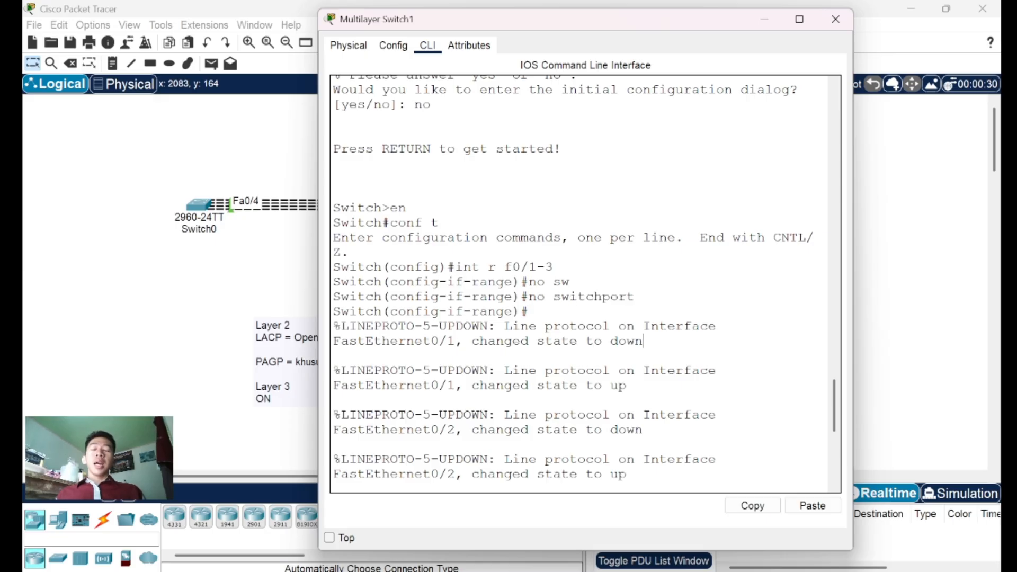
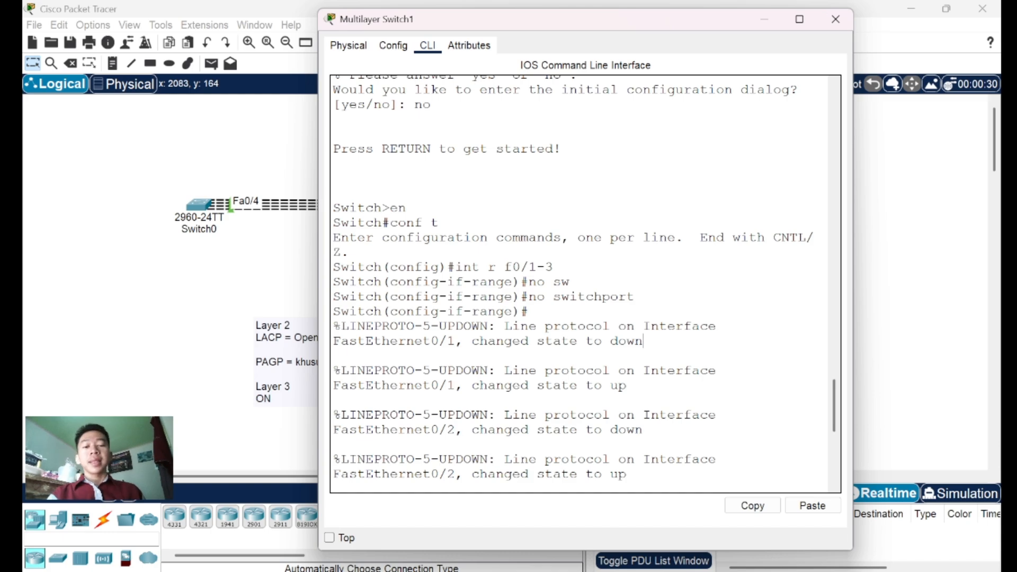
List the available modes for channel-group 3 and assign ports f0/1-3 to it with channel-group 3 mode on
scroll(585, 284, down, 8)
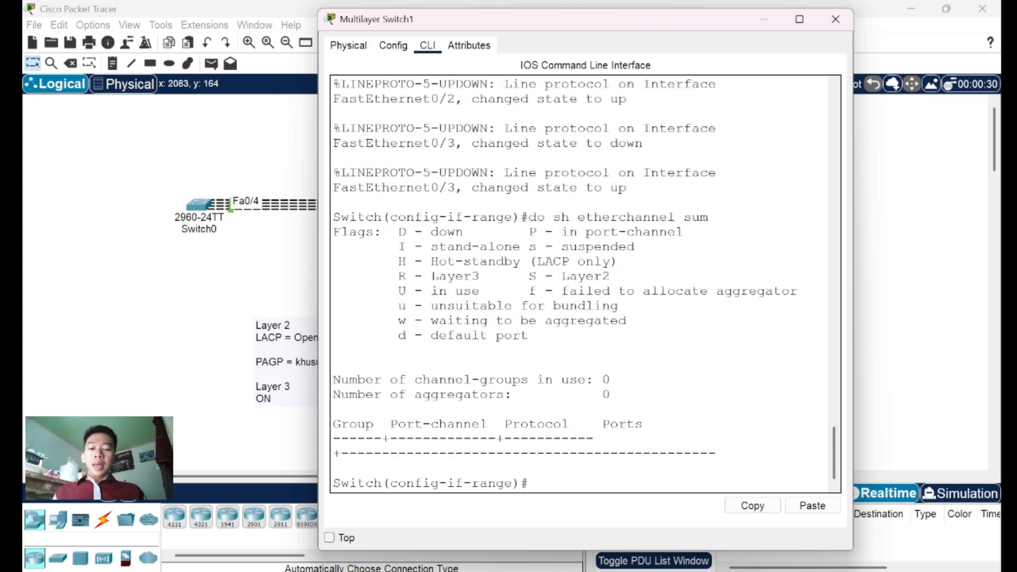
text(chan)
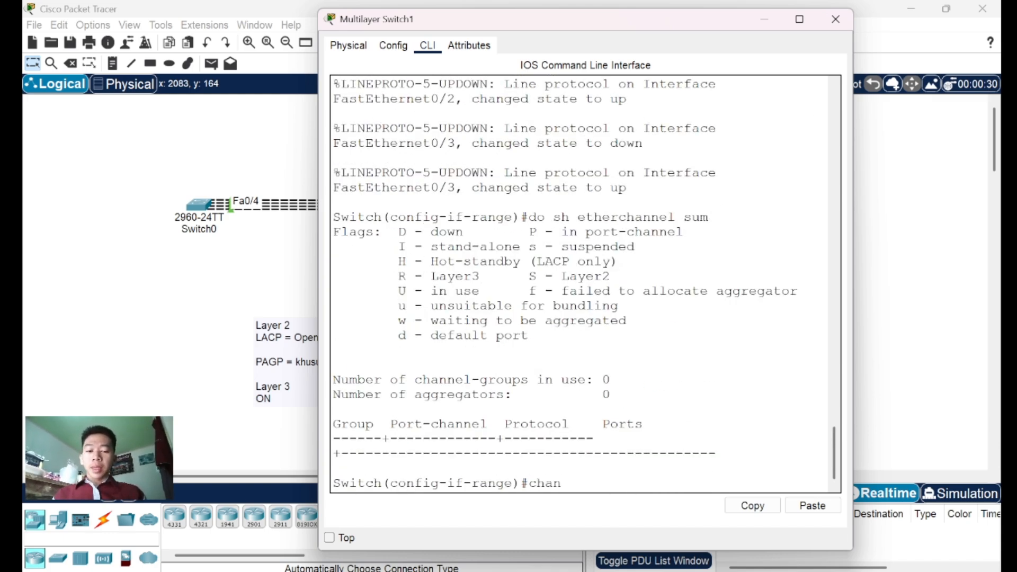
text(ne)
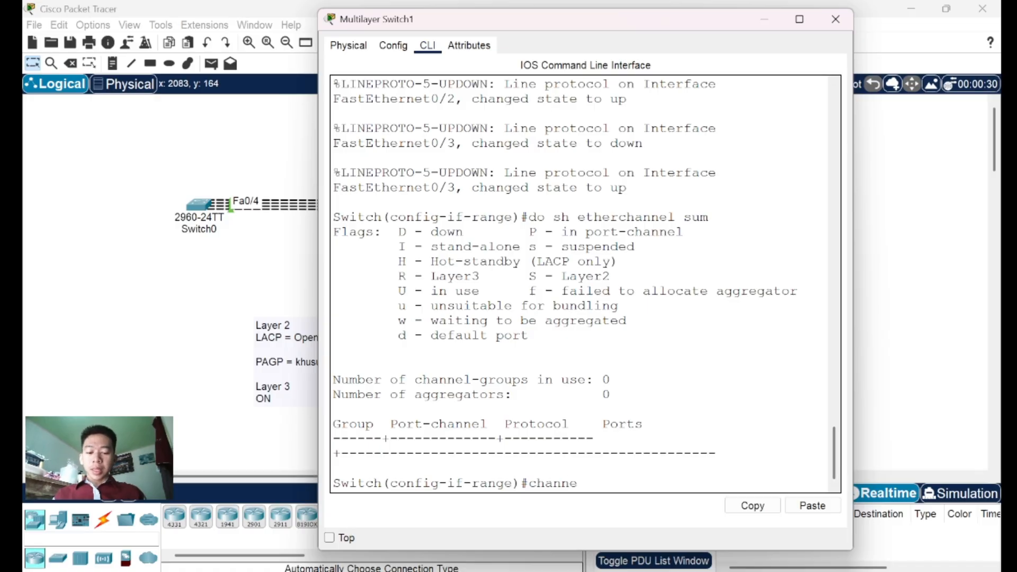
text(l-group)
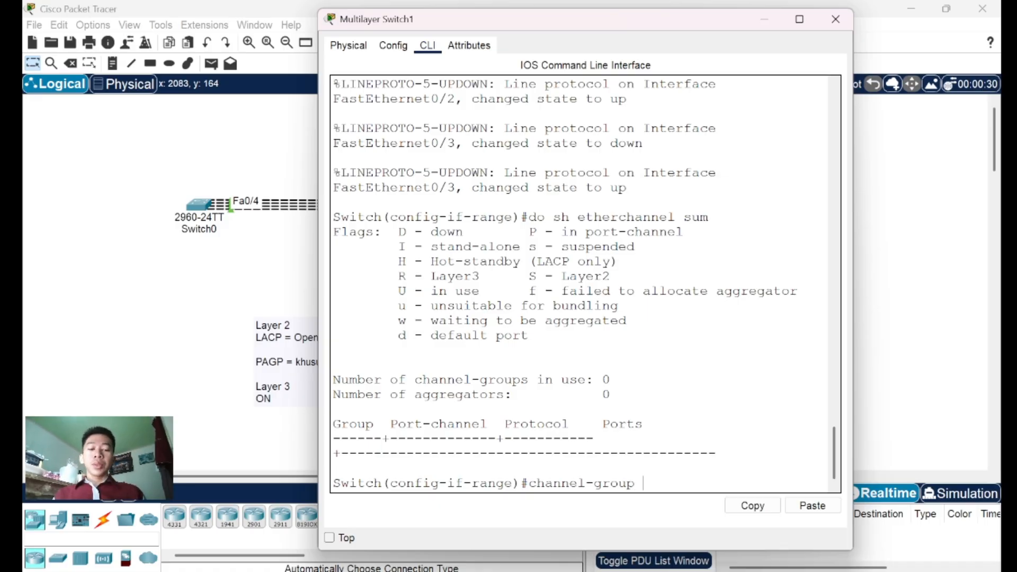
text(3 mode)
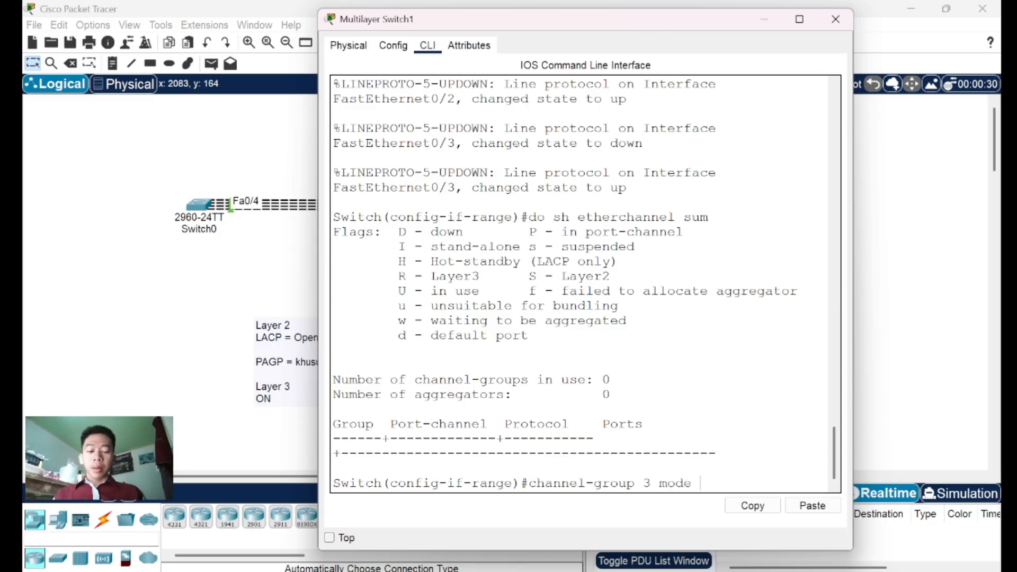
text( ?)
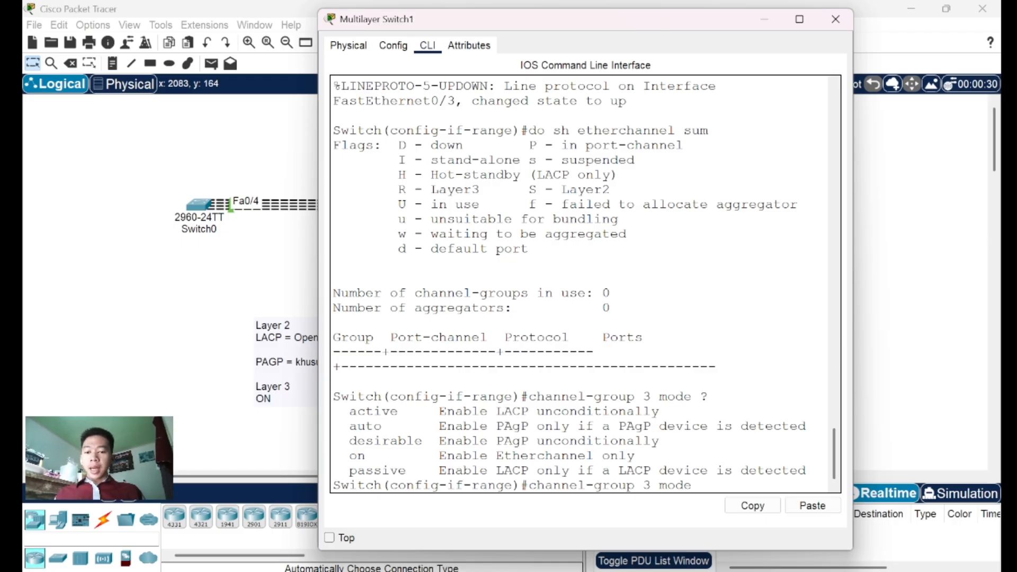
drag(349, 455, 373, 456)
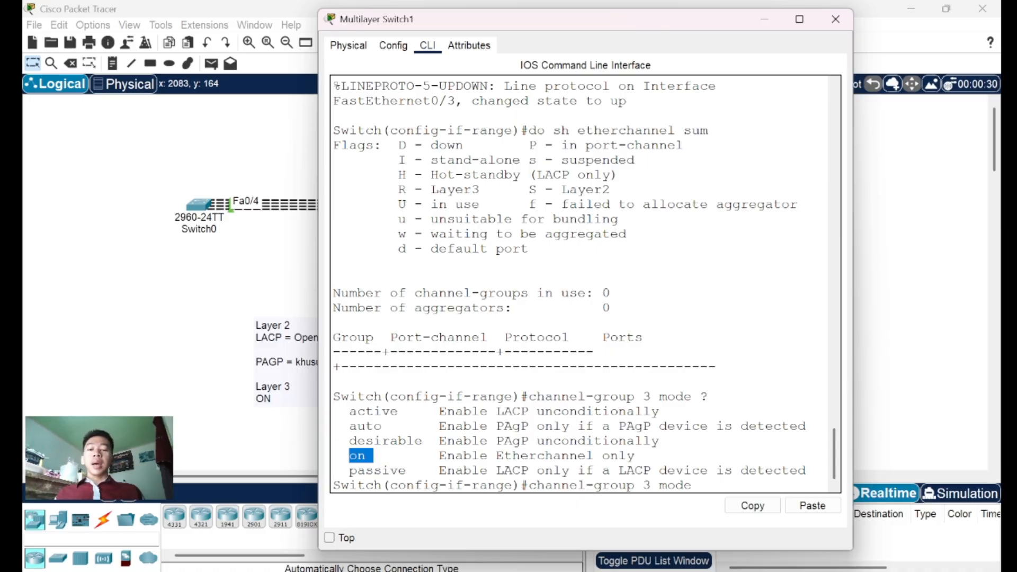
click(342, 471)
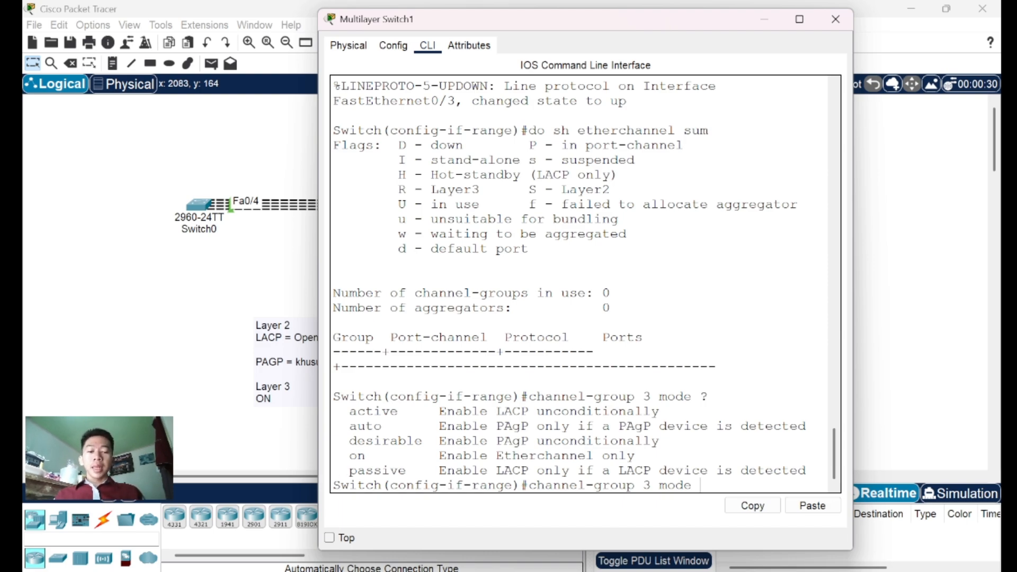
text(on)
key(Return)
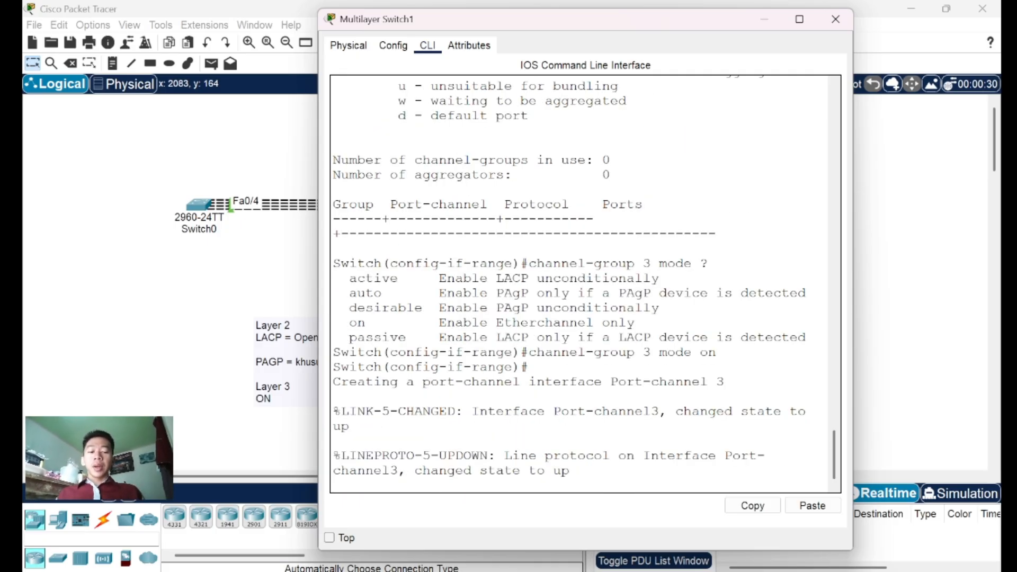
key(Return)
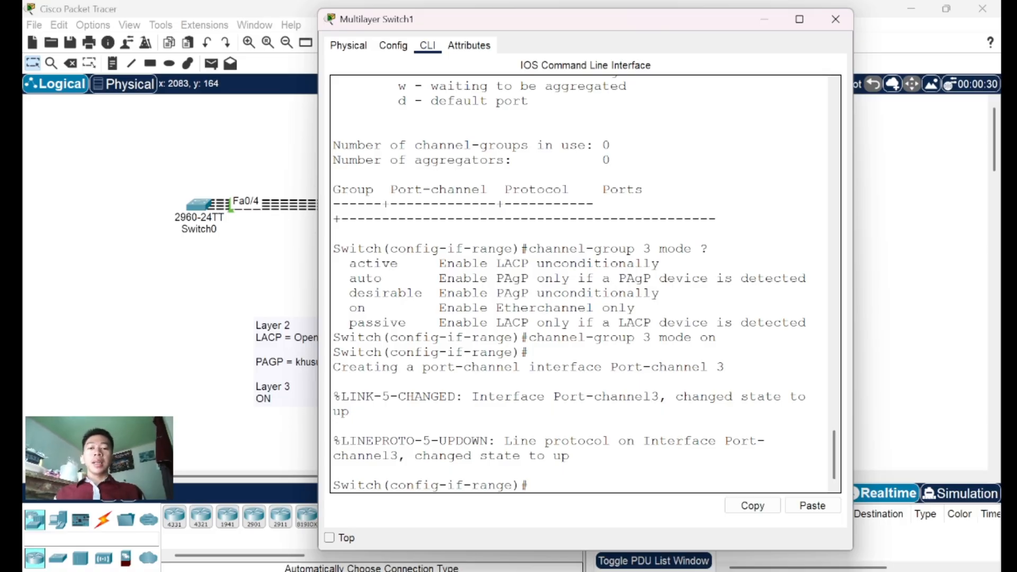
Review the commands entered so far and open interface configuration for port-channel 3 with int po3
scroll(583, 286, up, 8)
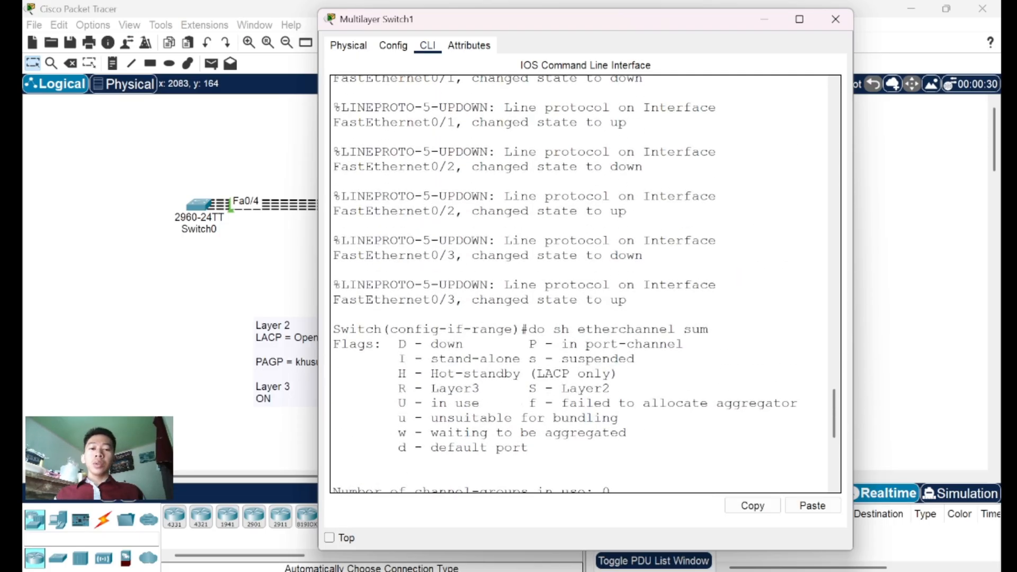
scroll(583, 286, up, 8)
scroll(583, 286, up, 1)
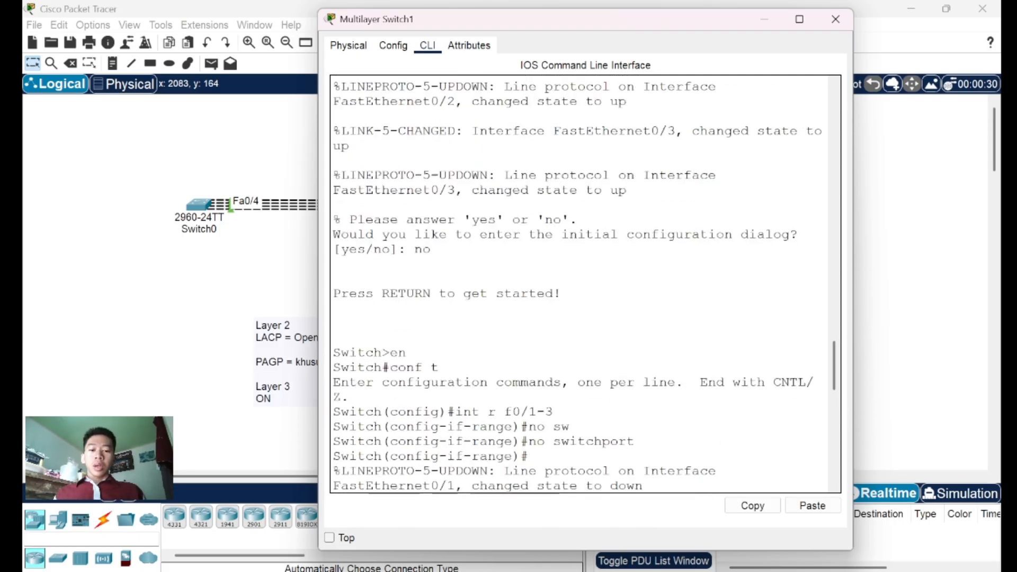
scroll(583, 287, down, 1)
scroll(583, 286, down, 15)
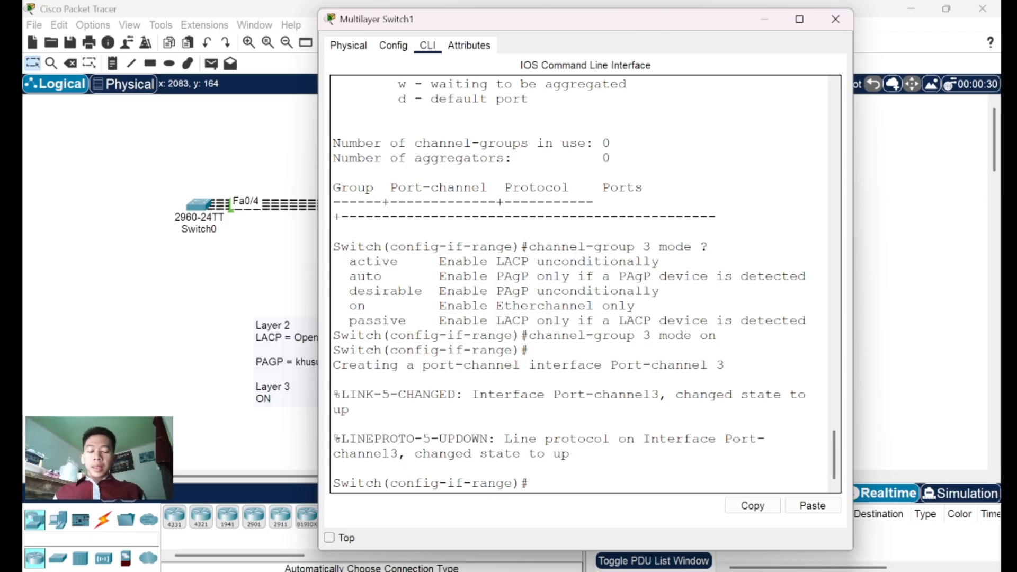
text(po3)
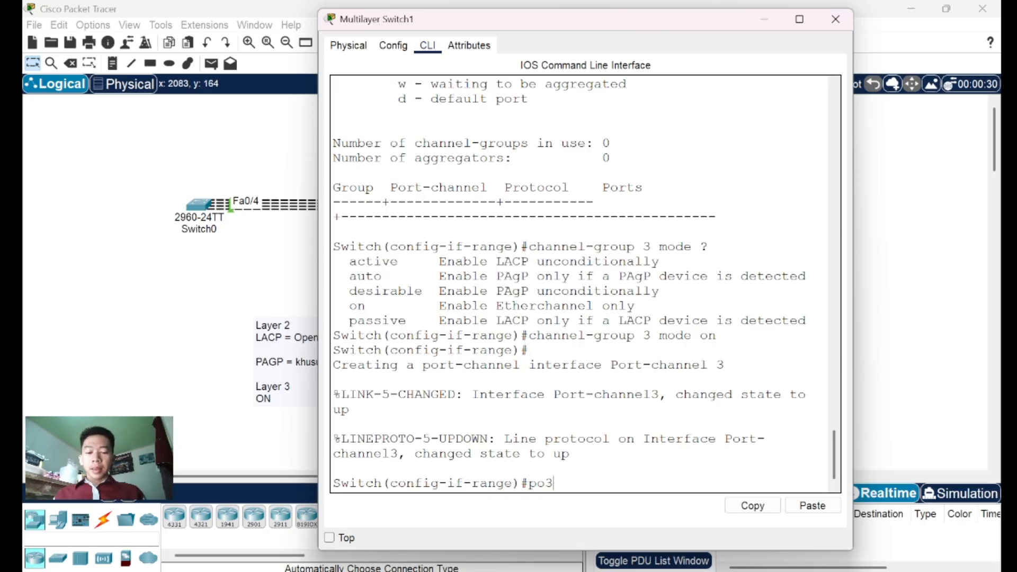
key(Return)
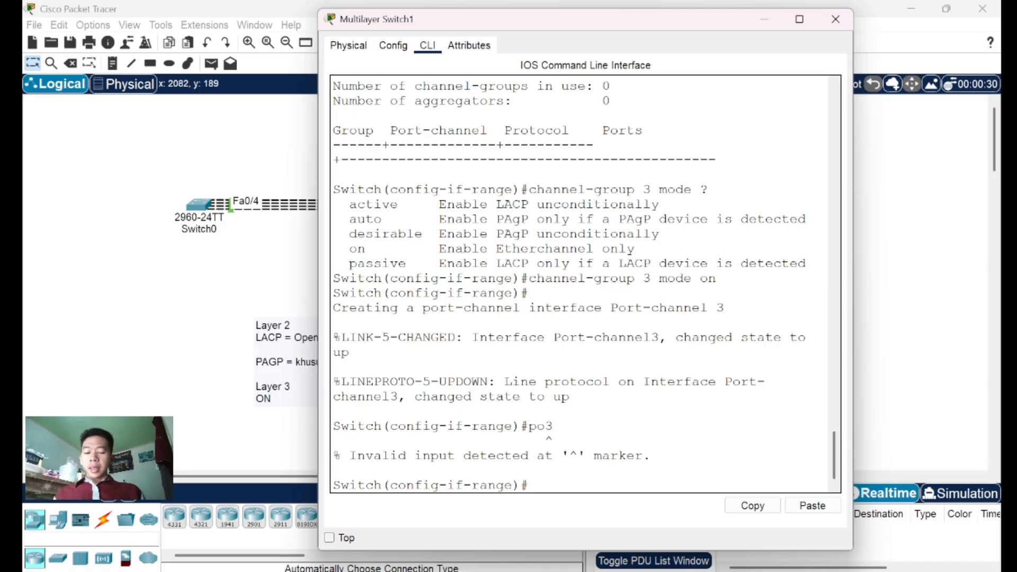
text(int)
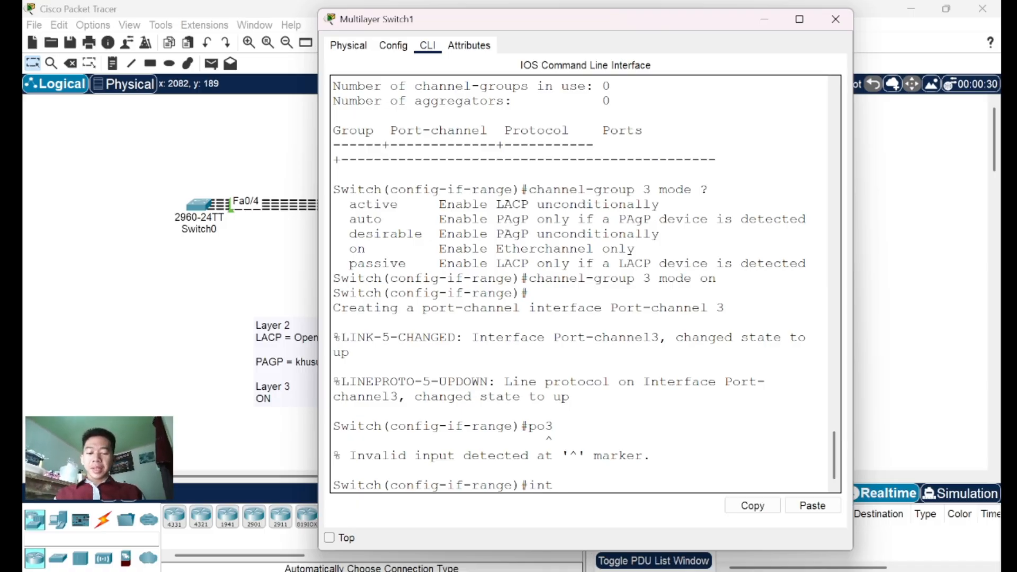
text( po3)
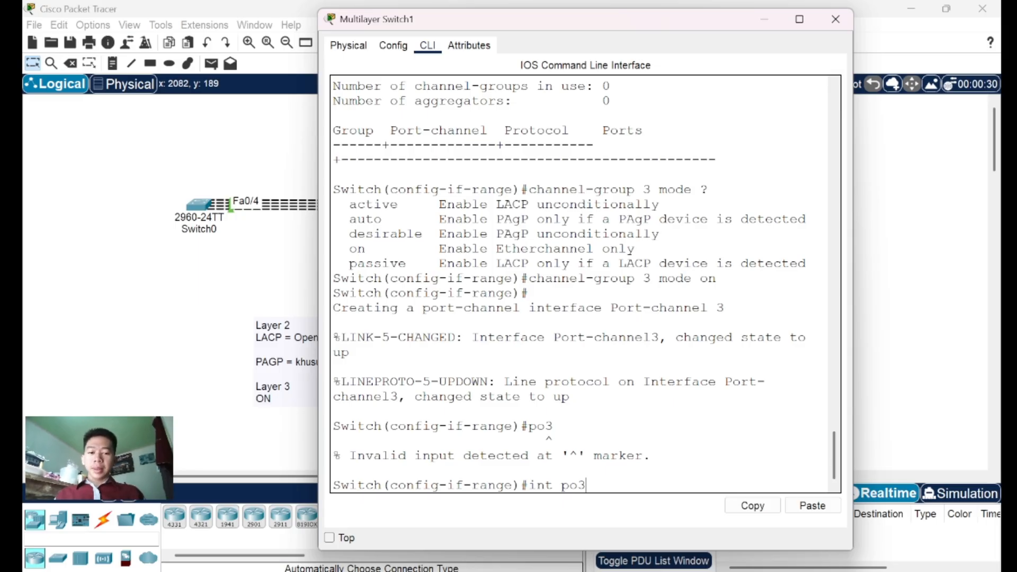
key(Return)
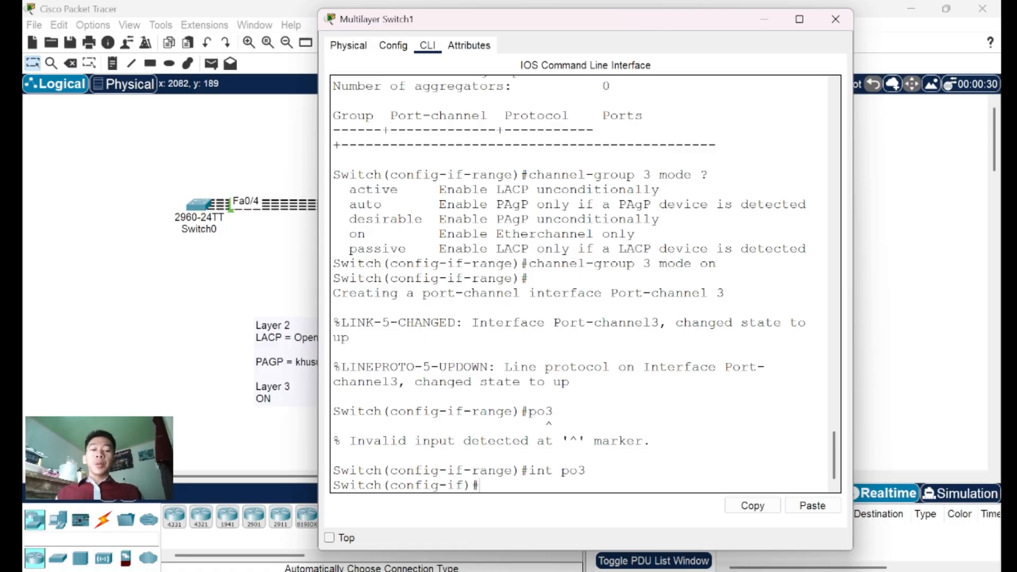
Assign IP address 10.10.10.2 with mask 255.255.255.0 to port-channel 3 using ip add, and close the Multilayer Switch1 window
text(ip)
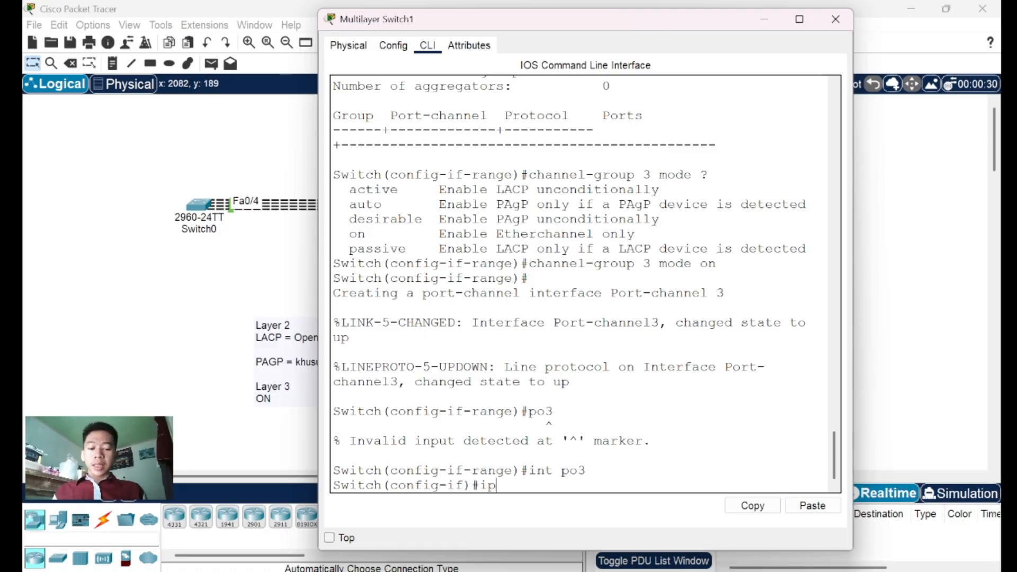
text( ad)
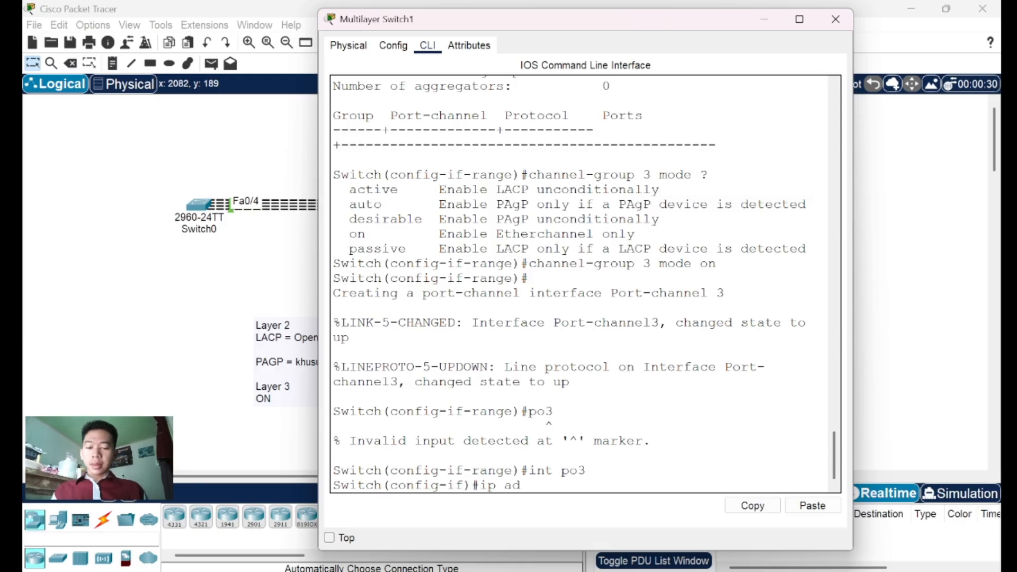
text(d 1)
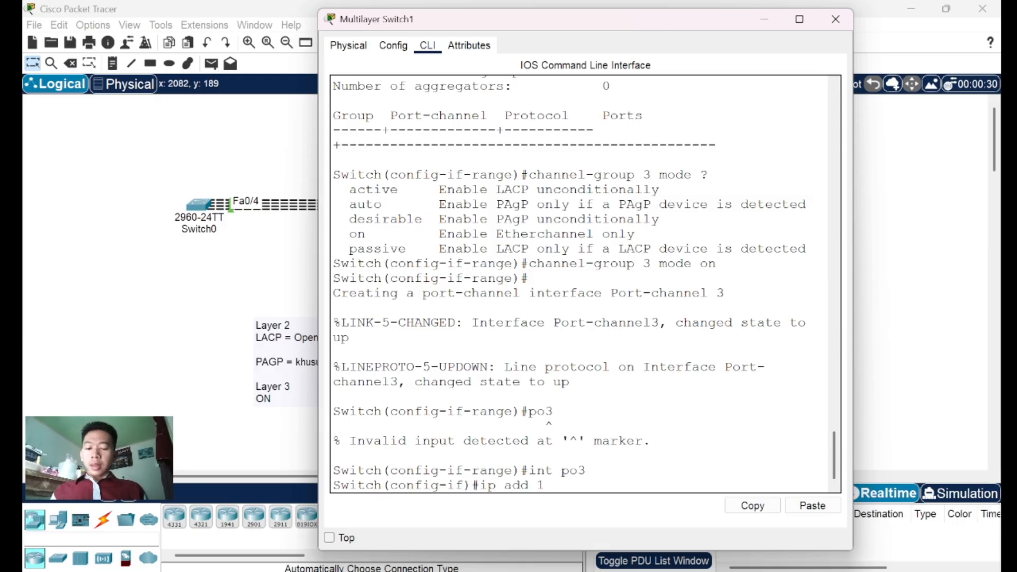
text(0.10.10)
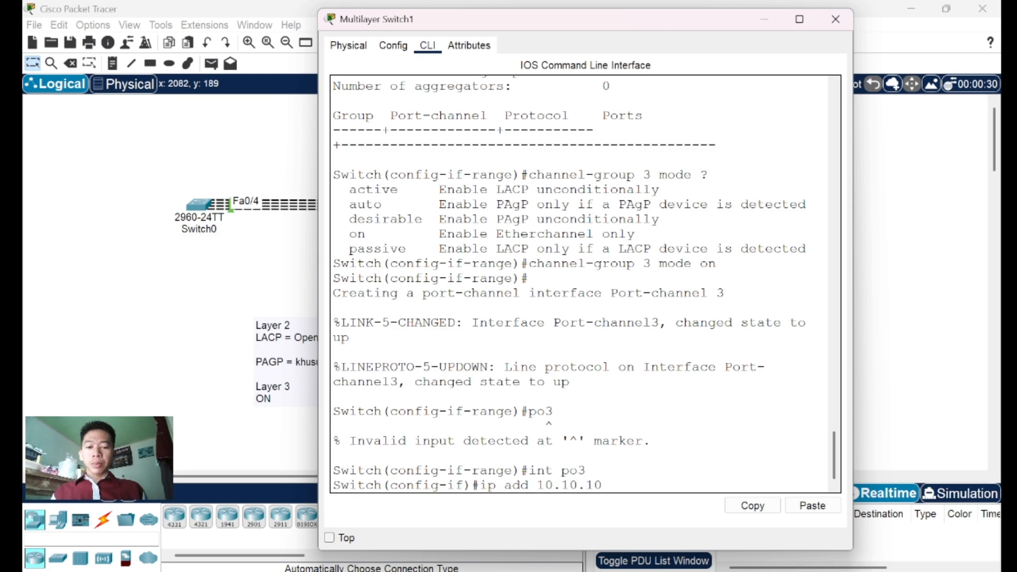
text(.2)
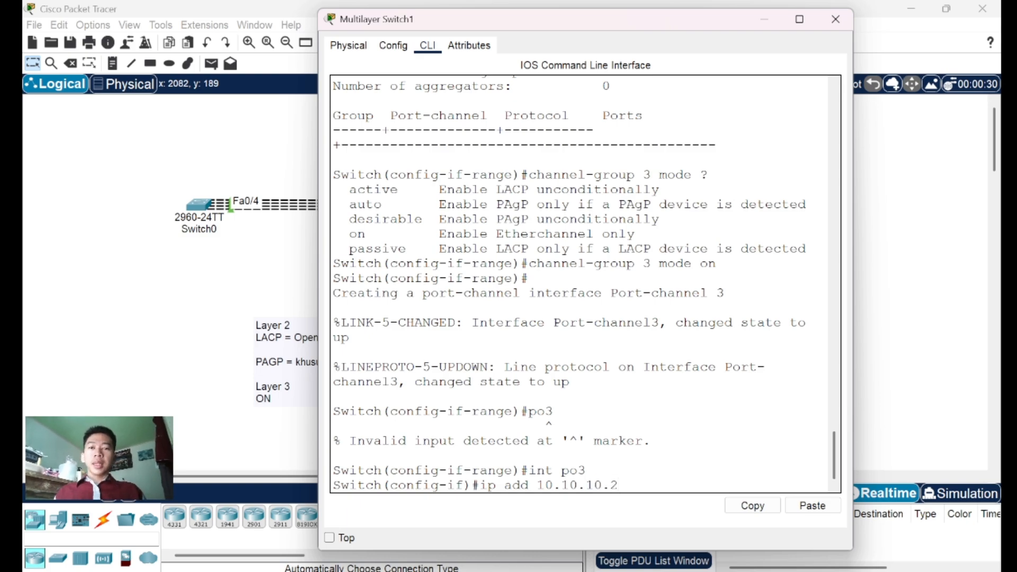
drag(652, 20, 589, 44)
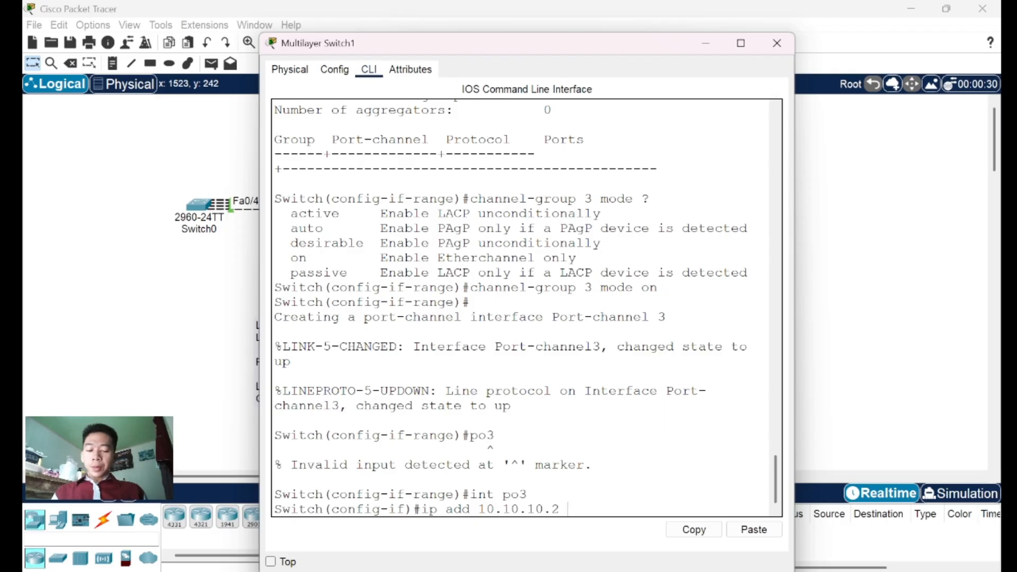
text(255.255.2)
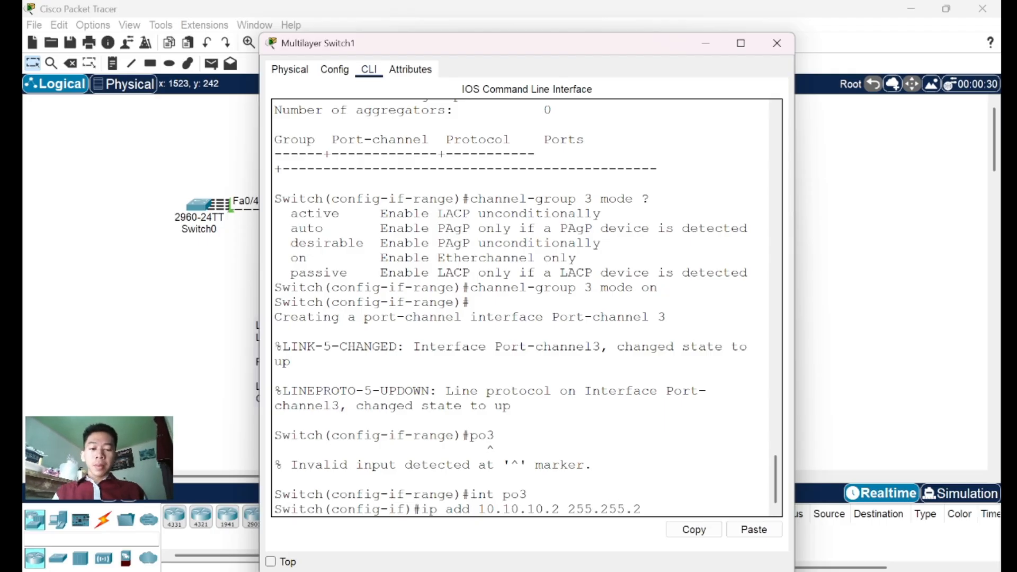
text(55.2)
key(BackSpace)
text(0)
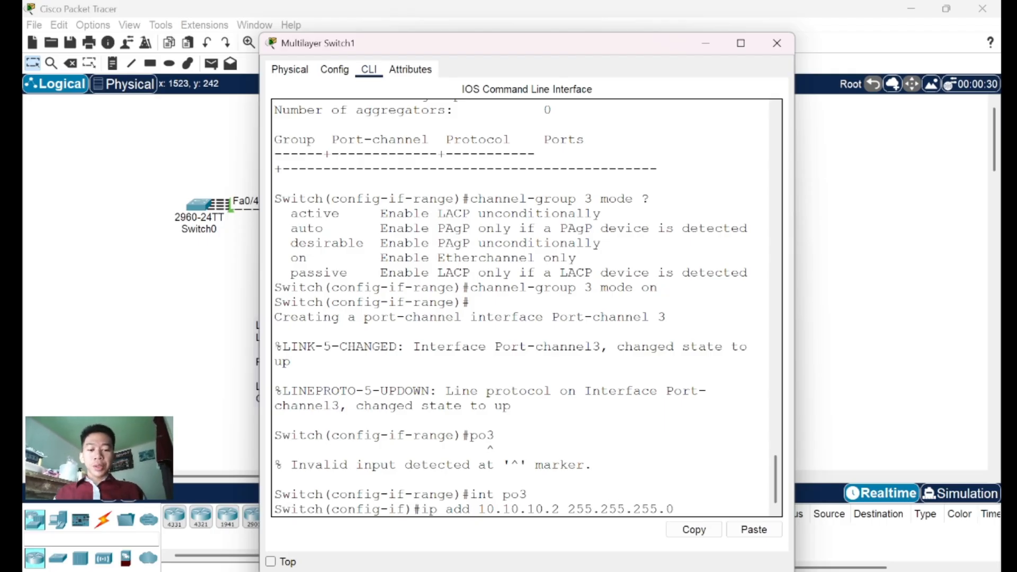
key(Return)
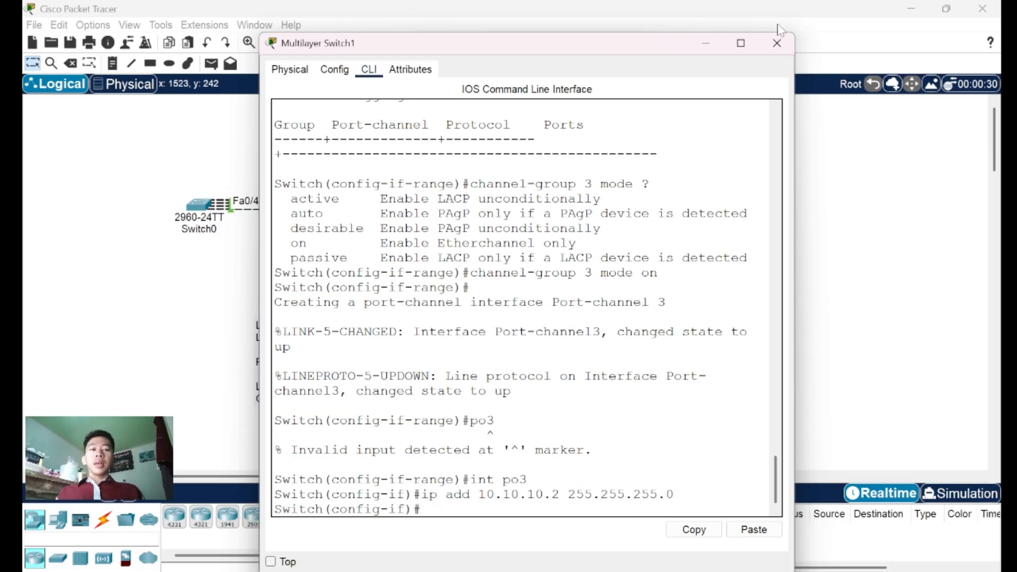
click(777, 43)
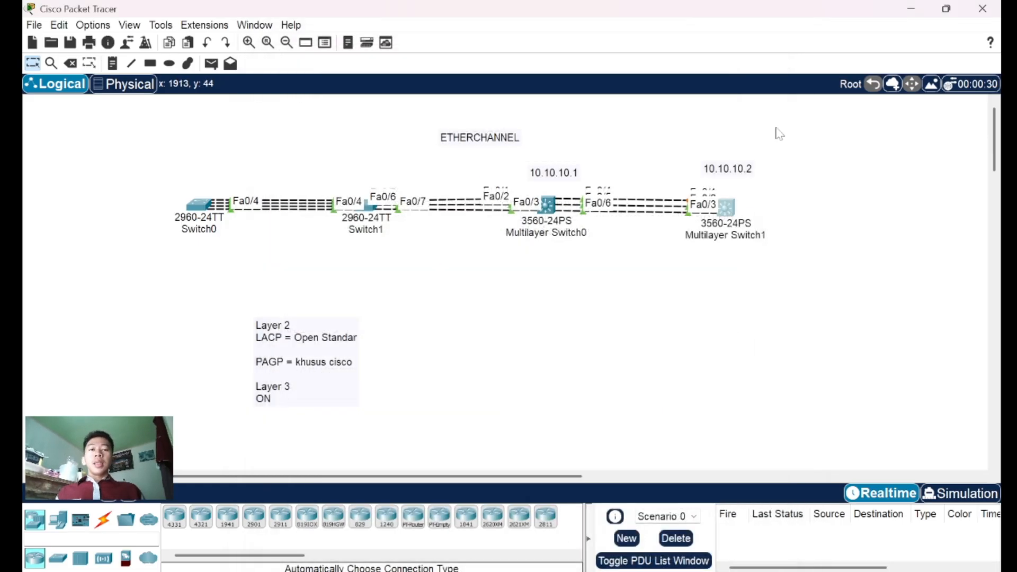
On Multilayer Switch0, assign ports f0/4-6 to channel group 3 with channel-group 3 mode on
click(546, 204)
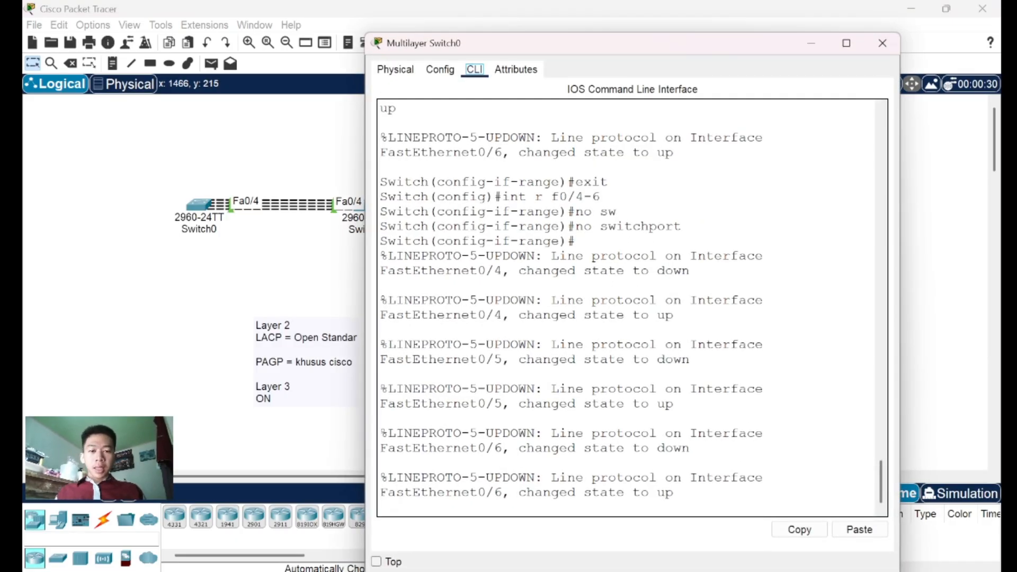
drag(674, 227, 604, 241)
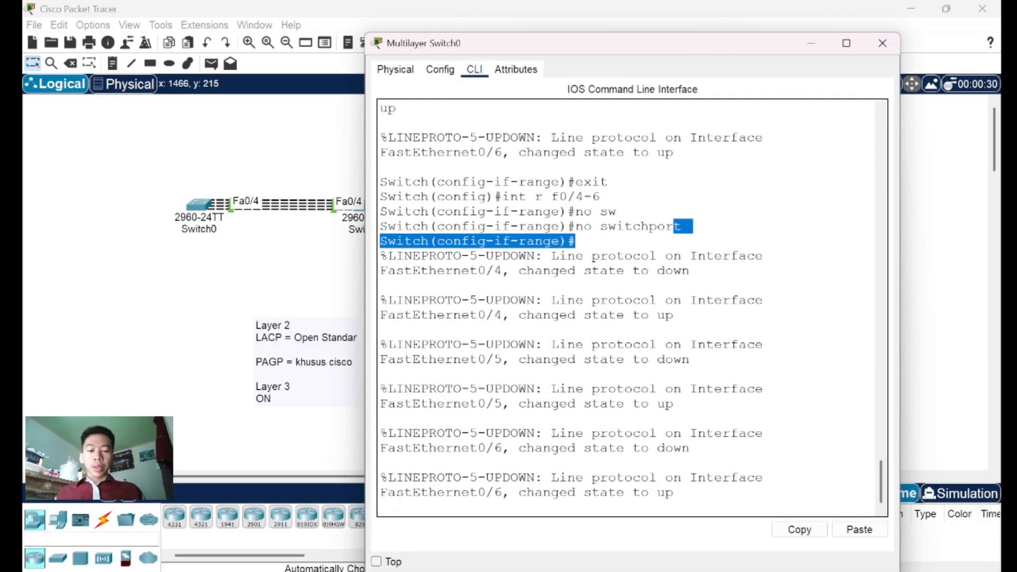
key(Return)
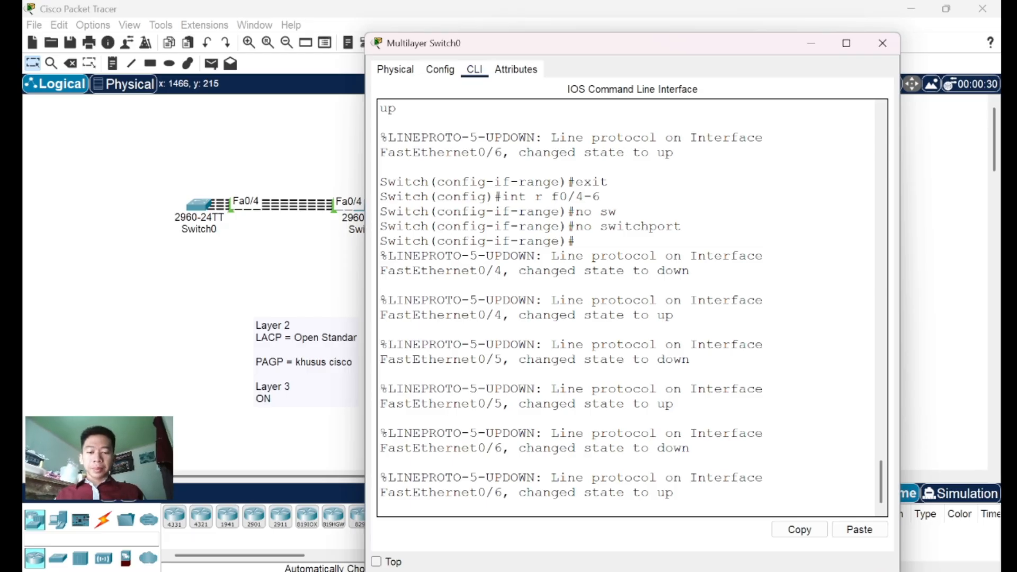
key(Return)
text(ch(config-if-range)#ch)
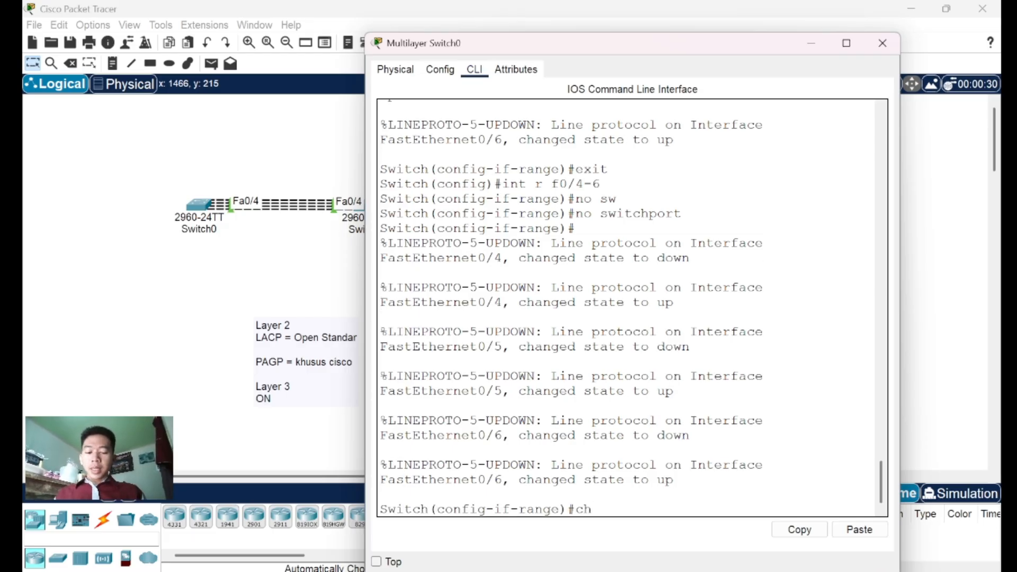
text(annel)
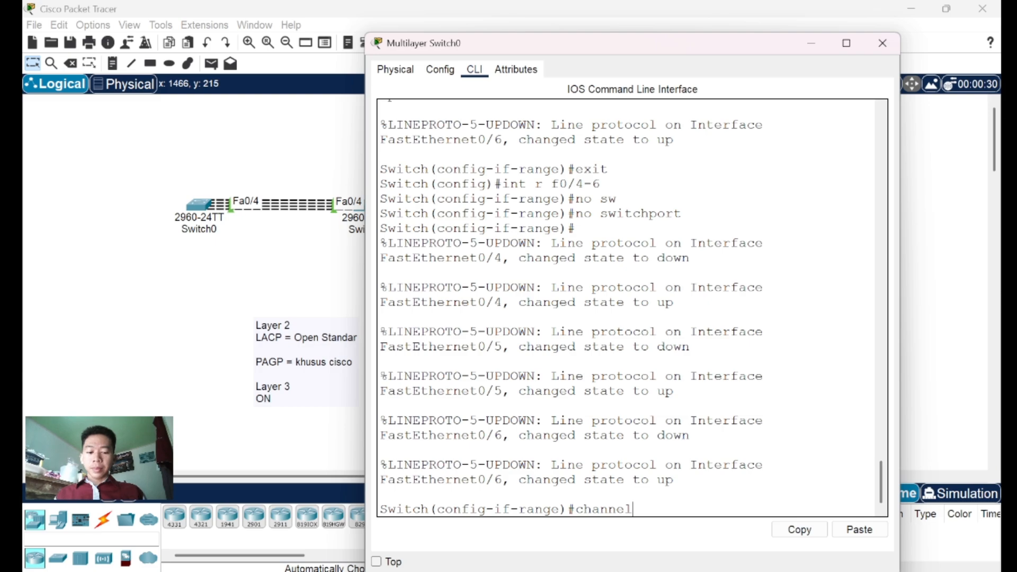
text(-group )
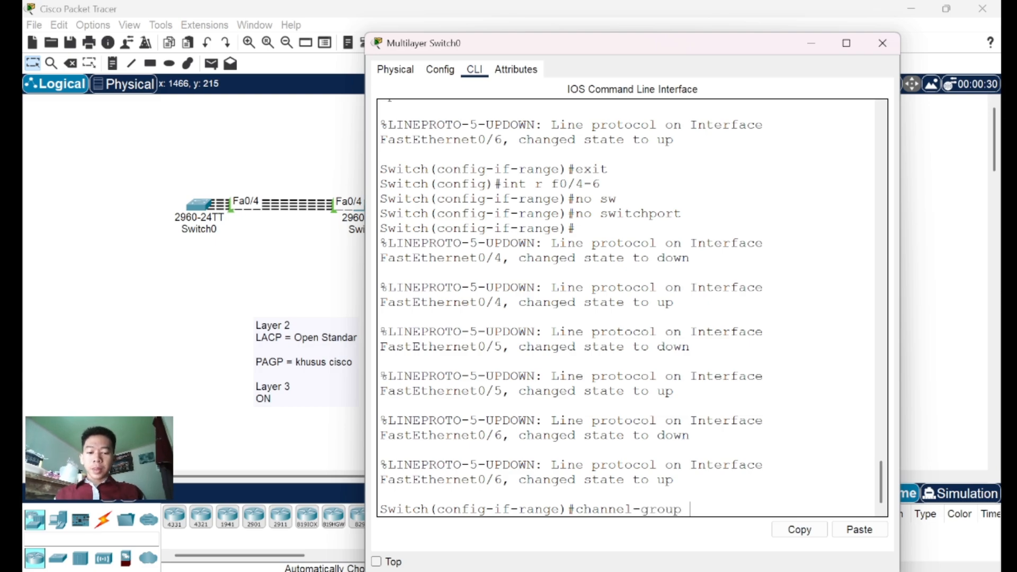
text(3 mode)
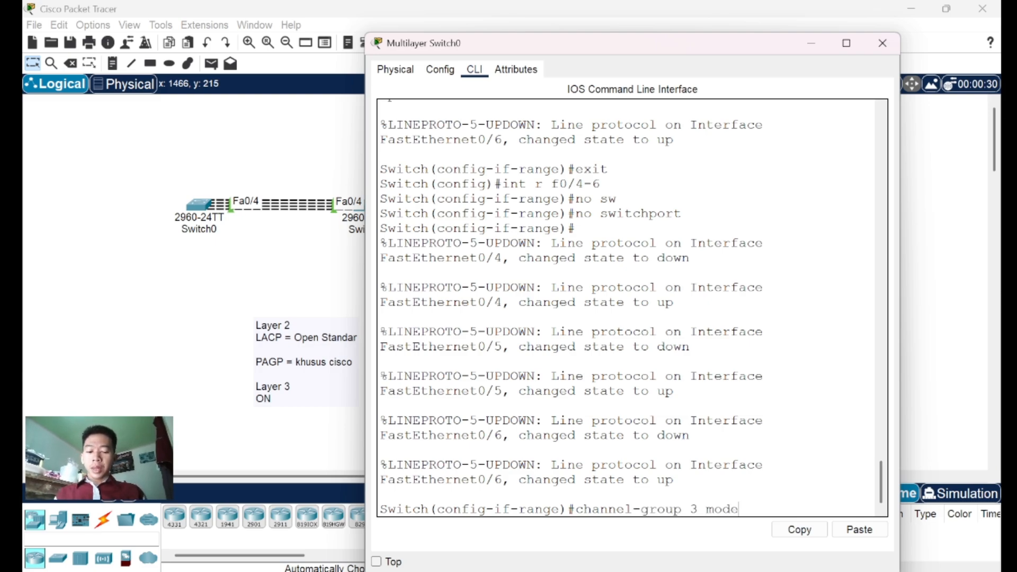
text( on)
key(Return)
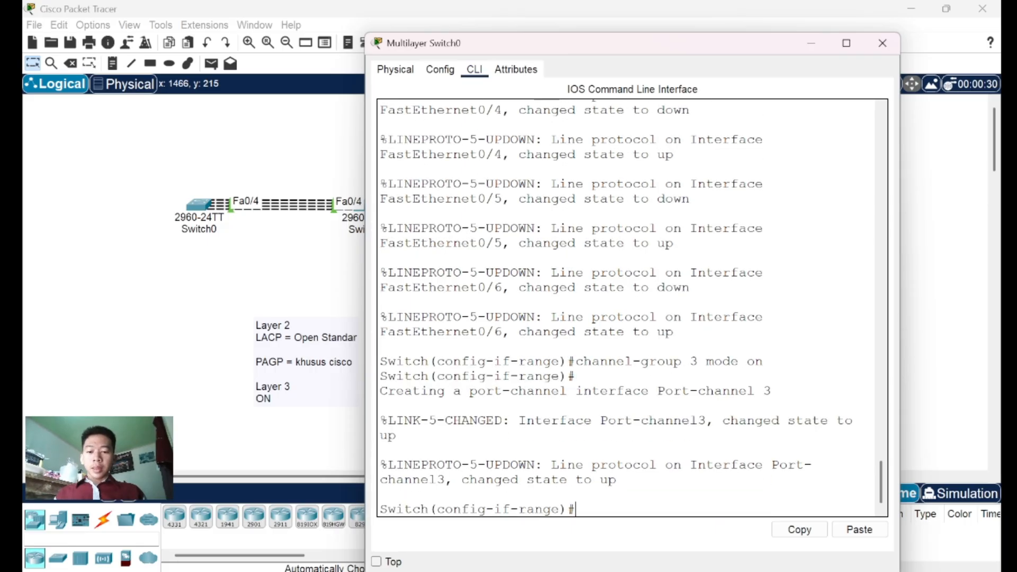
Enter int po3 on Multilayer Switch0 and assign it IP address 10.10.10.1 with mask 255.255.255.0
text(int )
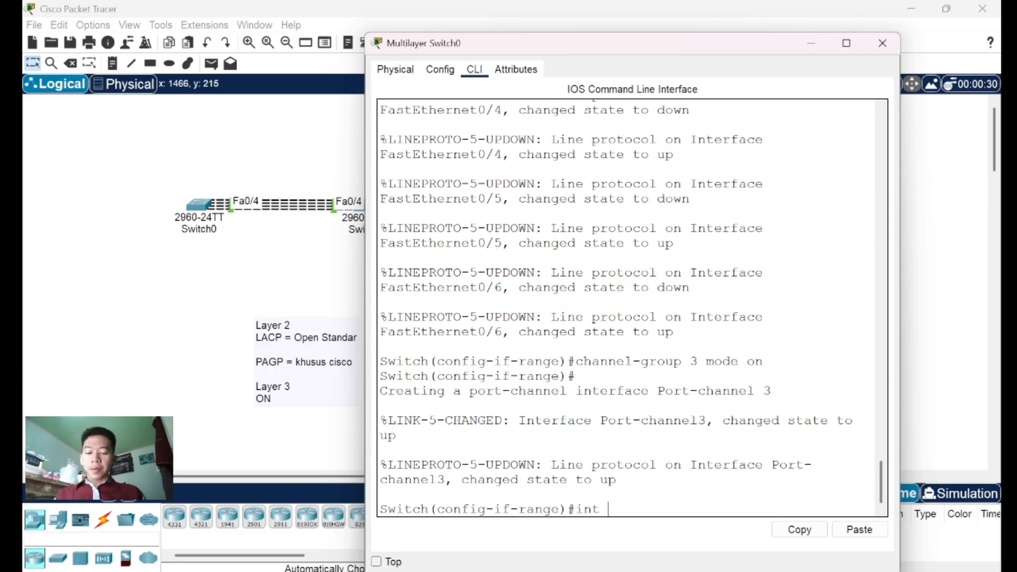
text(po3)
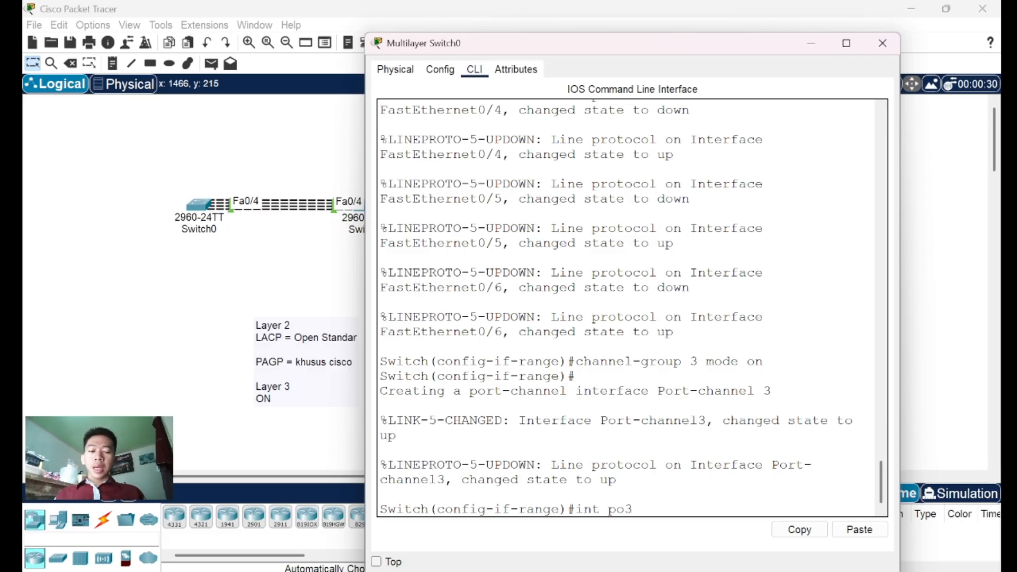
key(Return)
key(Return)
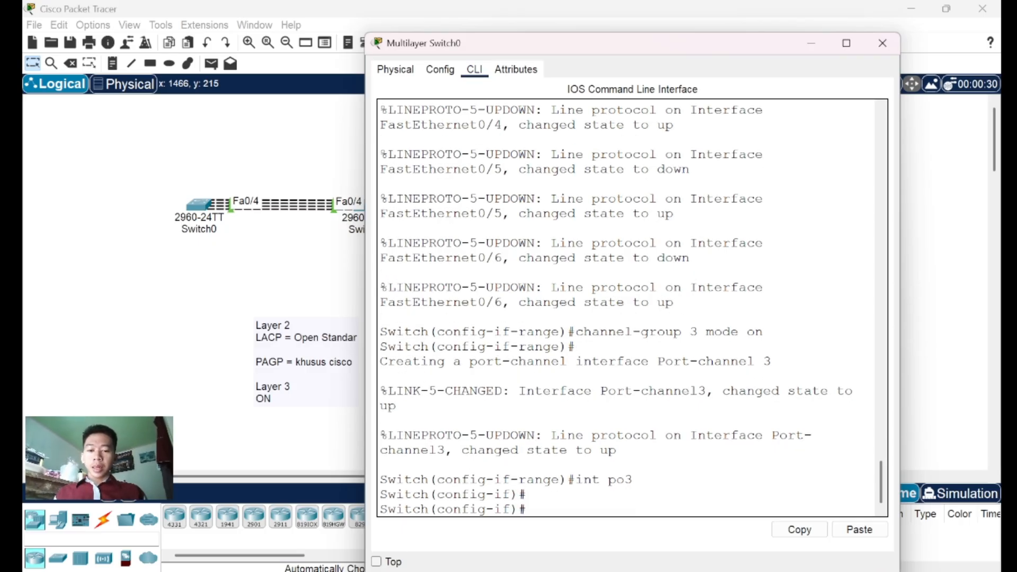
text(ip a)
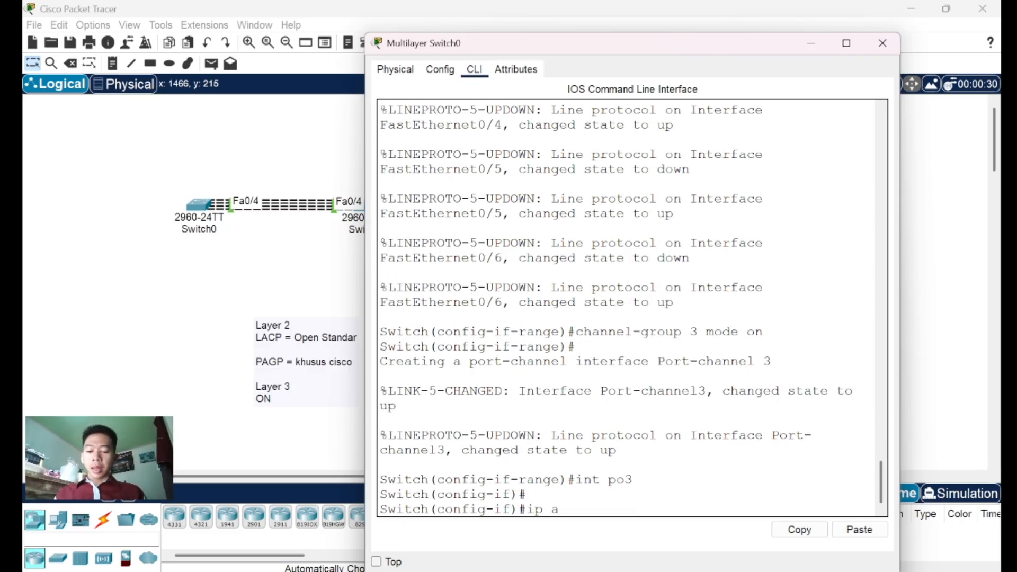
text(dd 10.10.10)
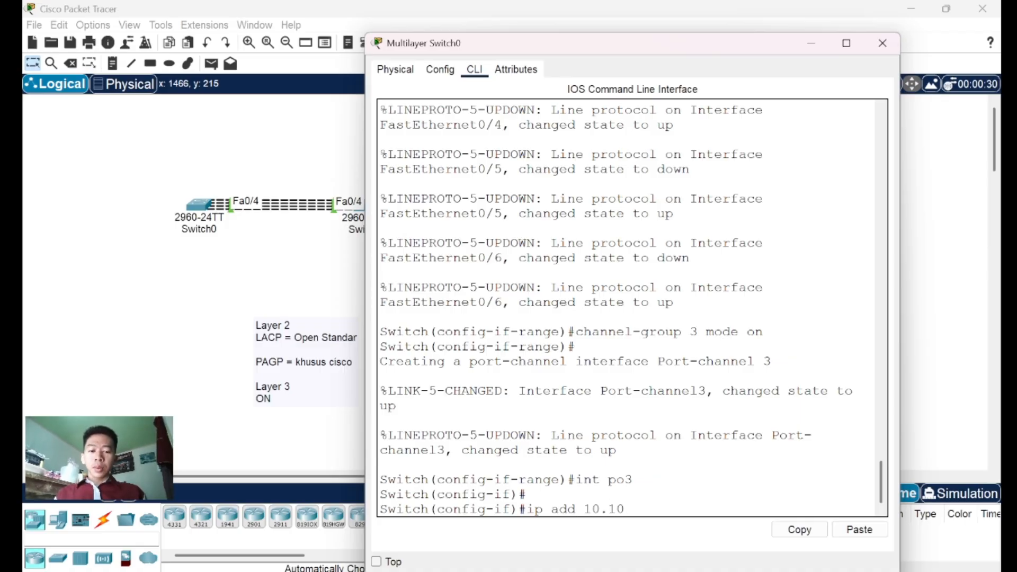
text(.1 )
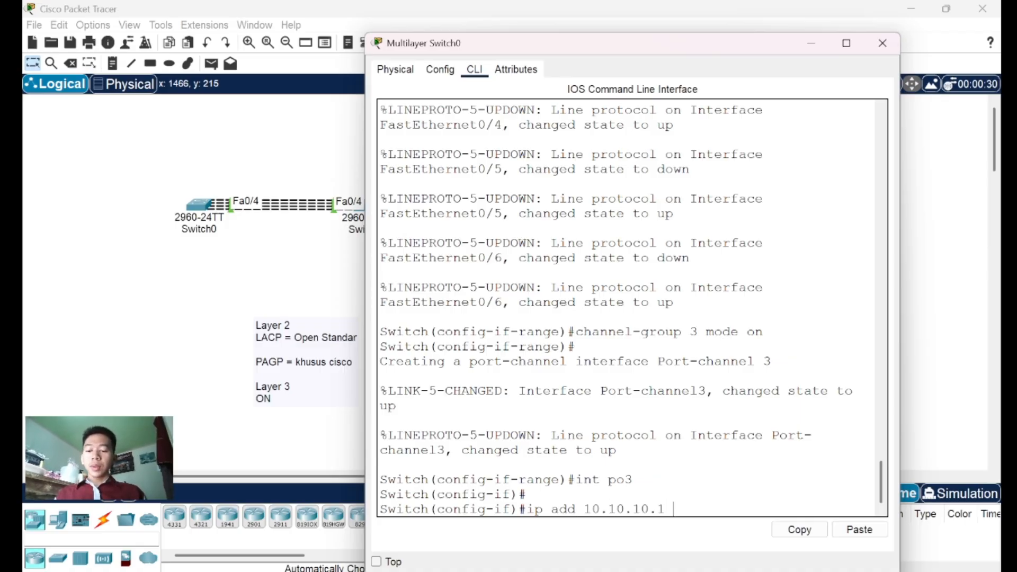
text(255.255)
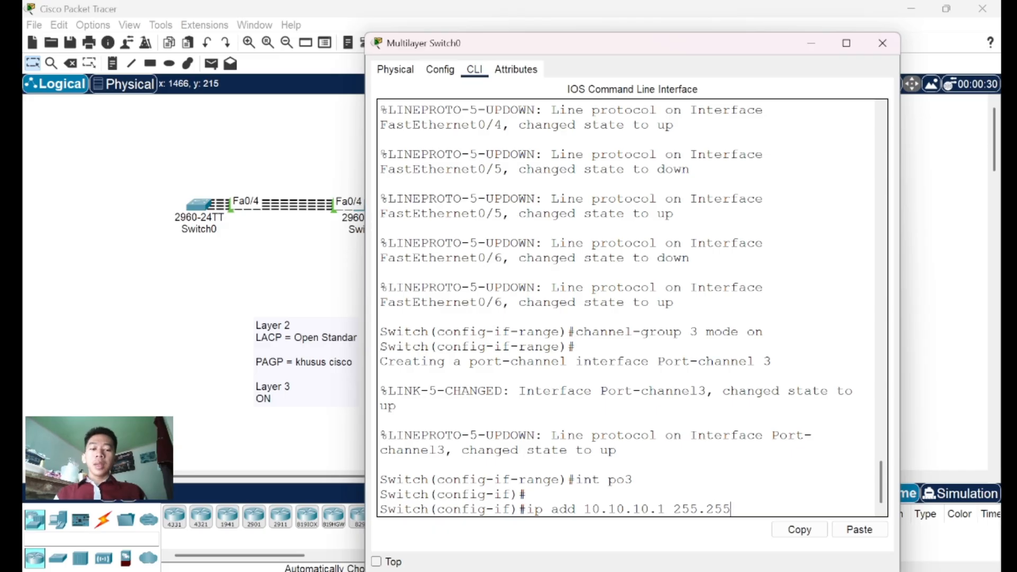
text(.255.0)
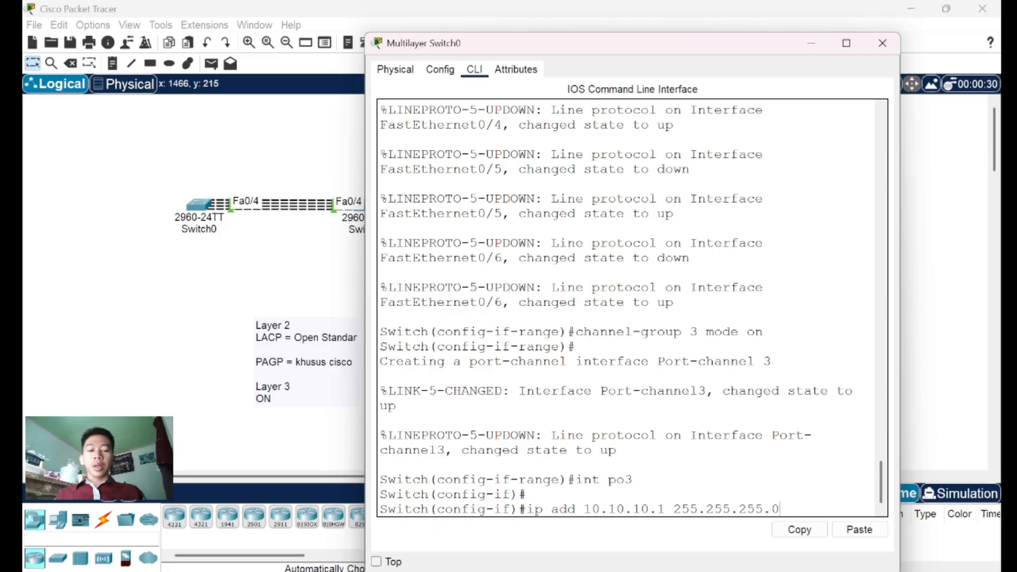
key(Return)
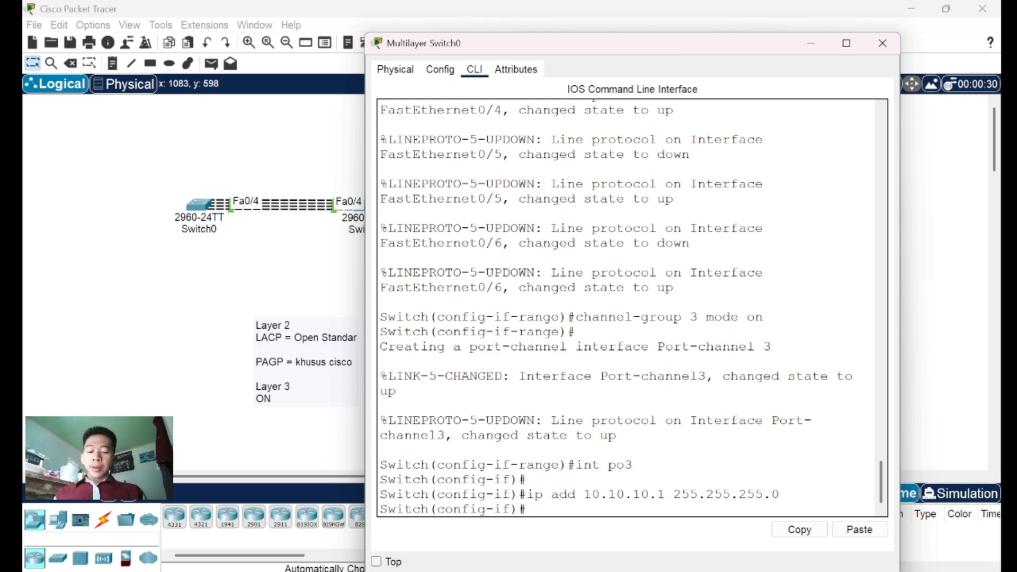
Display the EtherChannel summary of Multilayer Switch0 with do sh etherchannel sum
text(do s)
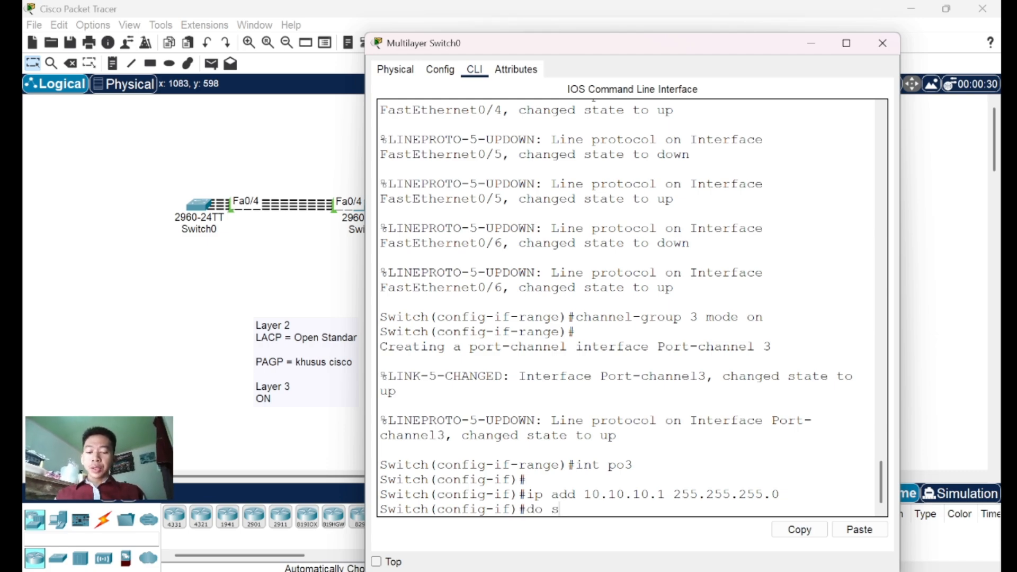
text(h ether)
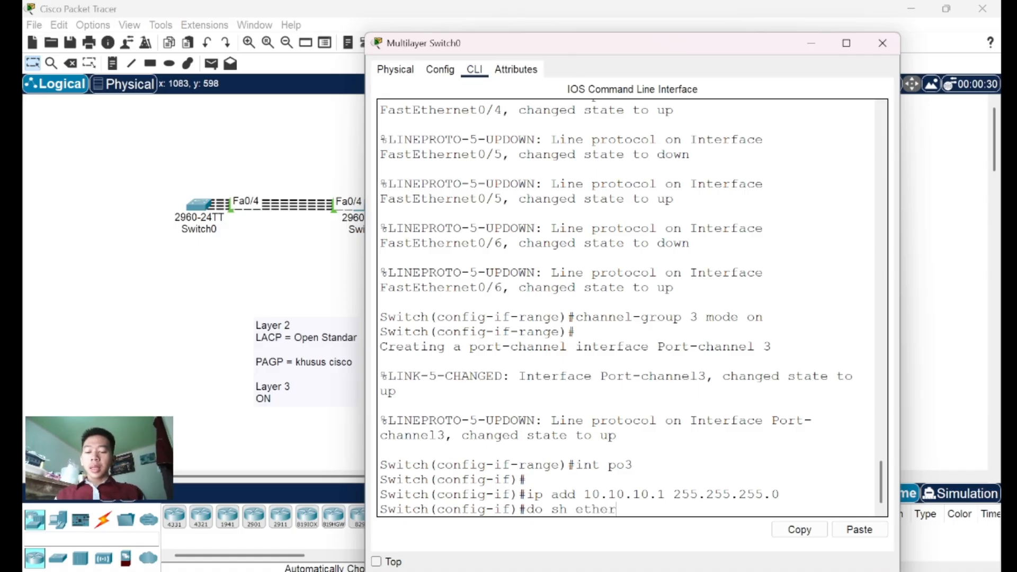
text(chane)
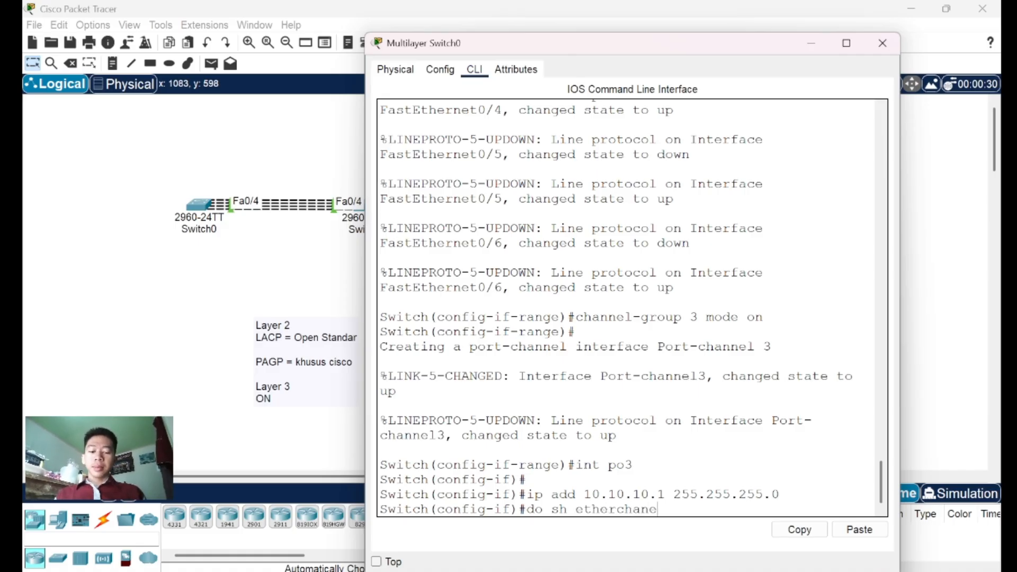
text(l sum)
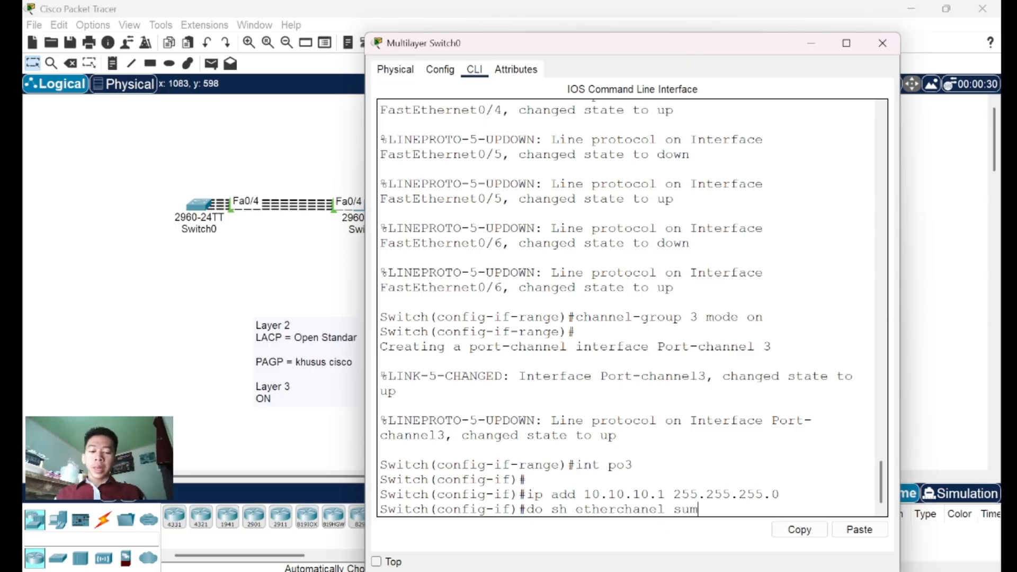
key(Return)
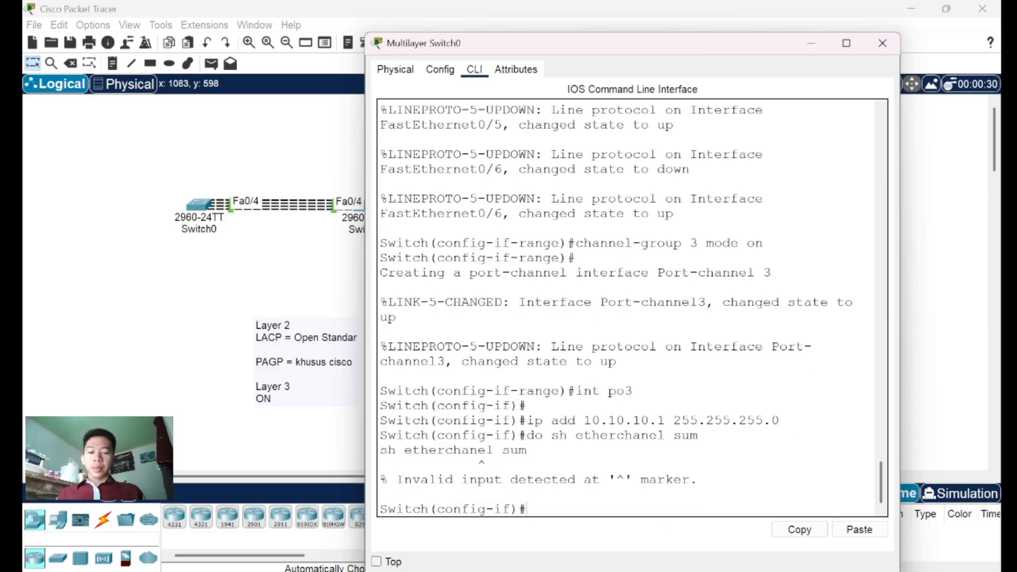
key(Up)
key(Left)
key(Left)
key(Left)
key(Left)
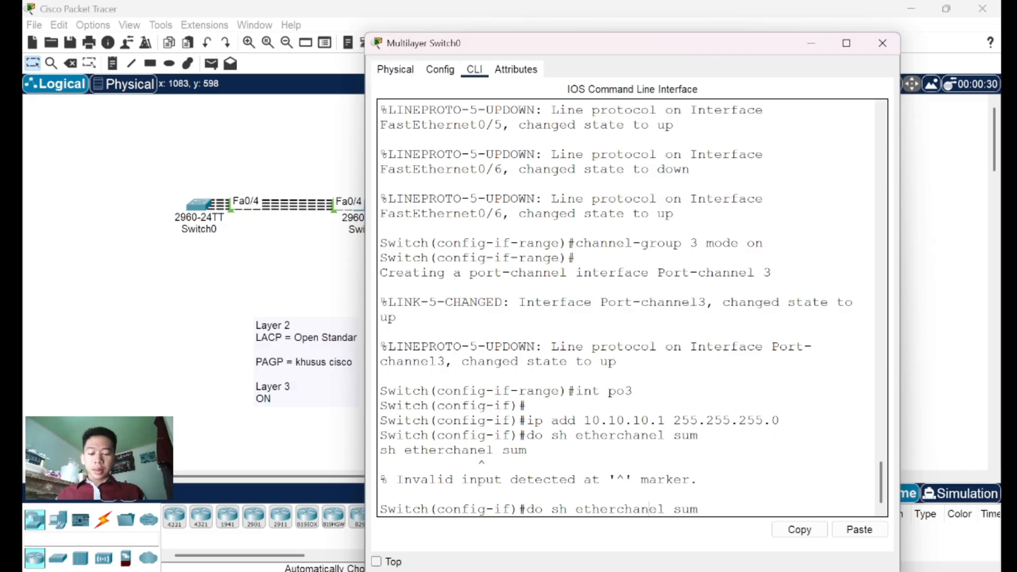
text(n)
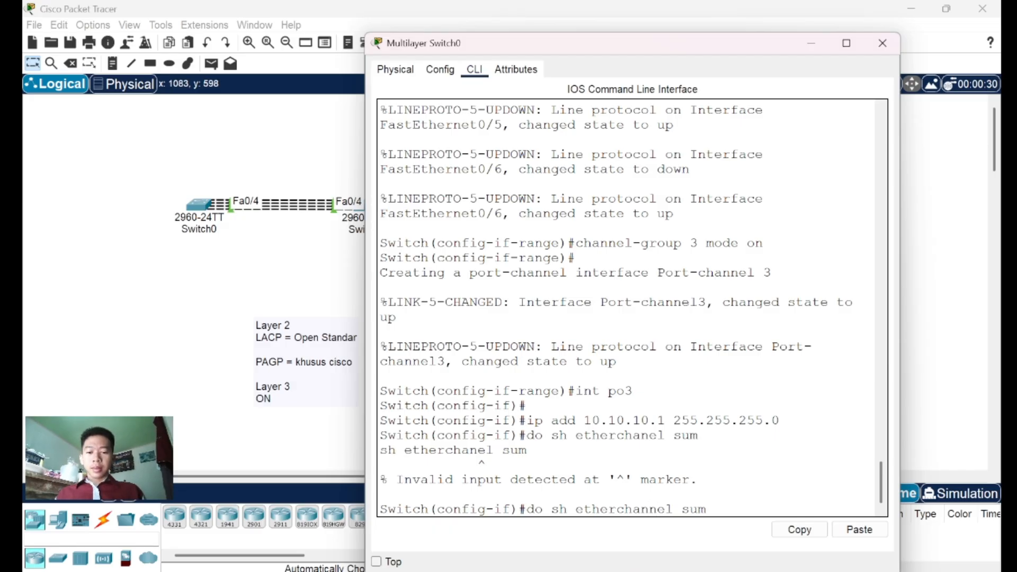
key(Return)
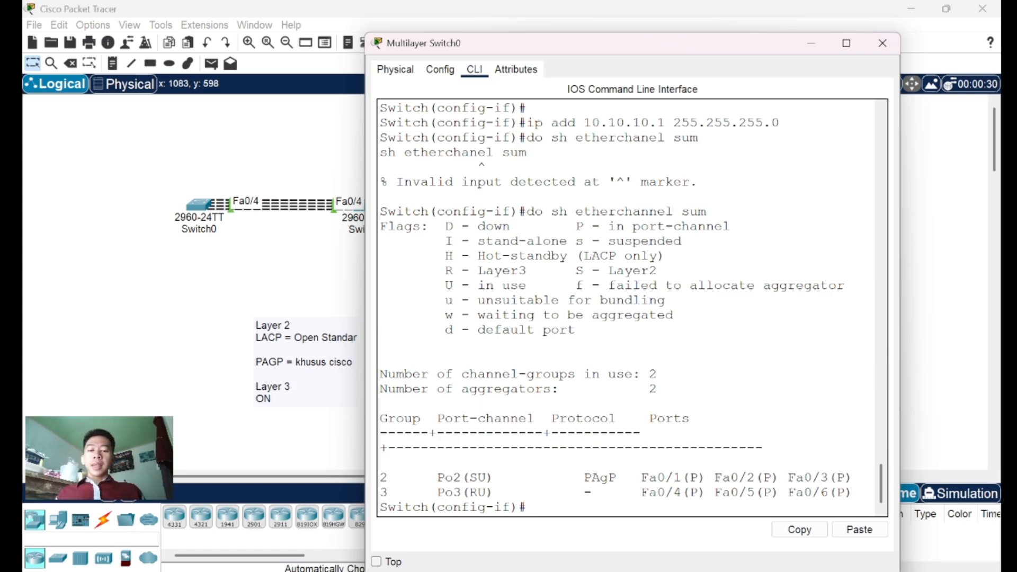
Examine the group 3 entry and its status flags against the legend in the EtherChannel summary, and close the Multilayer Switch0 window
drag(380, 492, 412, 493)
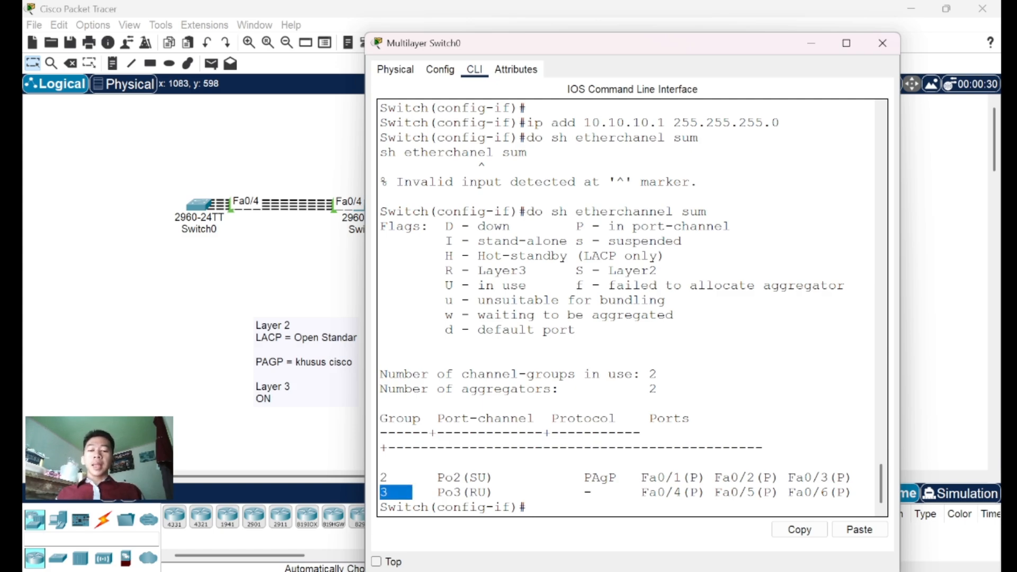
click(437, 493)
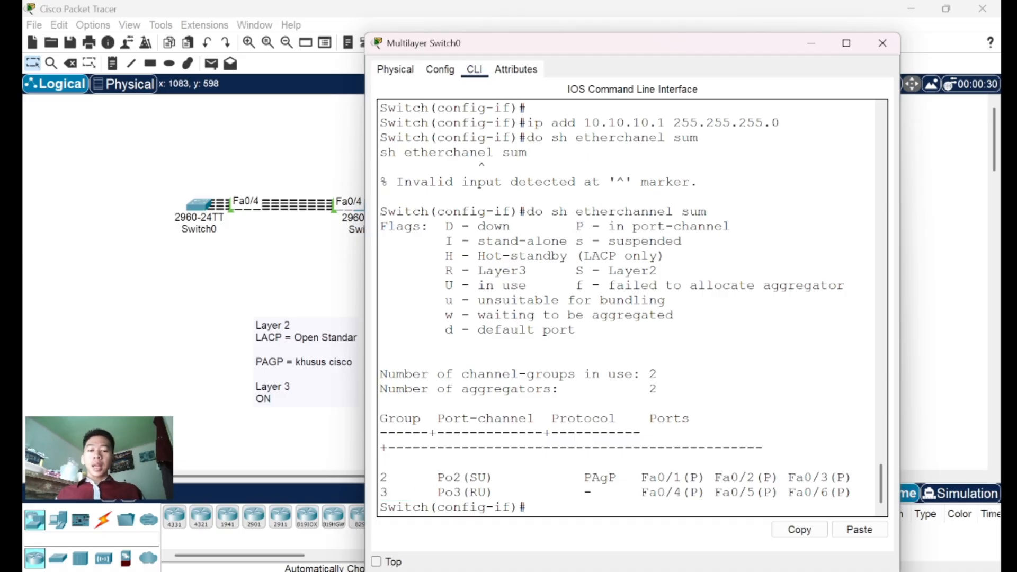
drag(470, 493, 487, 493)
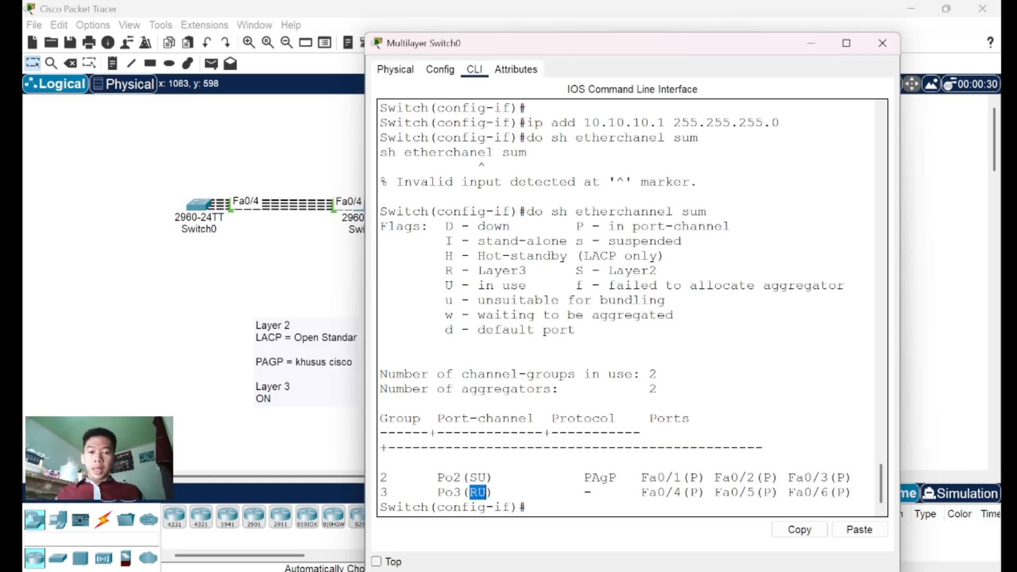
drag(445, 271, 536, 270)
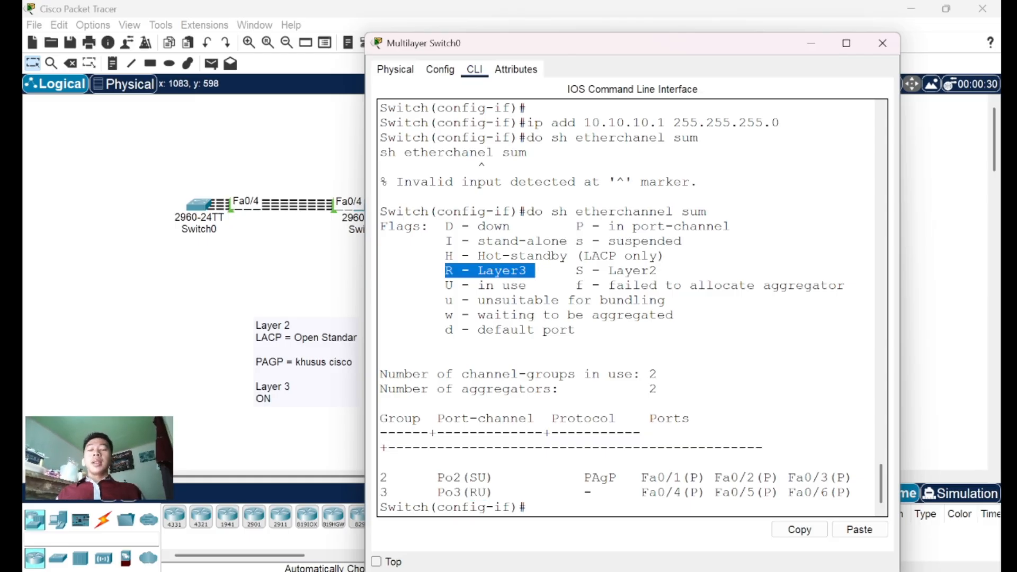
drag(445, 286, 526, 286)
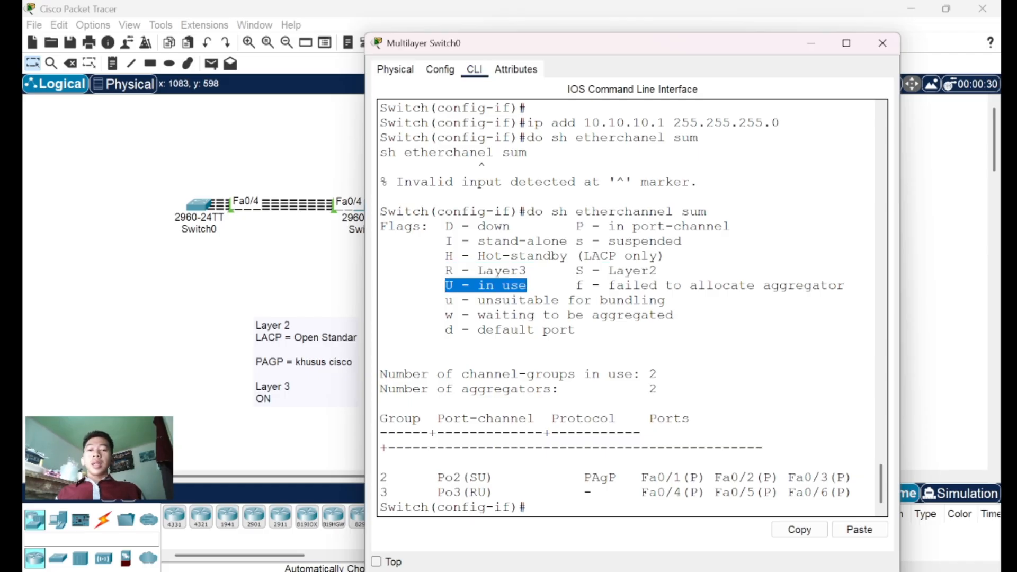
click(526, 287)
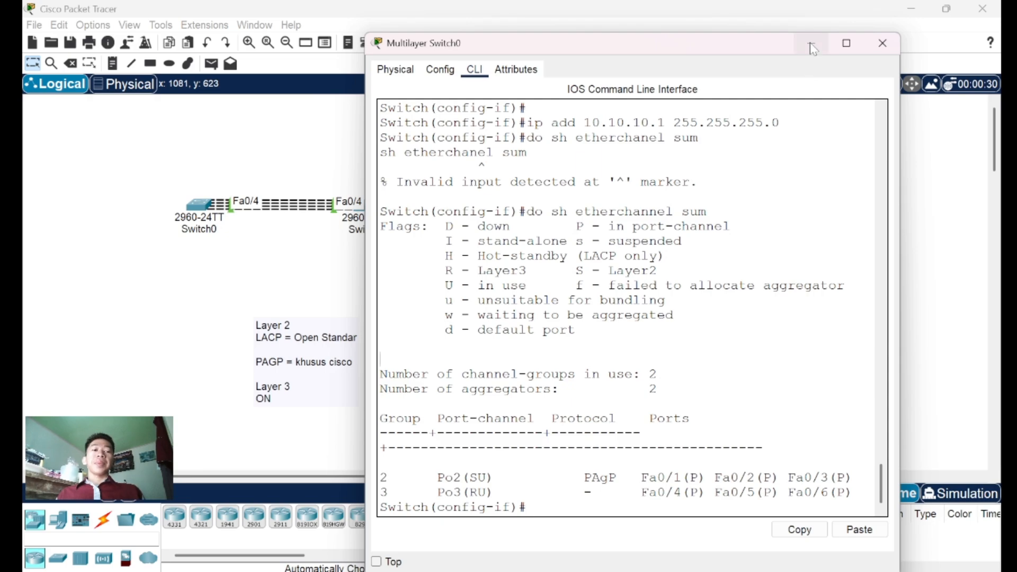
click(881, 43)
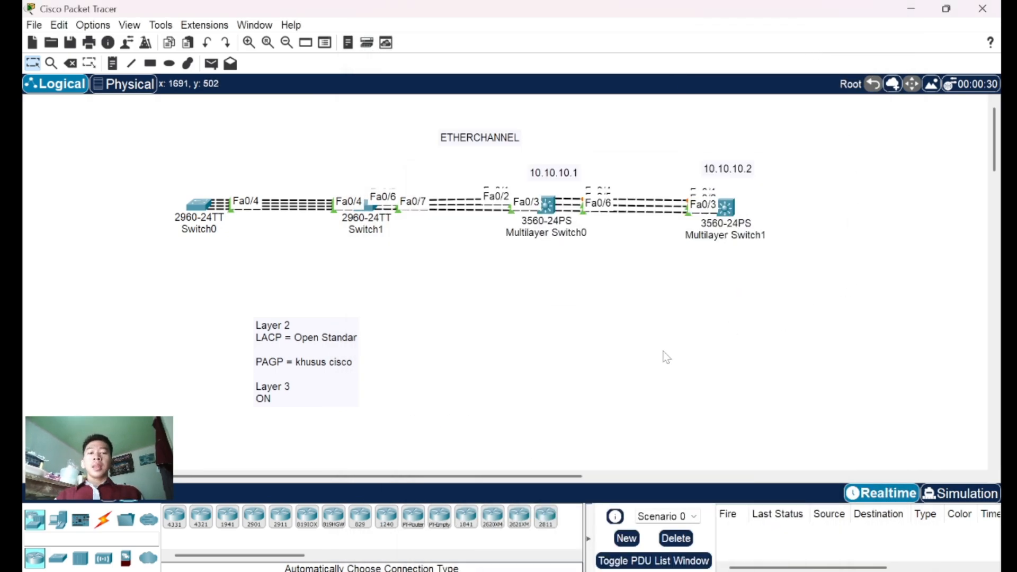